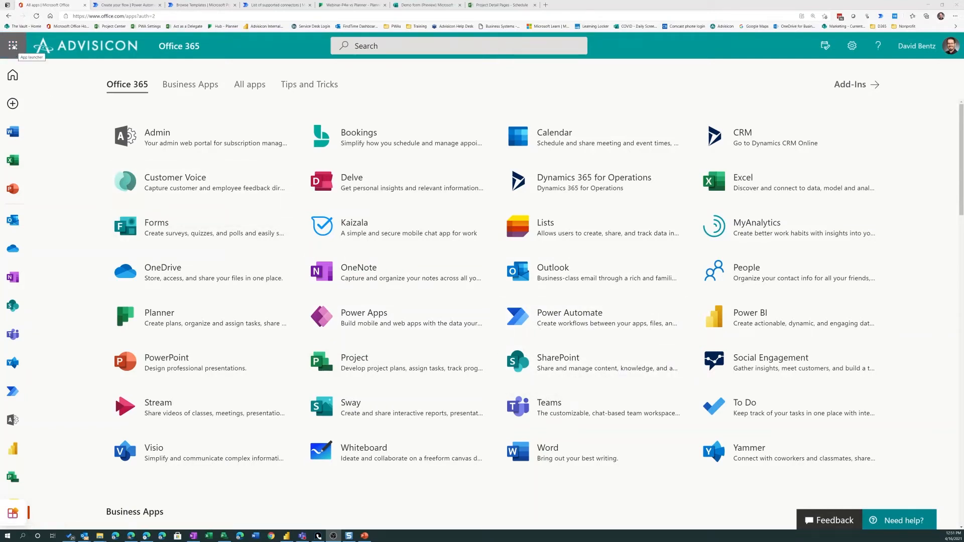
Open Power Automate from Office 365 and select the Webinar Demo_DB environment
{"action": "left_click", "coordinate": [13, 46]}
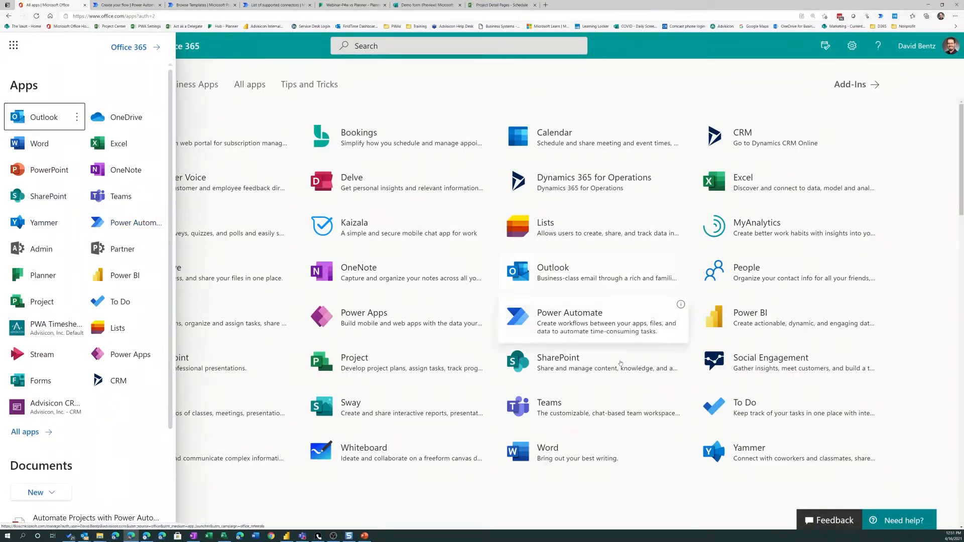
{"action": "left_click", "coordinate": [570, 327]}
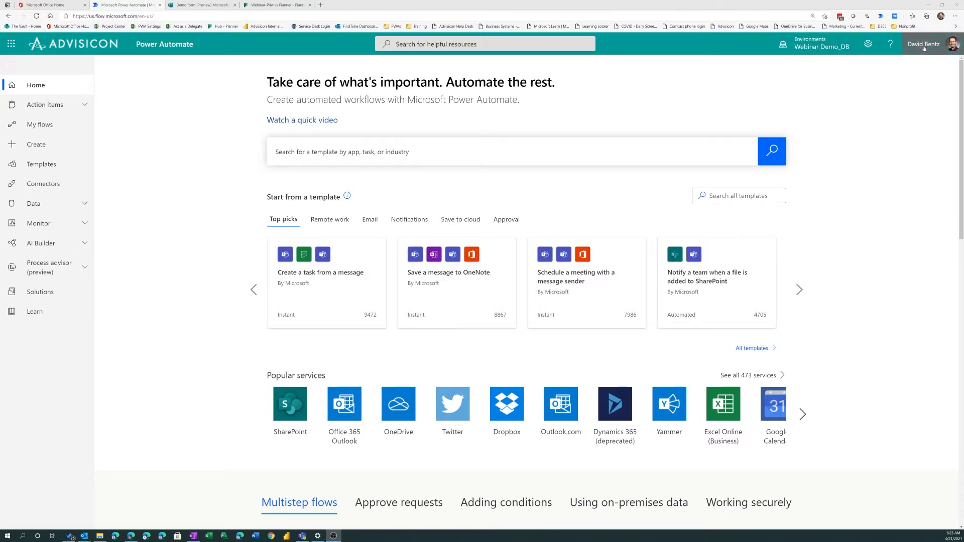
{"action": "left_click", "coordinate": [802, 47]}
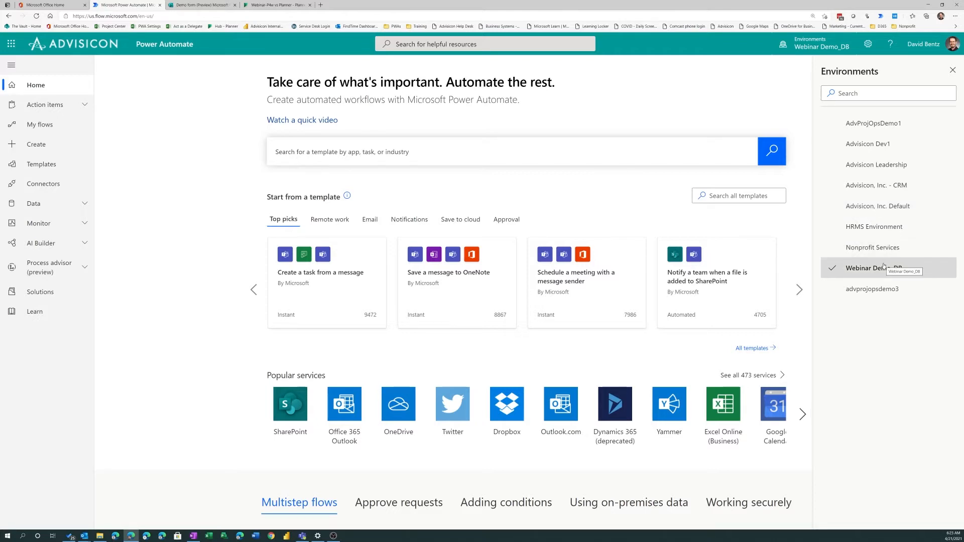
{"action": "left_click", "coordinate": [884, 227]}
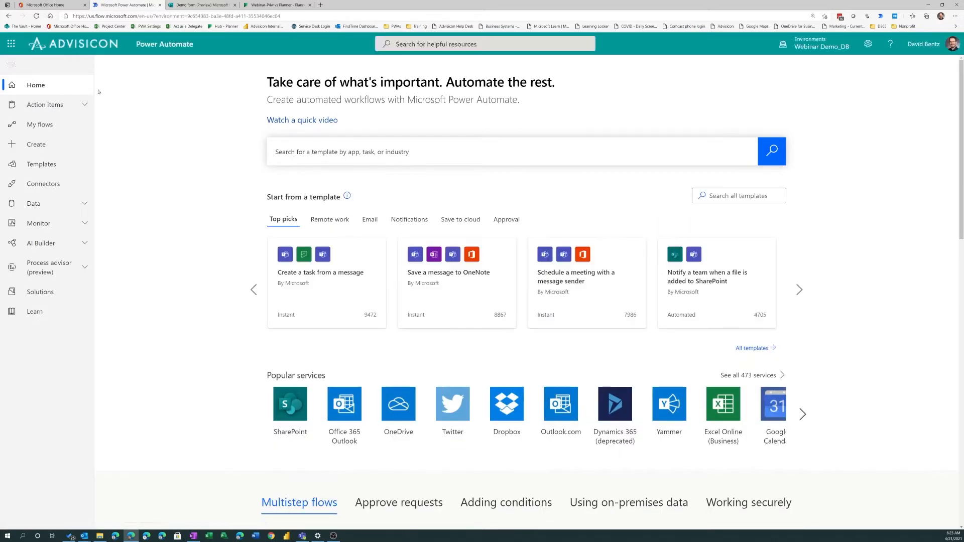
Browse the flow templates in the Featured, Shared with me and Remote work categories
{"action": "left_click", "coordinate": [29, 169]}
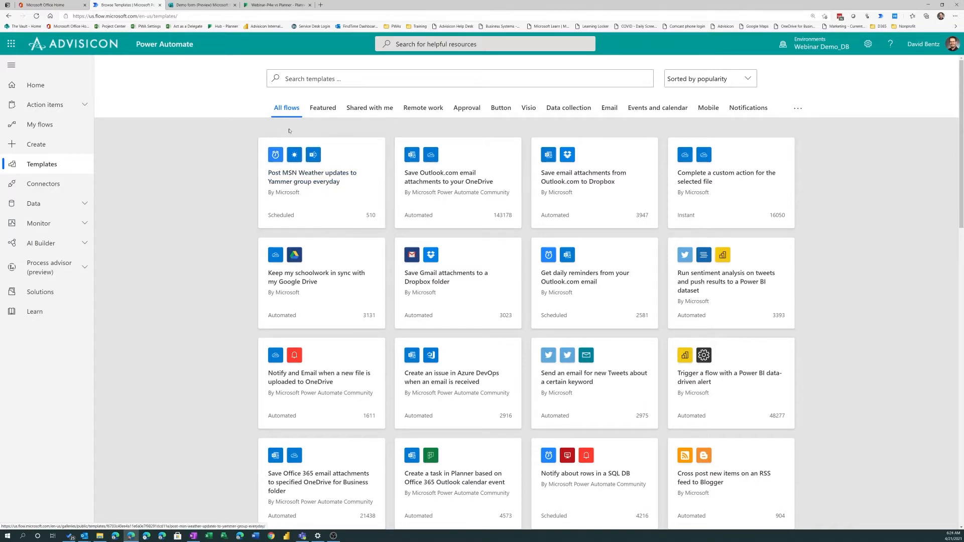
{"action": "left_click", "coordinate": [328, 109]}
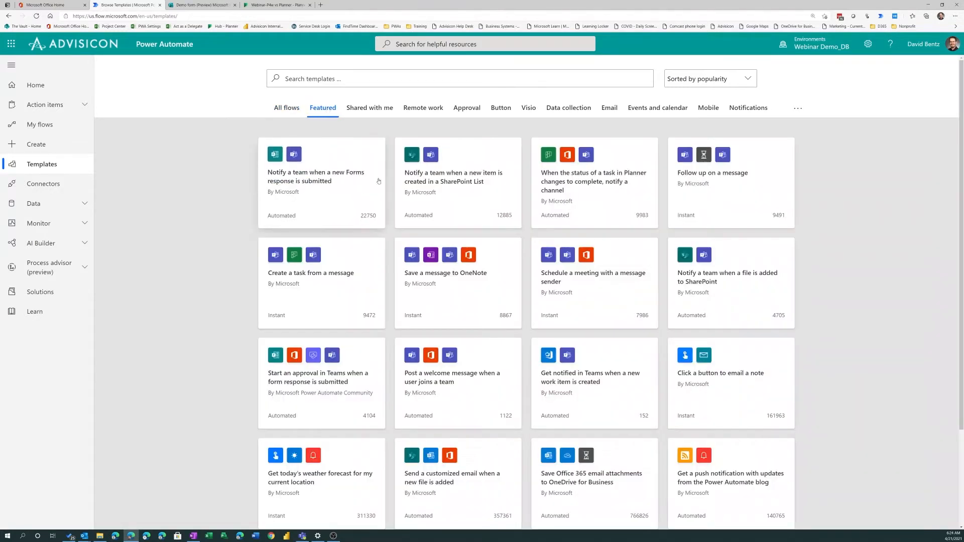
{"action": "left_click", "coordinate": [366, 112]}
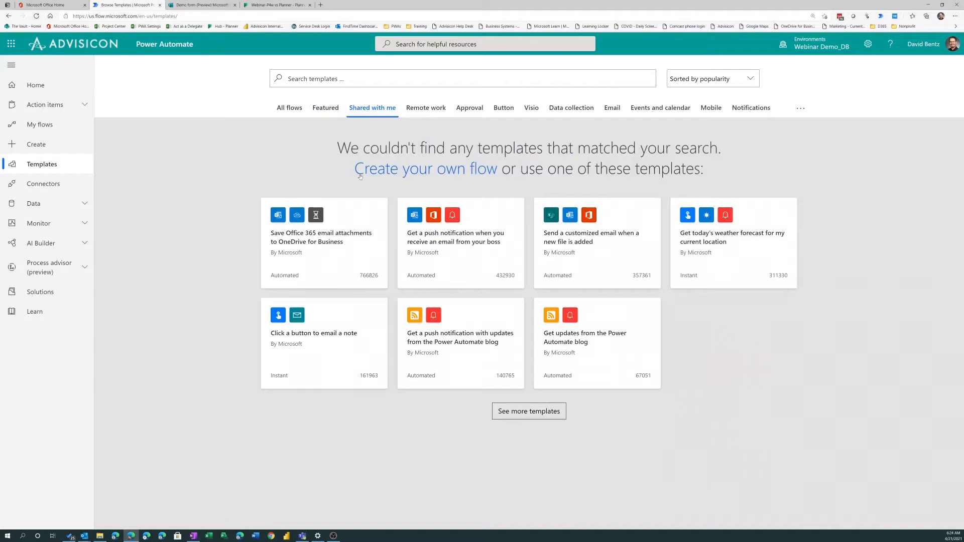
{"action": "left_click", "coordinate": [424, 109]}
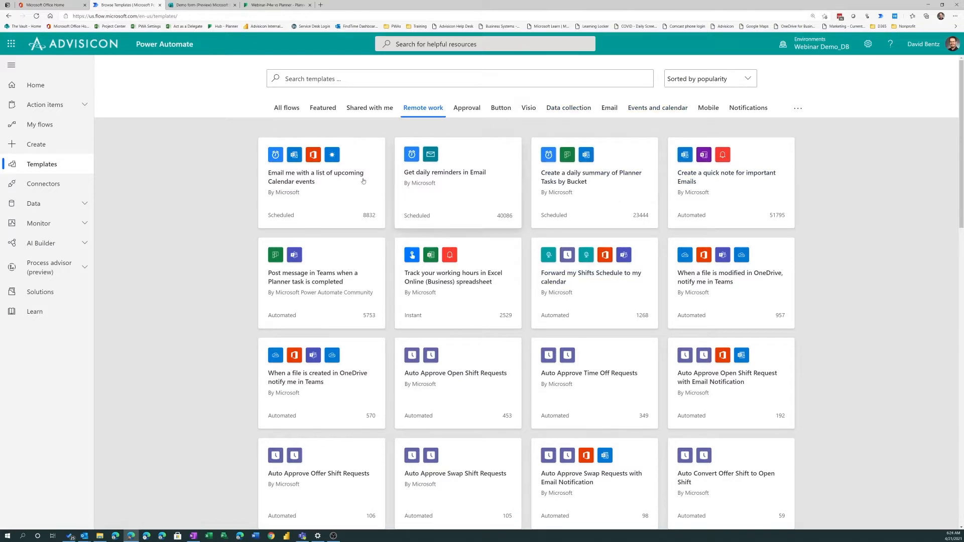
Look through the list of supported connectors, from the popular and recently added ones into the full list
{"action": "left_click", "coordinate": [58, 187]}
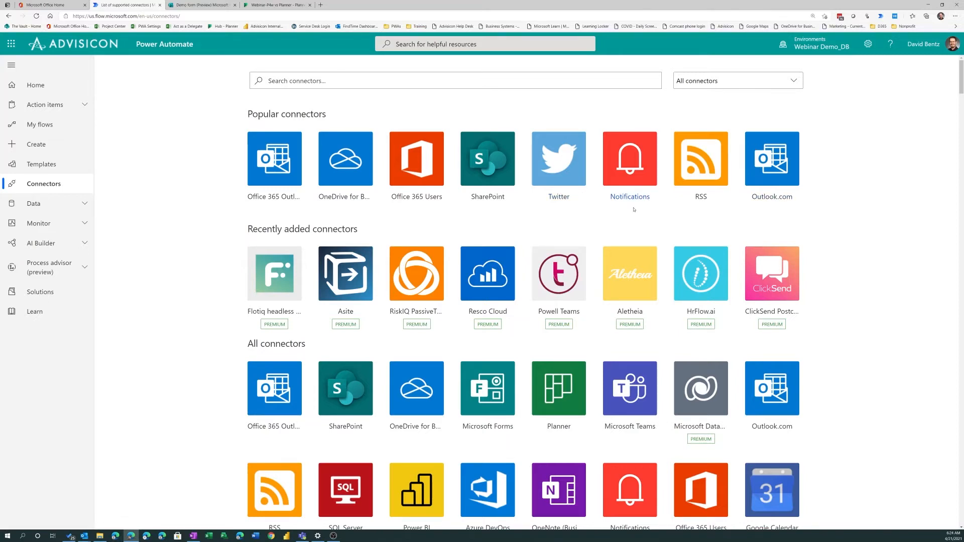
{"action": "scroll", "coordinate": [457, 217], "scroll_direction": "down", "scroll_amount": 1}
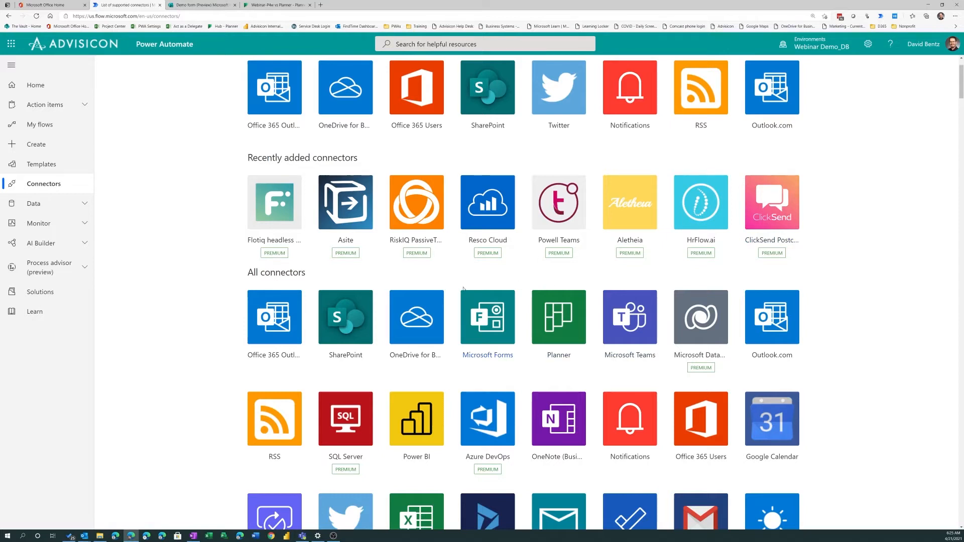
{"action": "scroll", "coordinate": [467, 326], "scroll_direction": "down", "scroll_amount": 1}
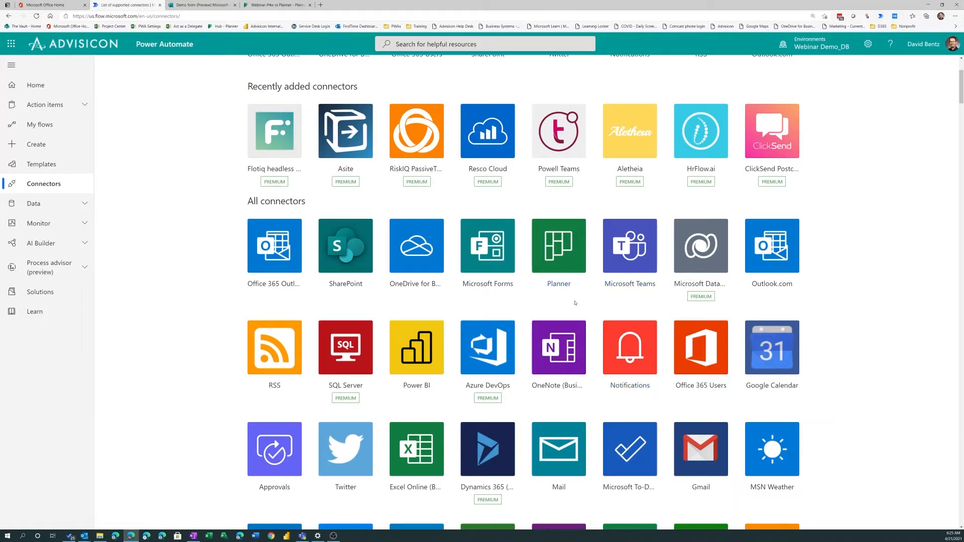
{"action": "scroll", "coordinate": [575, 302], "scroll_direction": "down", "scroll_amount": 3}
{"action": "scroll", "coordinate": [577, 304], "scroll_direction": "down", "scroll_amount": 4}
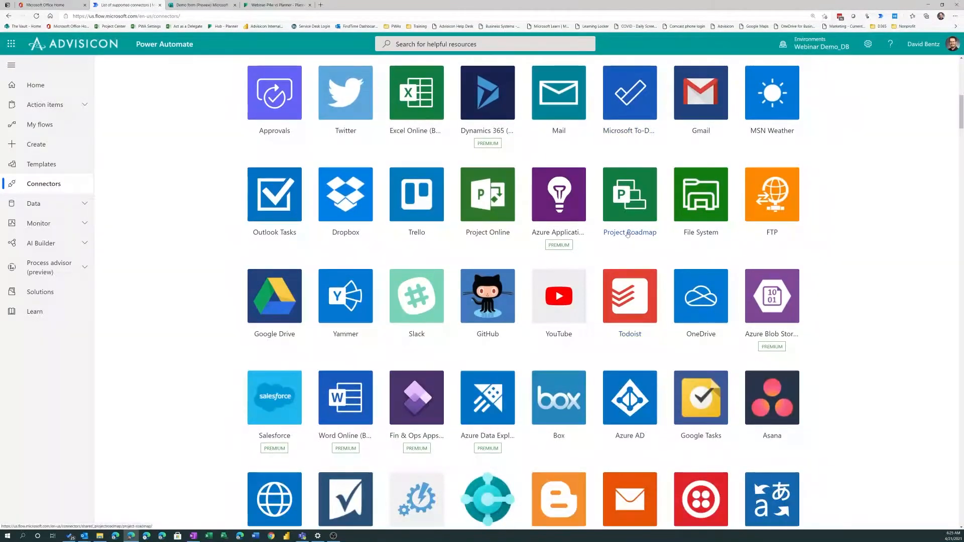
{"action": "scroll", "coordinate": [628, 236], "scroll_direction": "down", "scroll_amount": 1}
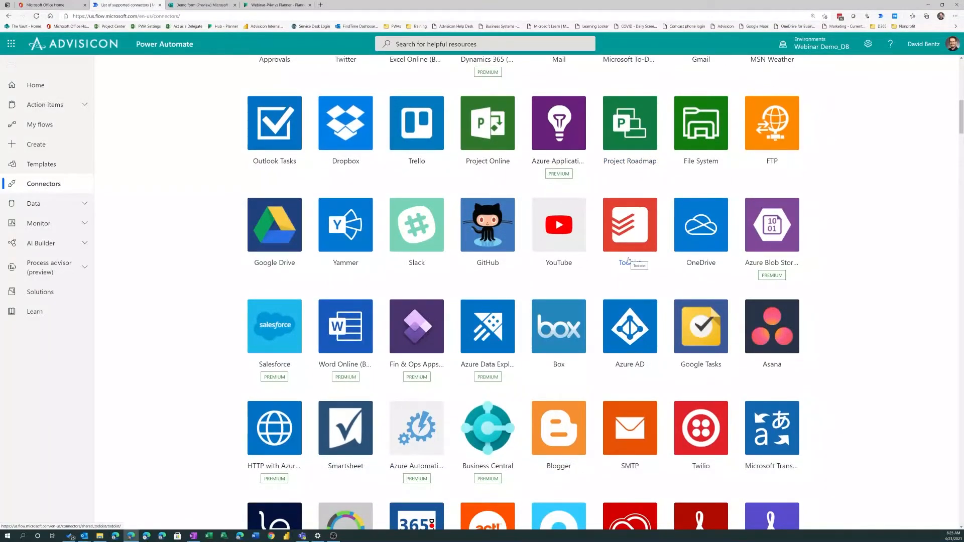
{"action": "scroll", "coordinate": [629, 260], "scroll_direction": "down", "scroll_amount": 1}
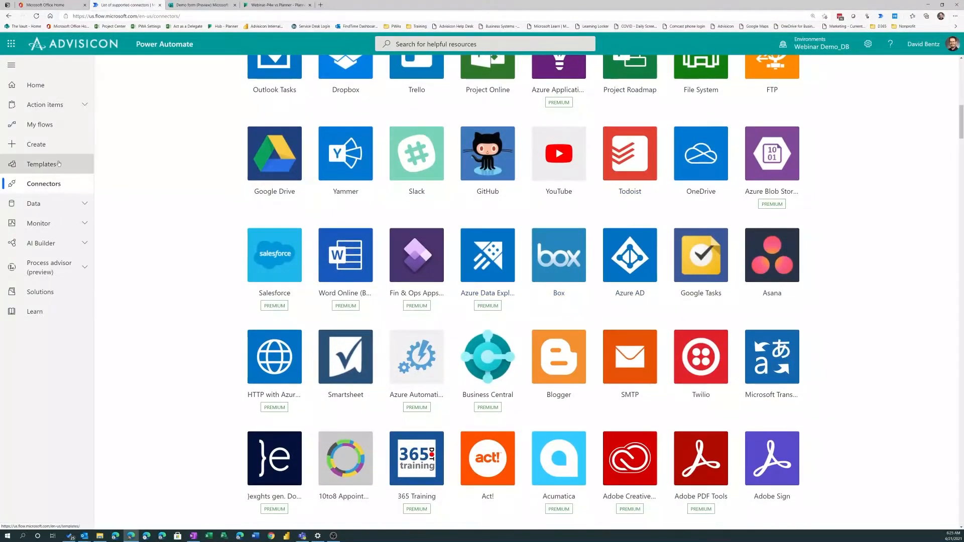
Review the ways to create a flow, including the blank flow types and the top-pick templates
{"action": "left_click", "coordinate": [22, 147]}
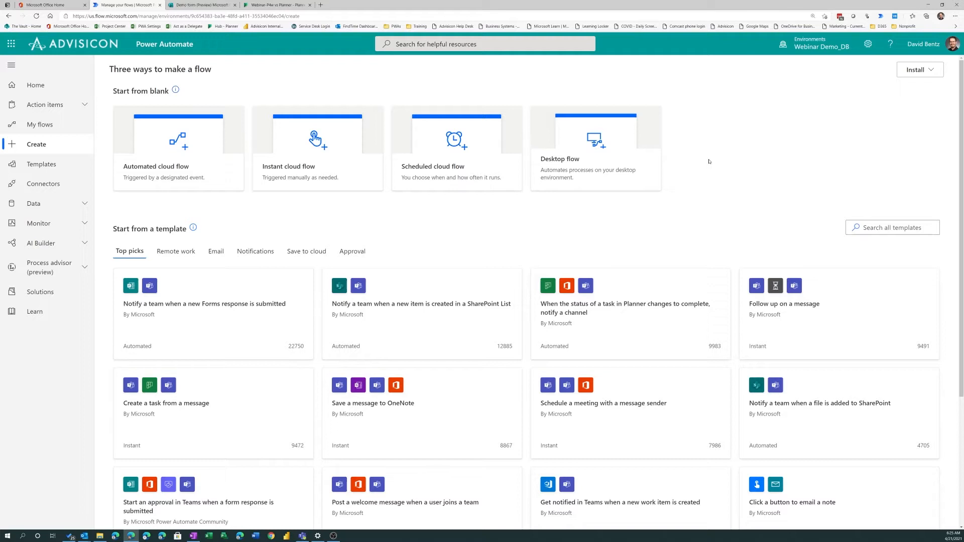
{"action": "scroll", "coordinate": [481, 226], "scroll_direction": "down", "scroll_amount": 2}
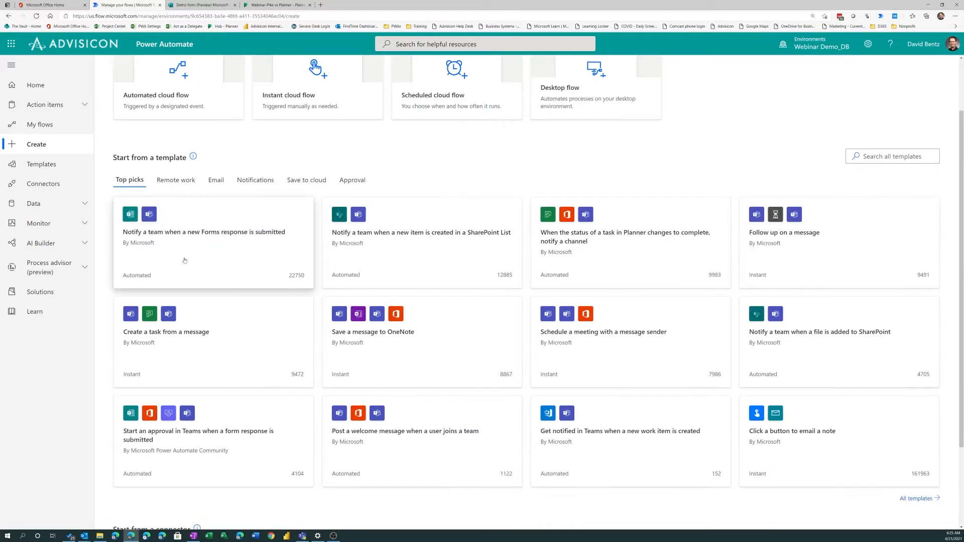
{"action": "scroll", "coordinate": [407, 302], "scroll_direction": "down", "scroll_amount": 2}
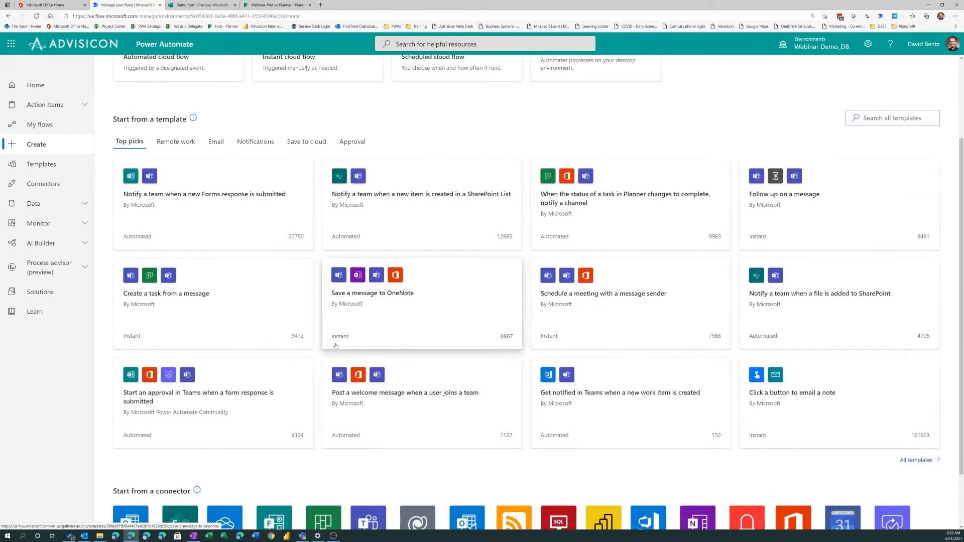
{"action": "scroll", "coordinate": [482, 358], "scroll_direction": "up", "scroll_amount": 3}
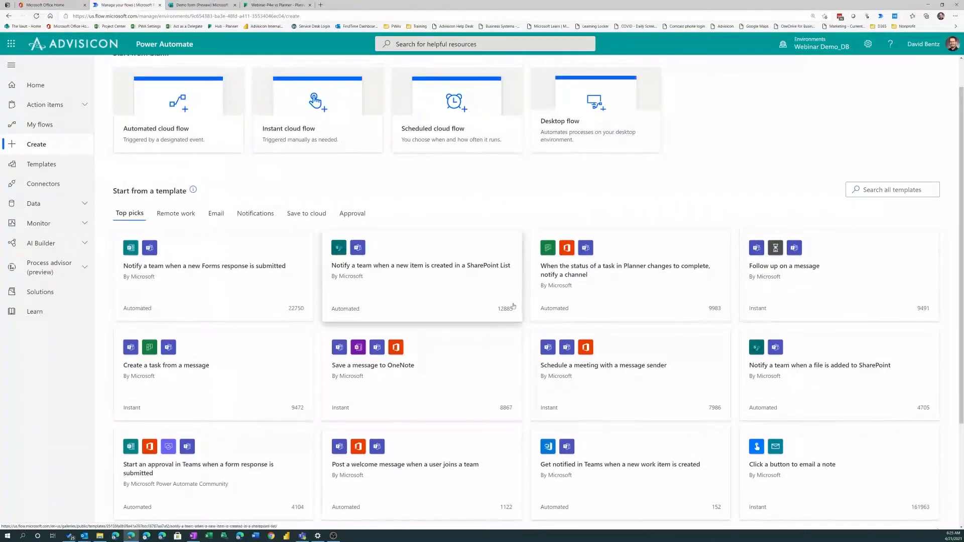
{"action": "scroll", "coordinate": [520, 325], "scroll_direction": "up", "scroll_amount": 1}
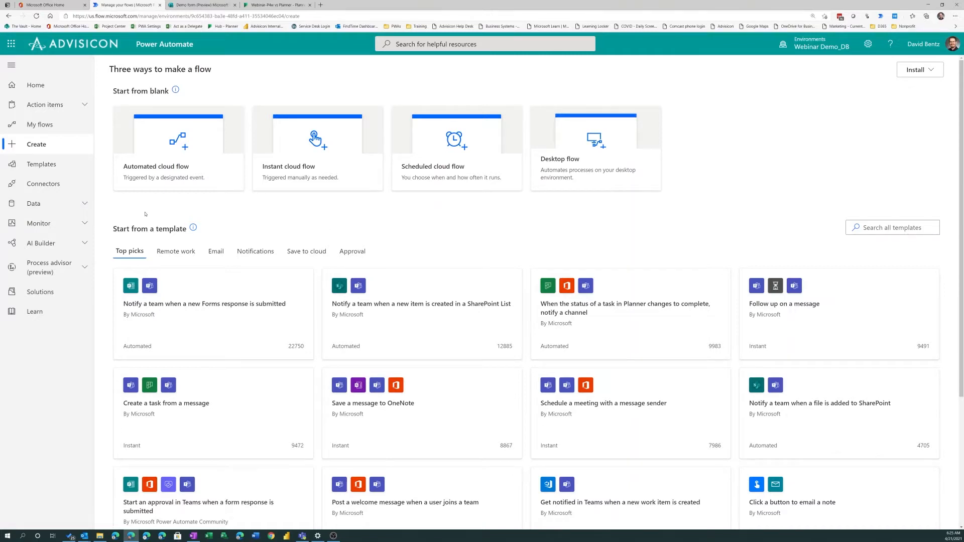
Check your own flows across the cloud, desktop and shared categories, ending on the cloud flows
{"action": "left_click", "coordinate": [35, 123]}
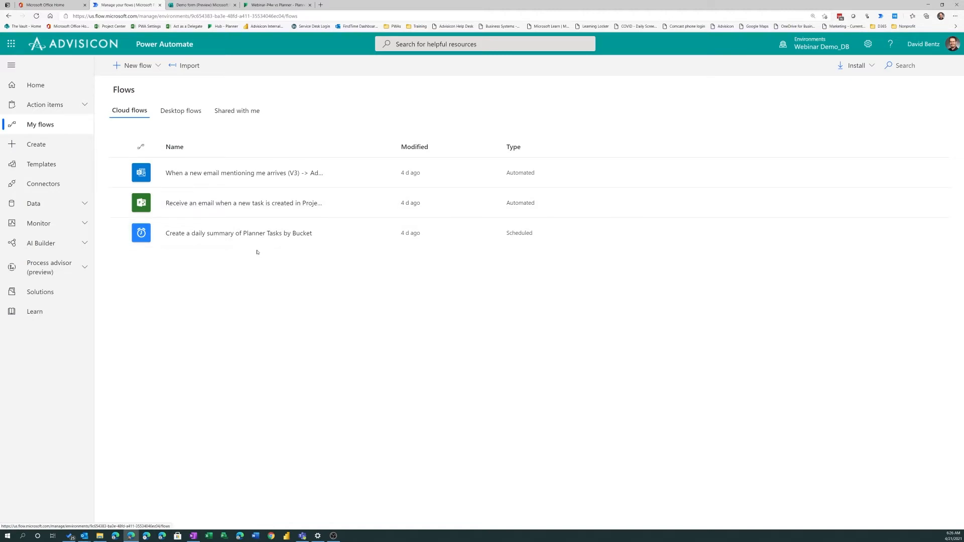
{"action": "left_click", "coordinate": [182, 112]}
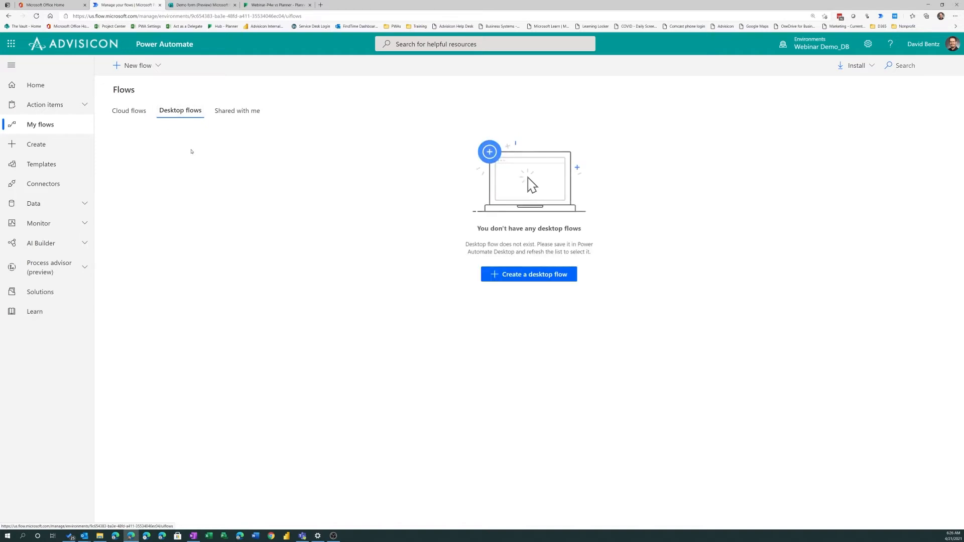
{"action": "left_click", "coordinate": [237, 113]}
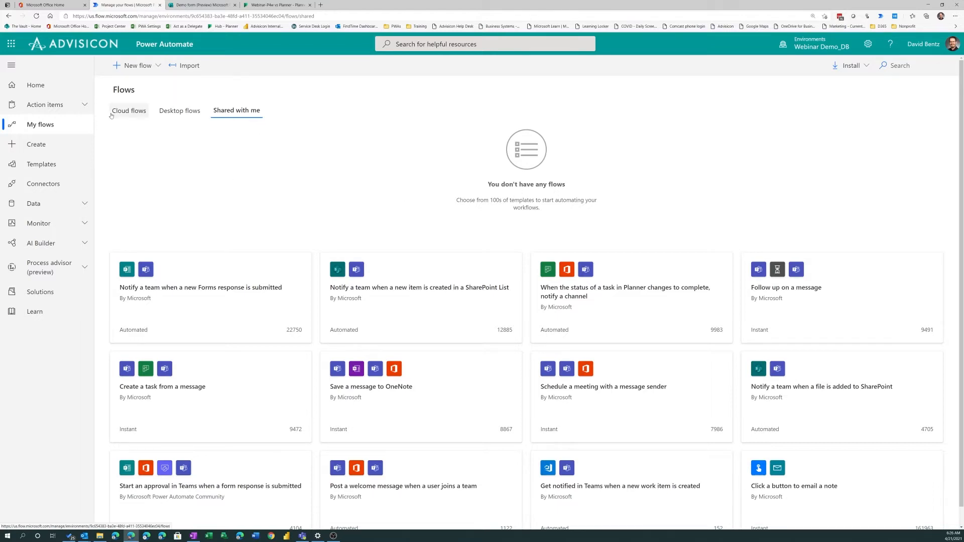
{"action": "left_click", "coordinate": [132, 110]}
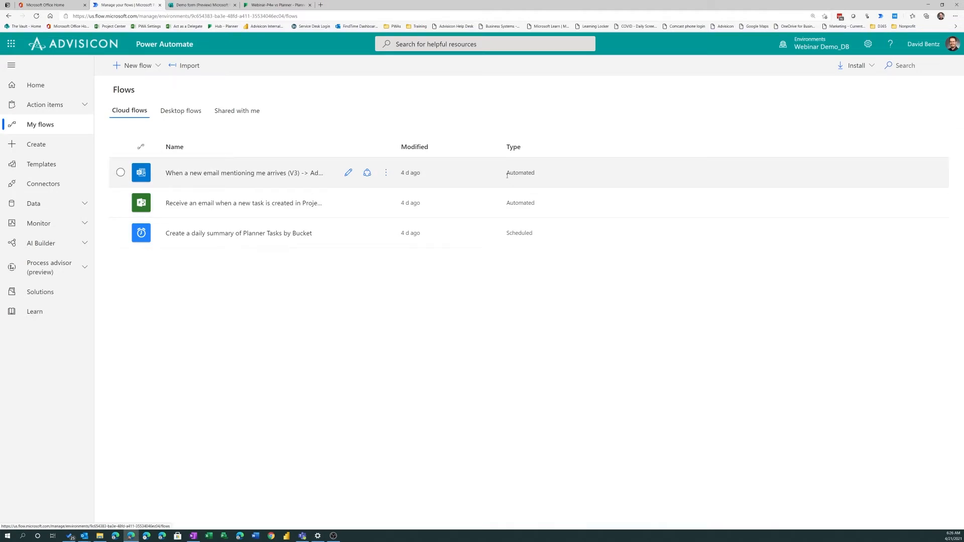
Open the flow that adds a to-do when an email mentions you in the editor and examine its trigger and action settings
{"action": "left_click", "coordinate": [219, 175]}
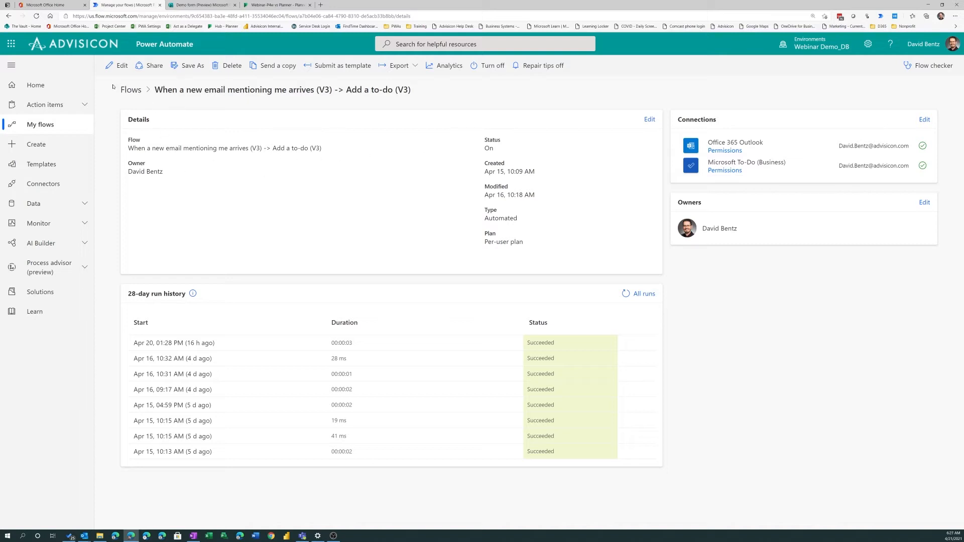
{"action": "left_click", "coordinate": [115, 67]}
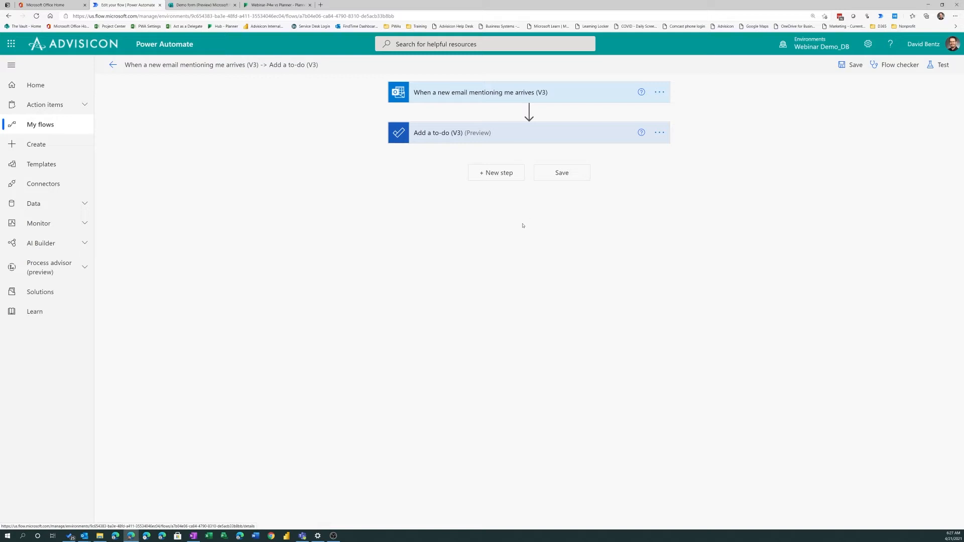
{"action": "left_click", "coordinate": [490, 97]}
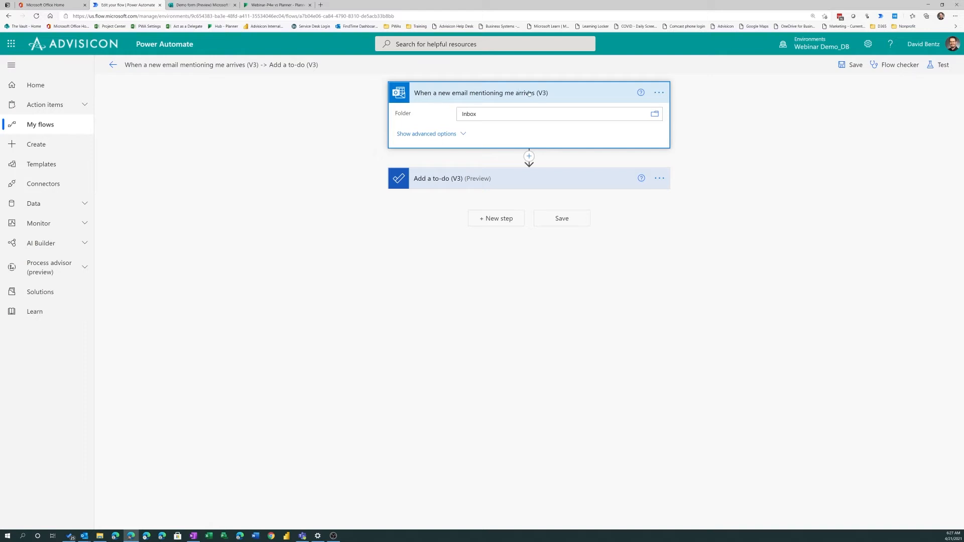
{"action": "left_click", "coordinate": [490, 188]}
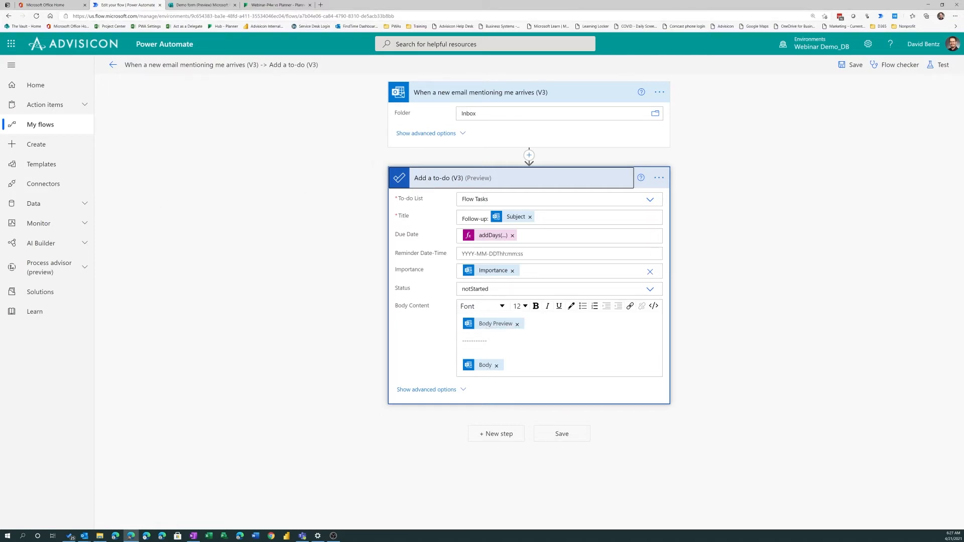
Start a new Outlook email addressed to yourself with the subject "Power Automate Demo Followup"
{"action": "key", "text": "ctrl+n"}
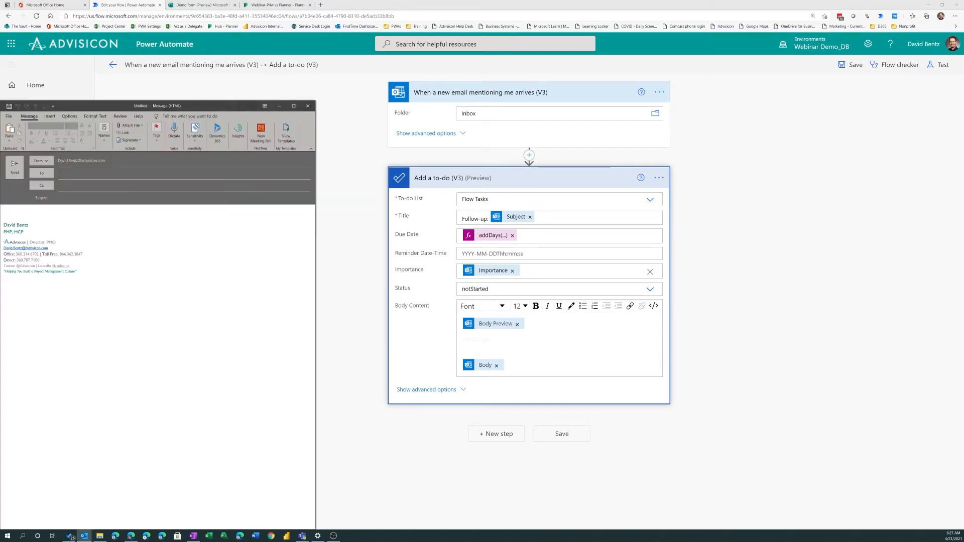
{"action": "left_click_drag", "start_coordinate": [101, 105], "coordinate": [306, 72]}
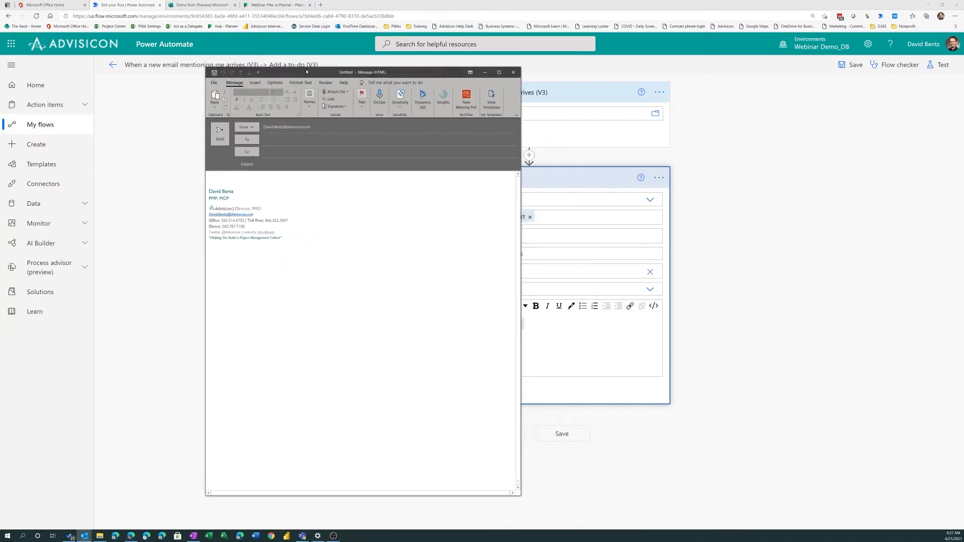
{"action": "type", "text": "davi"}
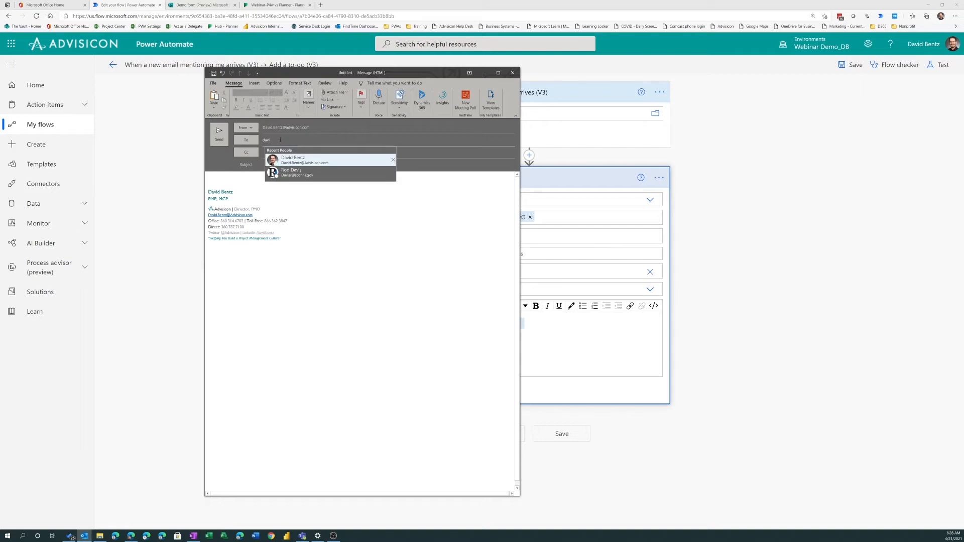
{"action": "key", "text": "Return"}
{"action": "left_click", "coordinate": [288, 168]}
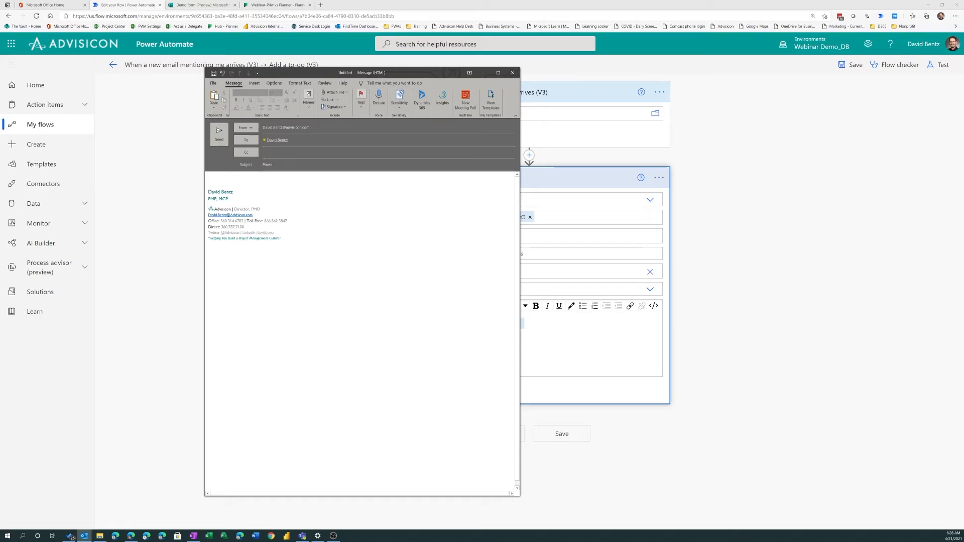
{"action": "key", "text": "Tab"}
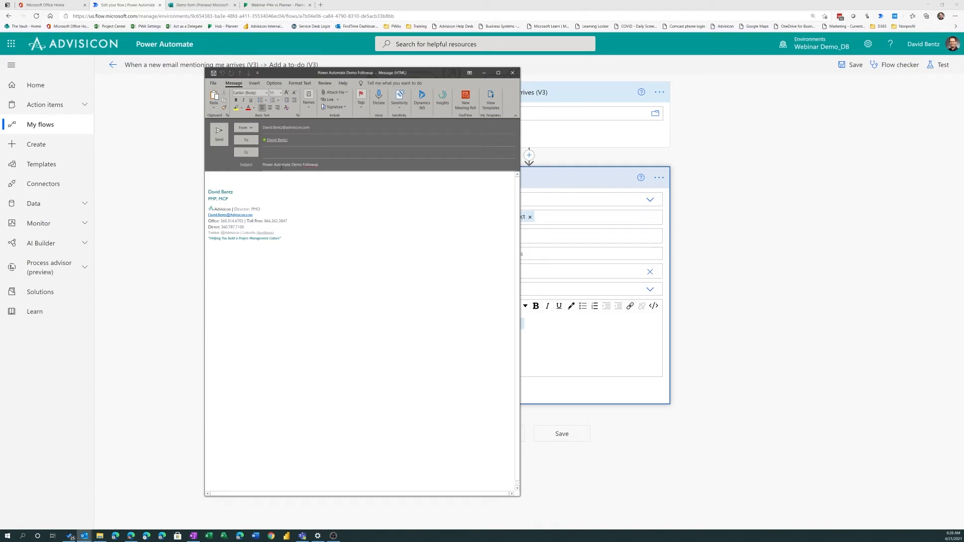
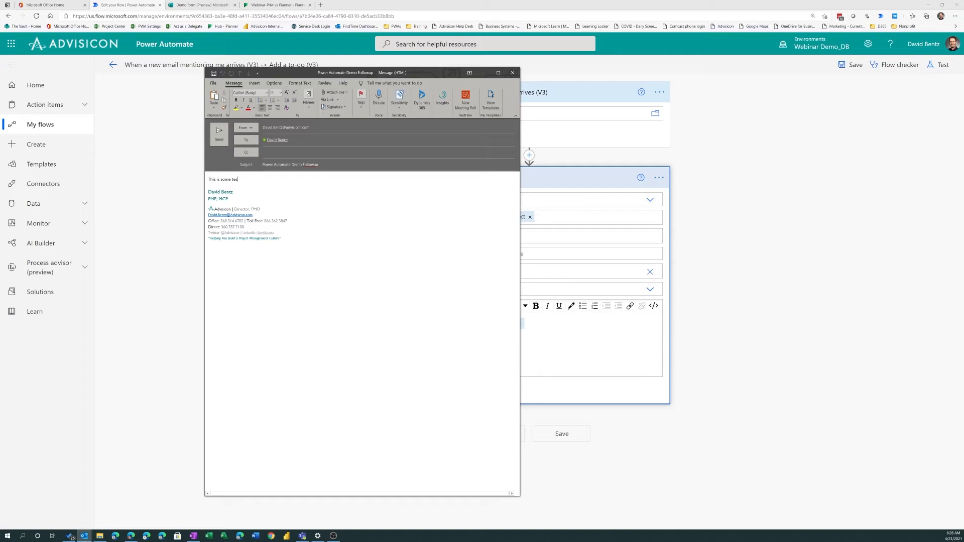
{"action": "key", "text": "Return"}
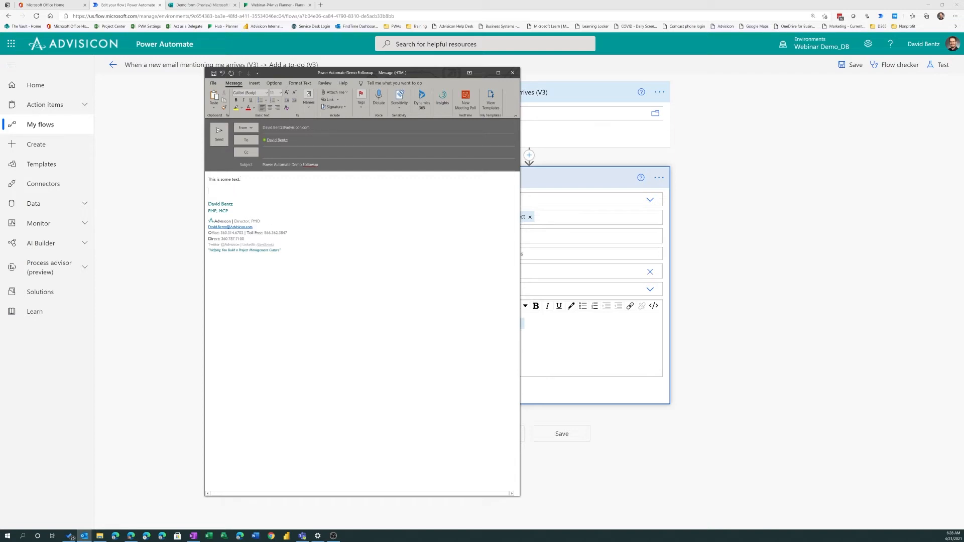
{"action": "key", "text": "Return"}
{"action": "key", "text": "ctrl+Return"}
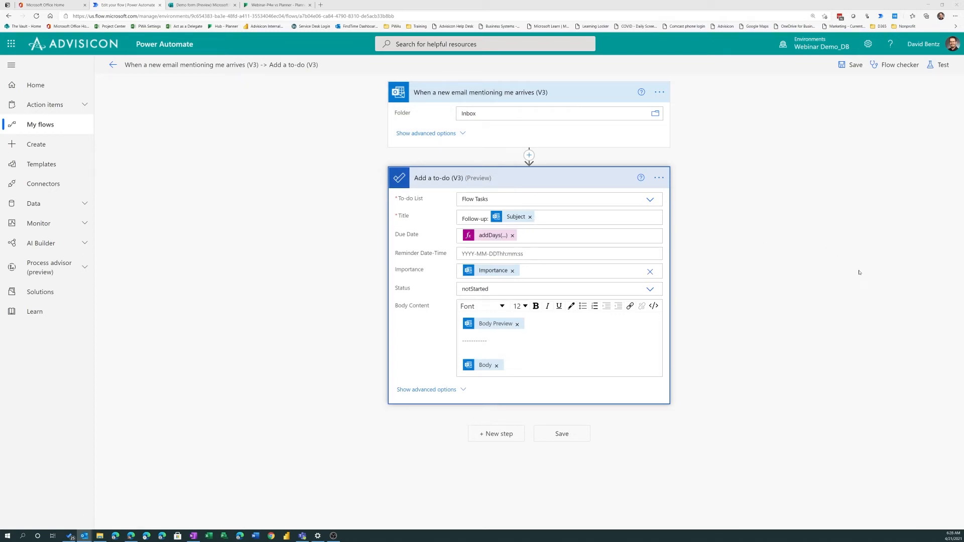
Return to the flow's details page and show the received "Power Automate Demo Followup" email in an enlarged window
{"action": "left_click", "coordinate": [113, 65]}
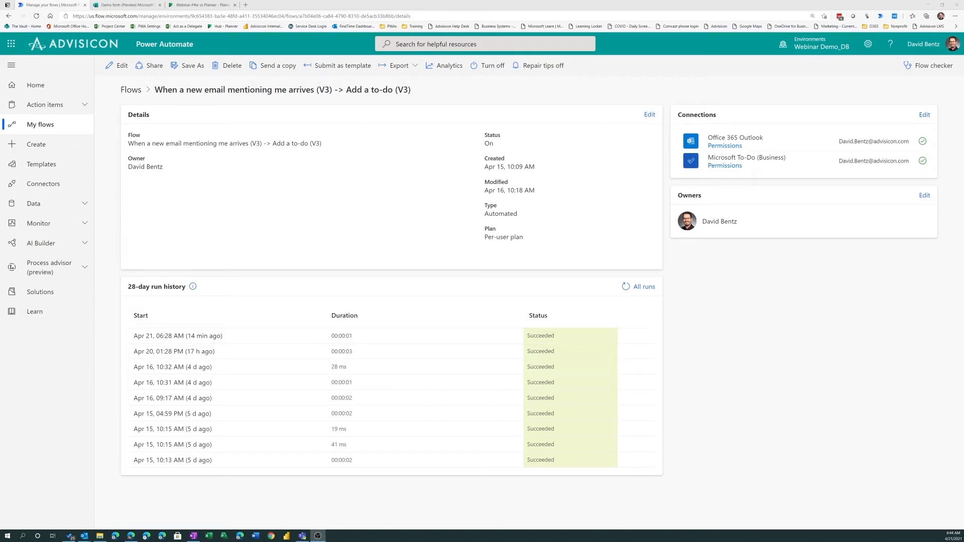
{"action": "left_click_drag", "start_coordinate": [963, 135], "coordinate": [321, 121]}
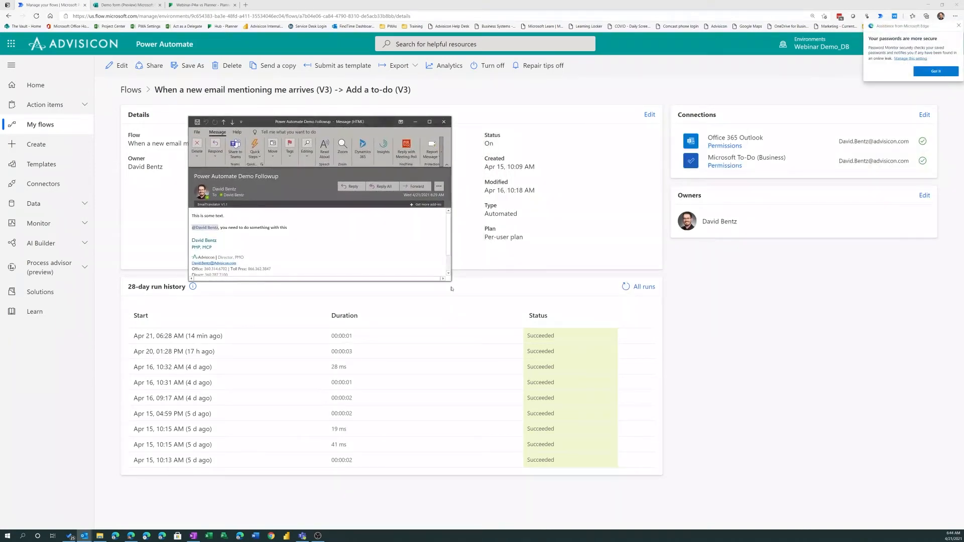
{"action": "left_click_drag", "start_coordinate": [450, 282], "coordinate": [482, 320]}
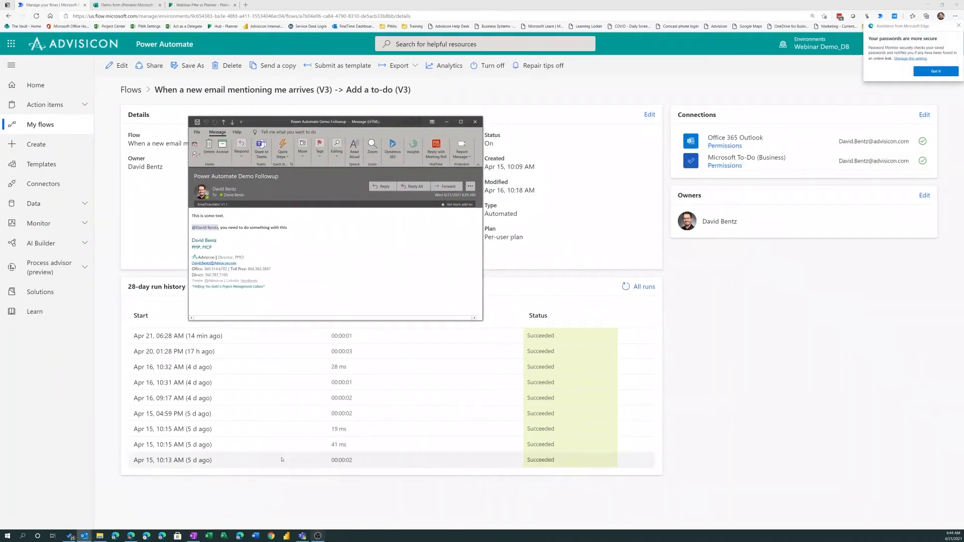
Switch to Microsoft To Do, review the full details of the "Follow-up: Power Automate Demo Followup" task, and clear away the To Do and email windows
{"action": "left_click", "coordinate": [71, 536]}
{"action": "left_click_drag", "start_coordinate": [765, 182], "coordinate": [217, 103]}
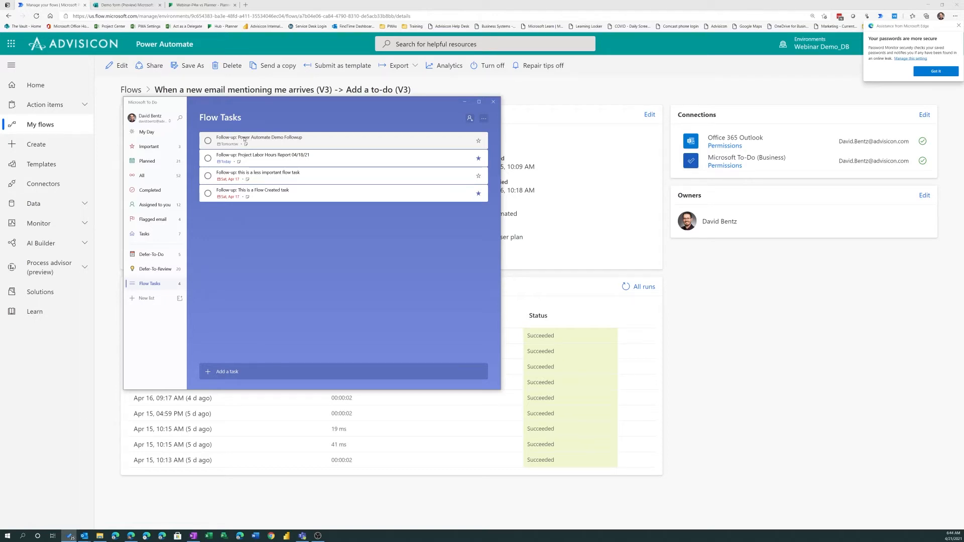
{"action": "left_click", "coordinate": [327, 141]}
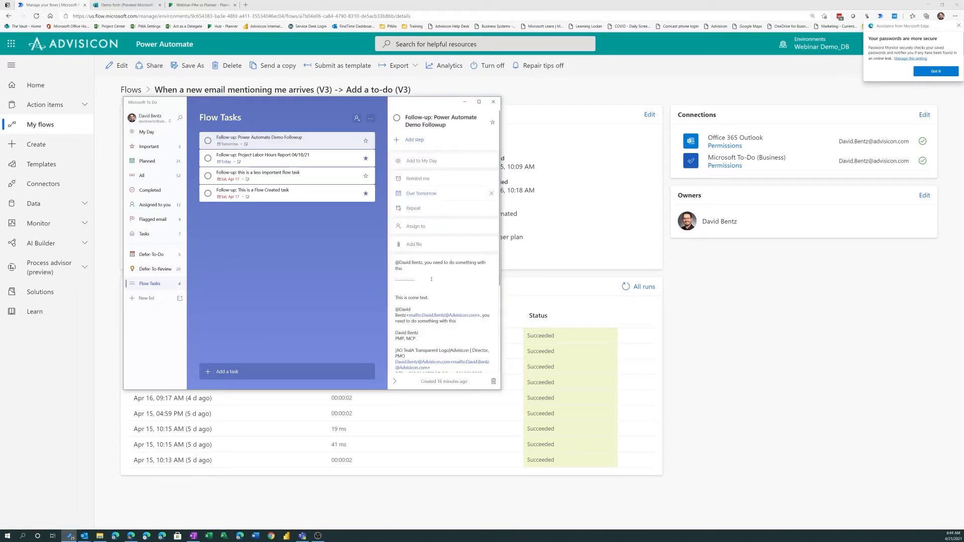
{"action": "scroll", "coordinate": [411, 297], "scroll_direction": "down", "scroll_amount": 1}
{"action": "scroll", "coordinate": [437, 293], "scroll_direction": "down", "scroll_amount": 2}
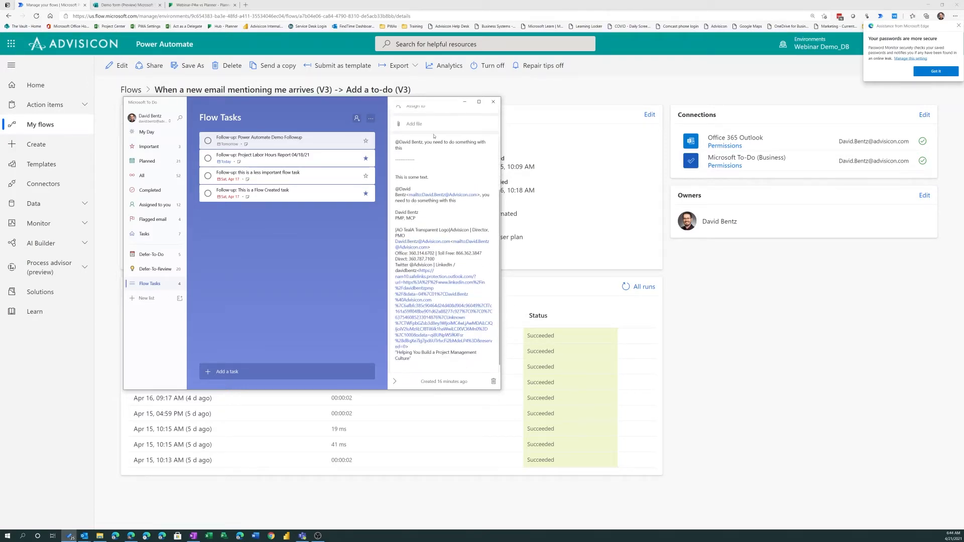
{"action": "scroll", "coordinate": [441, 176], "scroll_direction": "up", "scroll_amount": 1}
{"action": "scroll", "coordinate": [421, 209], "scroll_direction": "up", "scroll_amount": 2}
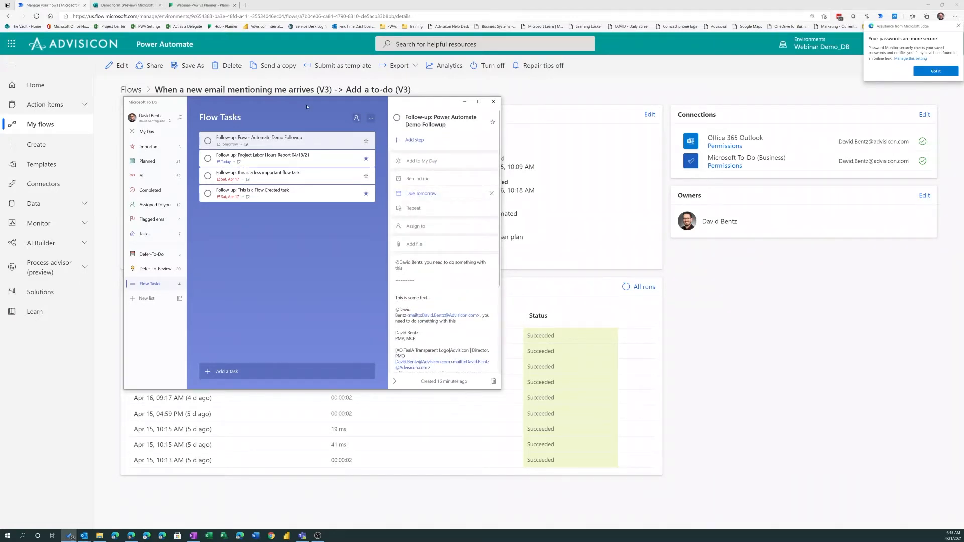
{"action": "left_click_drag", "start_coordinate": [305, 105], "coordinate": [963, 166]}
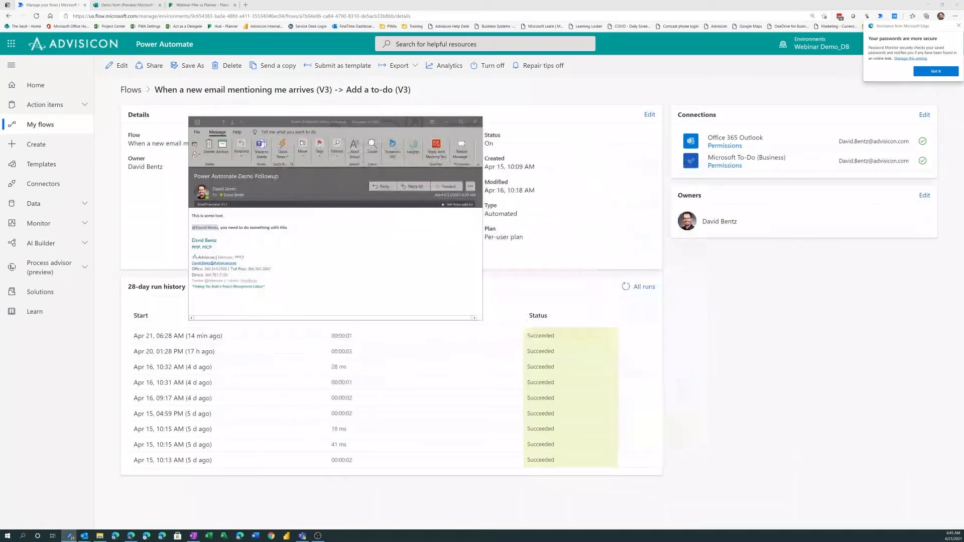
{"action": "left_click", "coordinate": [444, 125]}
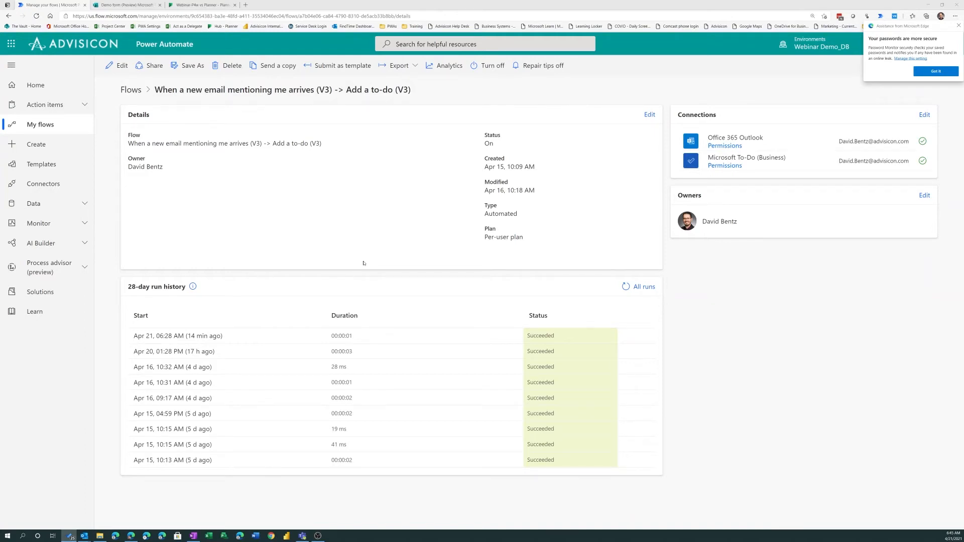
Open the cloud flow "Create a daily summary of Planner Tasks by Bucket" in the editor, dismissing the browser's password notice
{"action": "left_click", "coordinate": [44, 127]}
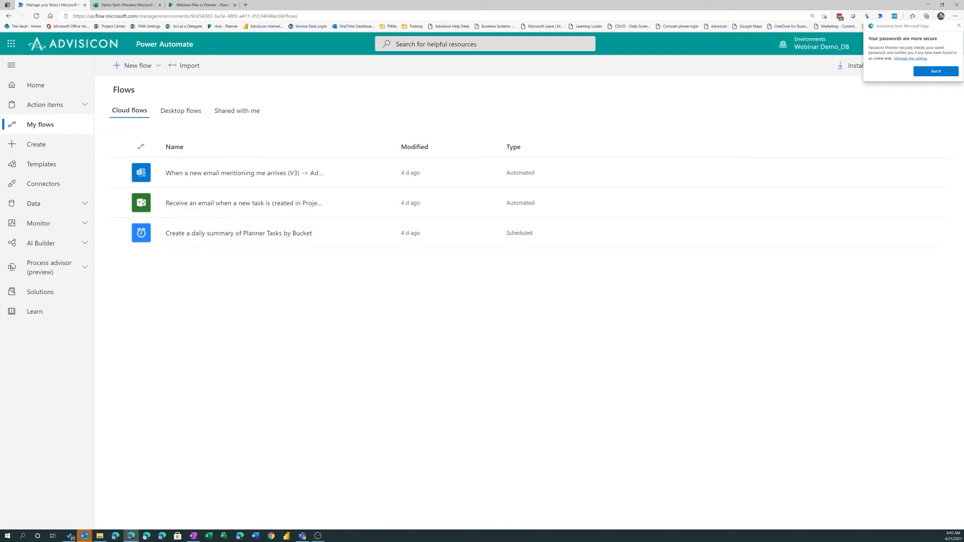
{"action": "left_click", "coordinate": [959, 25]}
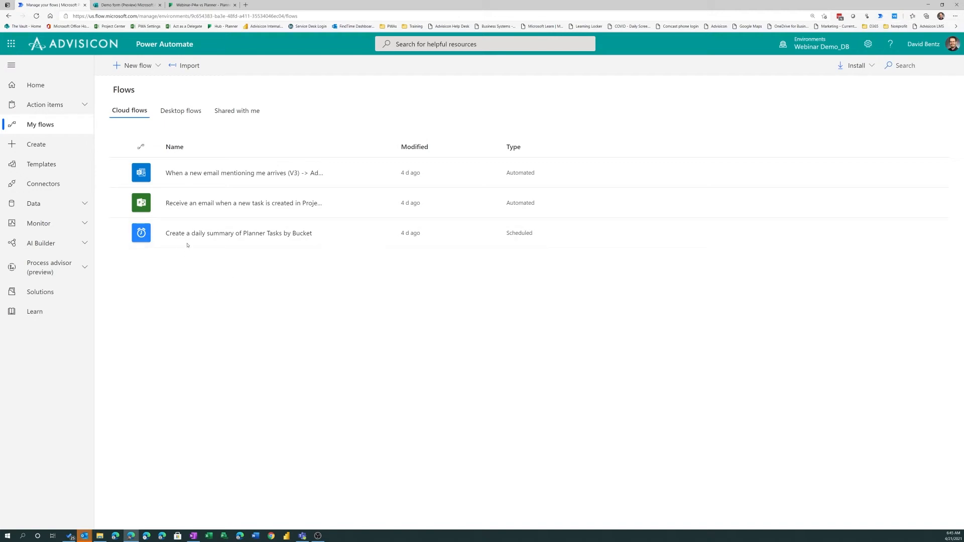
{"action": "left_click", "coordinate": [226, 233]}
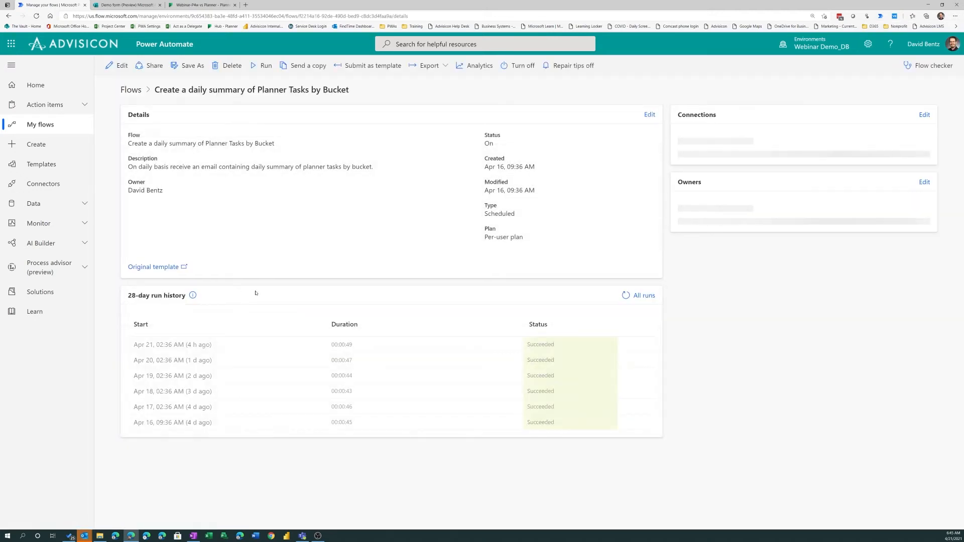
{"action": "left_click", "coordinate": [119, 66]}
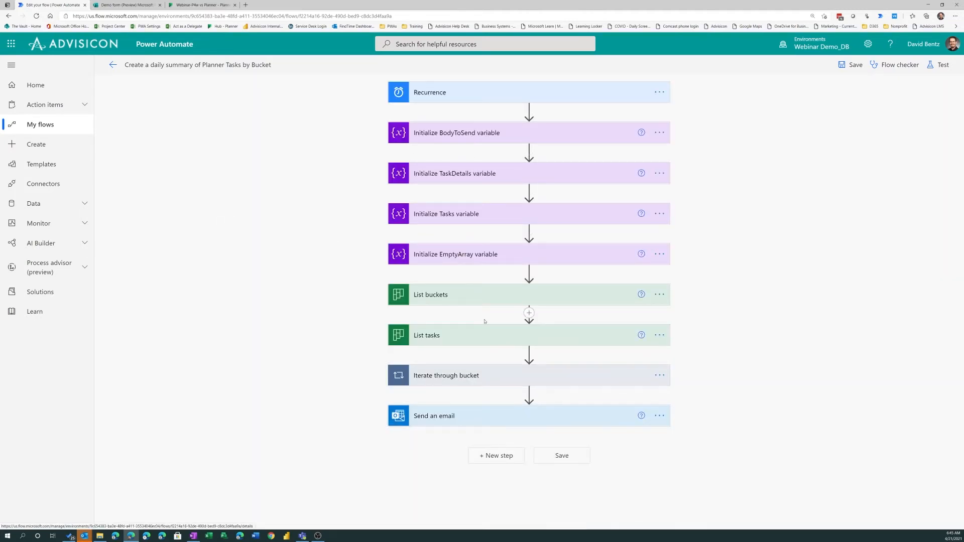
Expand the bucket loop and the BodyToSend variable, and check the Recurrence trigger of the daily summary flow
{"action": "left_click", "coordinate": [470, 378]}
{"action": "scroll", "coordinate": [470, 379], "scroll_direction": "down", "scroll_amount": 5}
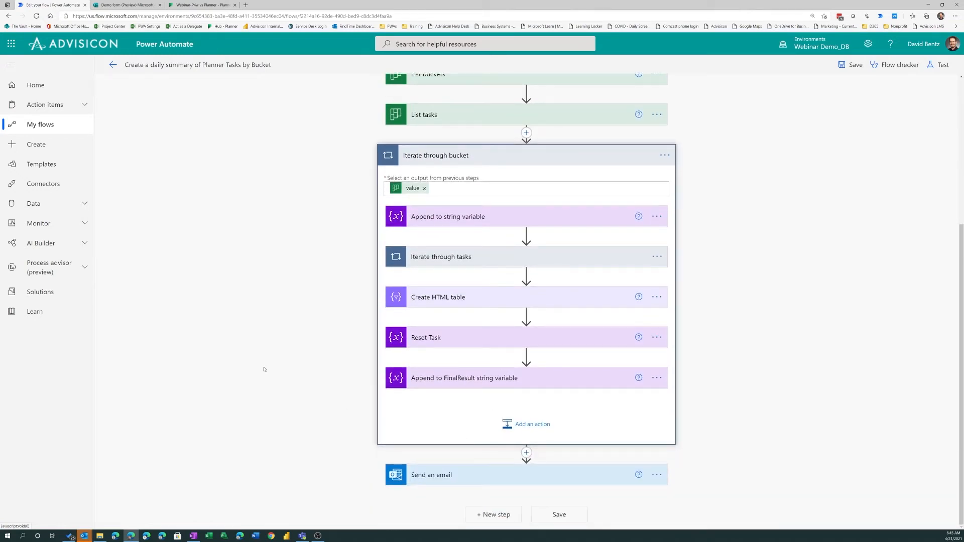
{"action": "scroll", "coordinate": [296, 335], "scroll_direction": "up", "scroll_amount": 5}
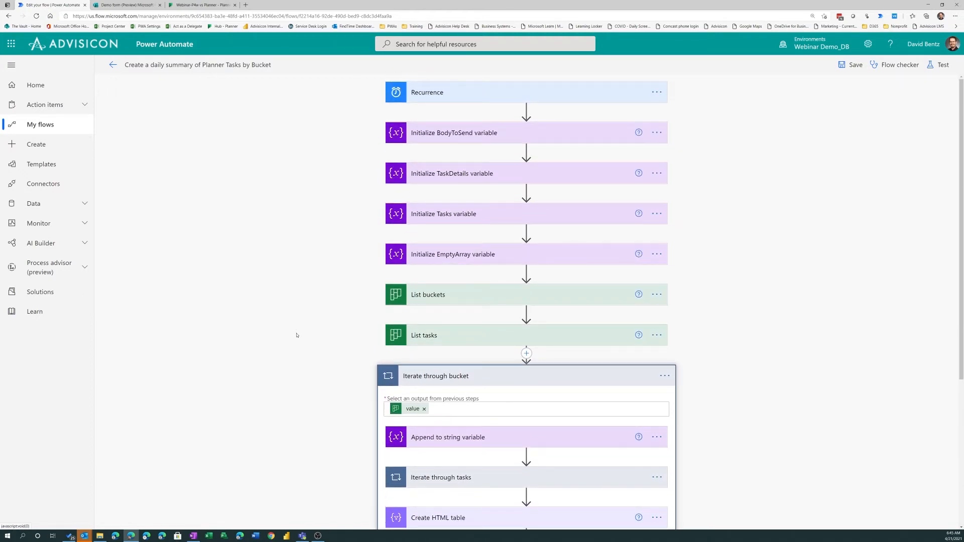
{"action": "left_click", "coordinate": [546, 135]}
{"action": "left_click", "coordinate": [526, 96]}
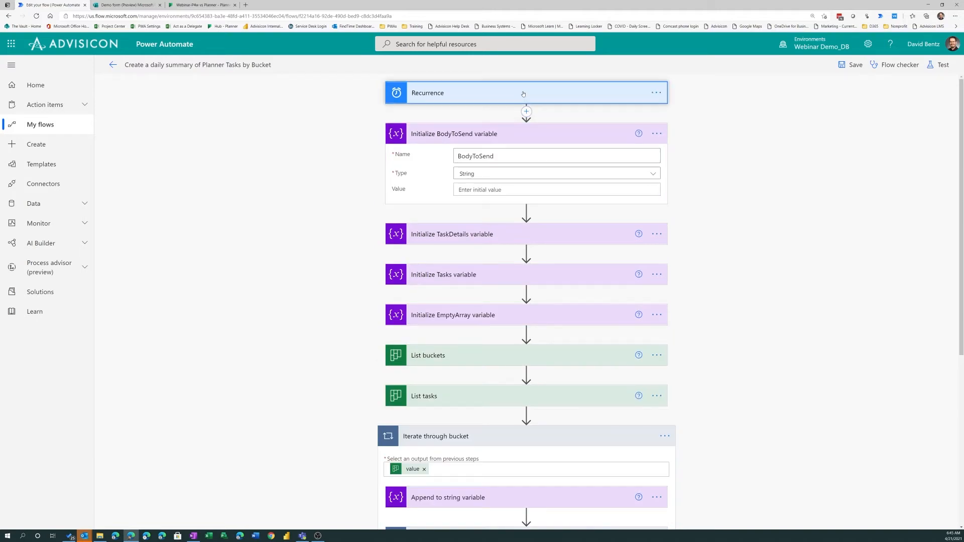
{"action": "scroll", "coordinate": [513, 146], "scroll_direction": "down", "scroll_amount": 4}
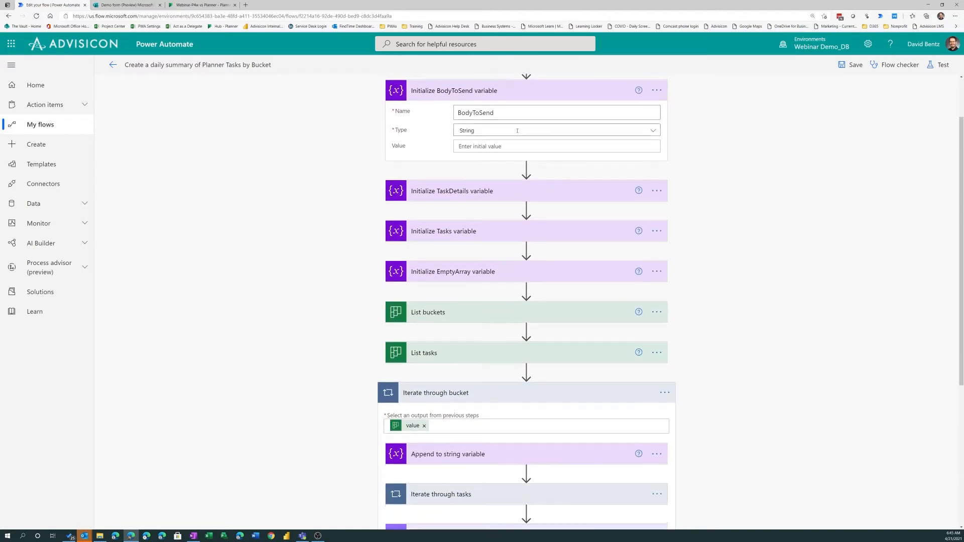
Expand the List buckets, List tasks and Send an email actions and examine their settings
{"action": "left_click", "coordinate": [506, 178]}
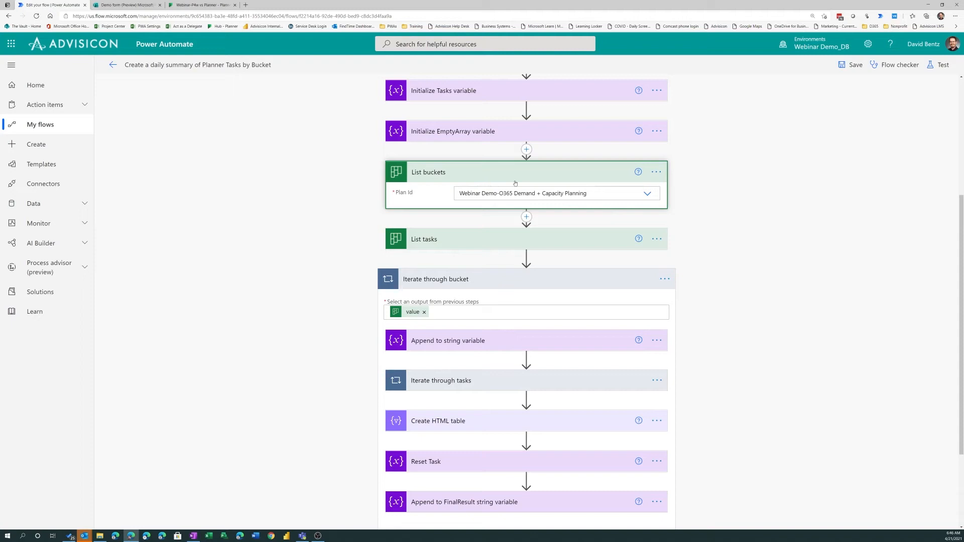
{"action": "left_click", "coordinate": [482, 246]}
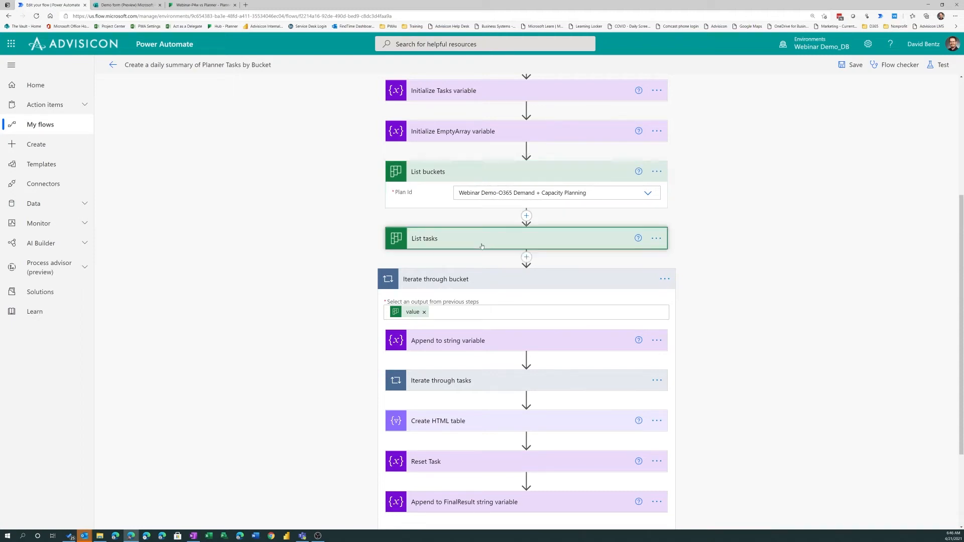
{"action": "scroll", "coordinate": [496, 326], "scroll_direction": "down", "scroll_amount": 3}
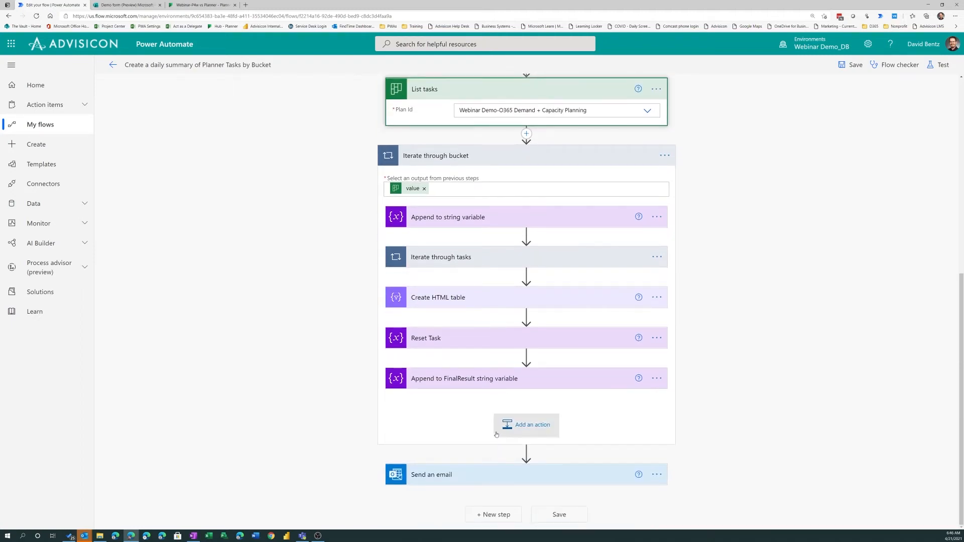
{"action": "left_click", "coordinate": [487, 475]}
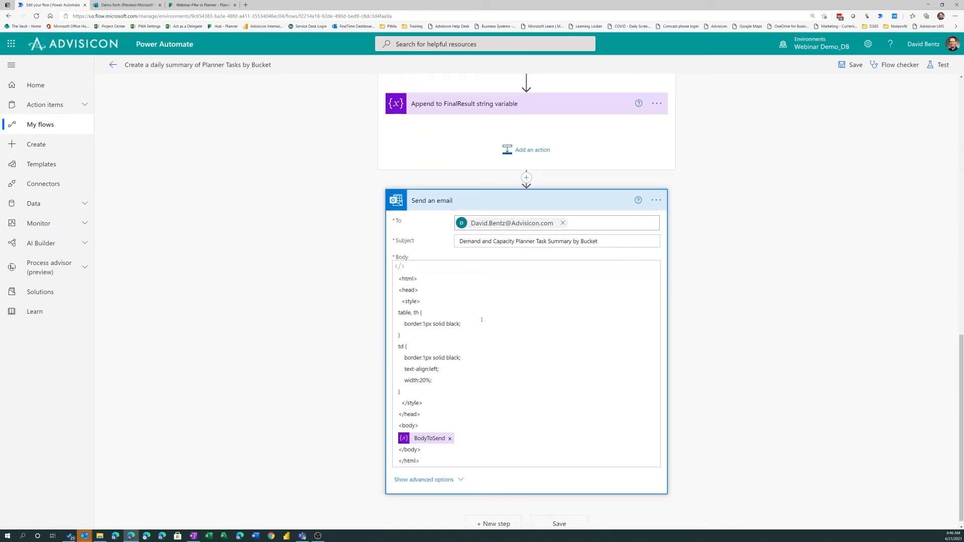
{"action": "scroll", "coordinate": [260, 205], "scroll_direction": "up", "scroll_amount": 4}
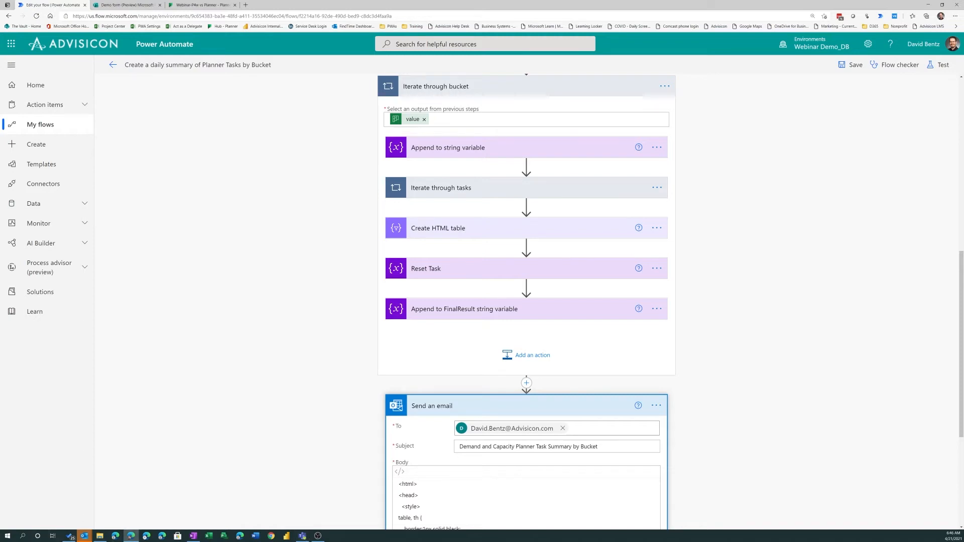
Bring up the "Demand and Capacity Planner Task Summary by Bucket" email, enlarge its window and text, and examine the task tables for each bucket
{"action": "key", "text": "alt+Tab"}
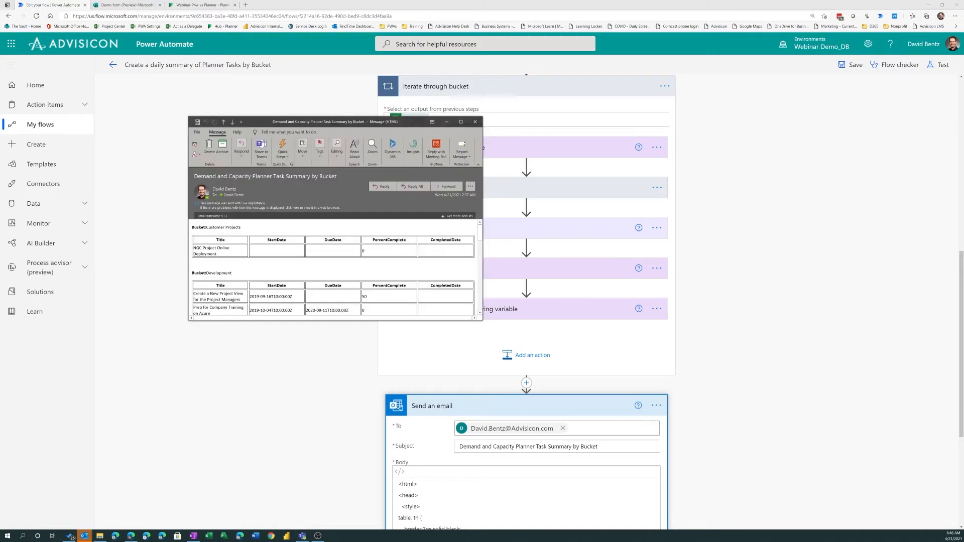
{"action": "left_click_drag", "start_coordinate": [482, 315], "coordinate": [684, 500]}
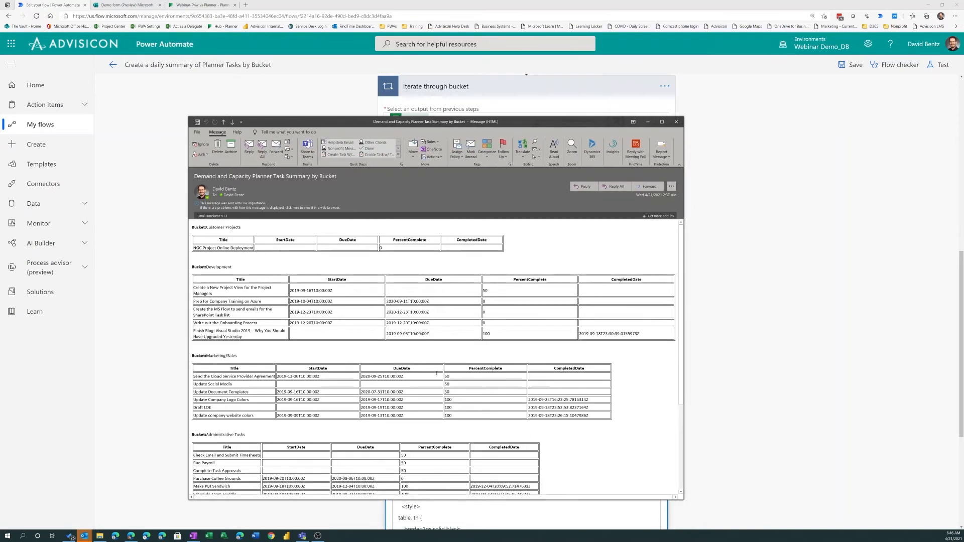
{"action": "scroll", "coordinate": [471, 357], "scroll_direction": "up", "scroll_amount": 2}
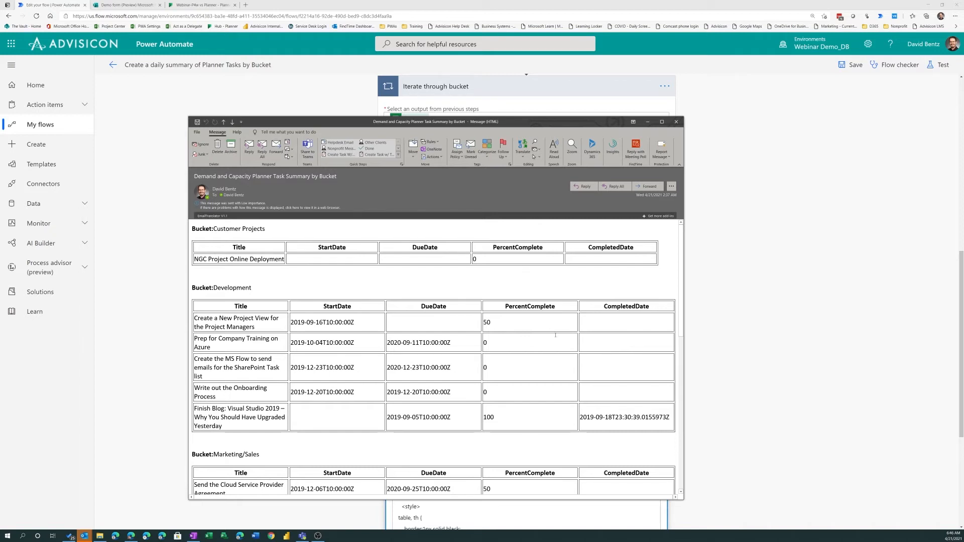
{"action": "scroll", "coordinate": [562, 358], "scroll_direction": "down", "scroll_amount": 1}
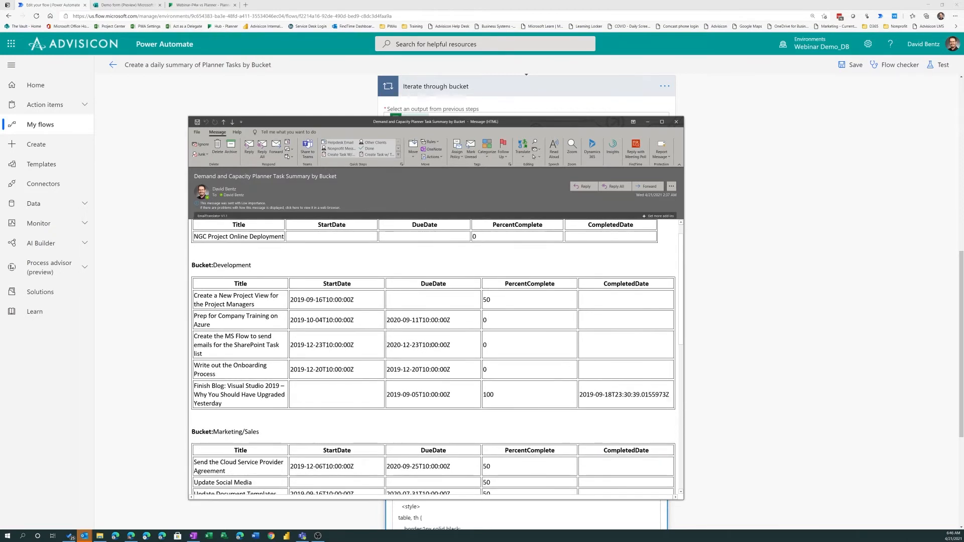
{"action": "scroll", "coordinate": [462, 331], "scroll_direction": "down", "scroll_amount": 2}
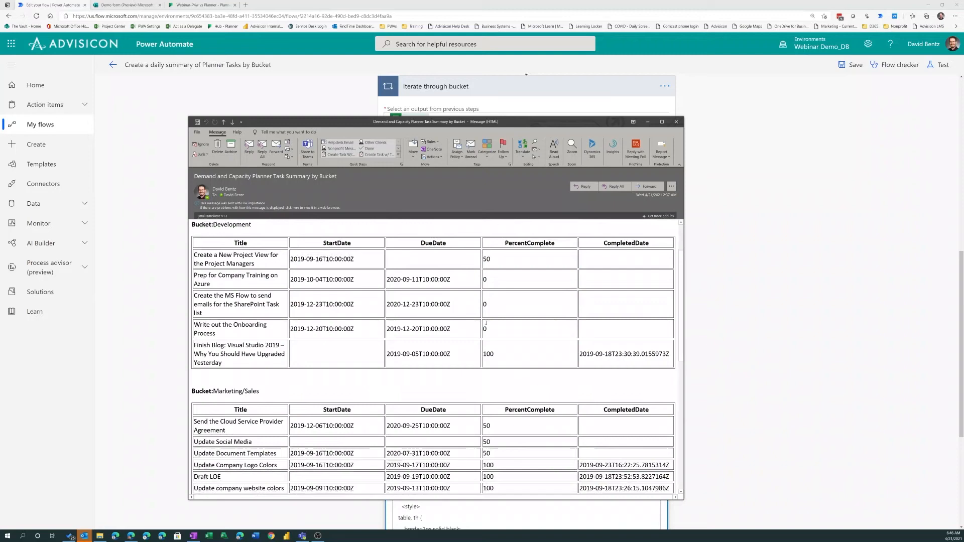
{"action": "scroll", "coordinate": [485, 324], "scroll_direction": "up", "scroll_amount": 2}
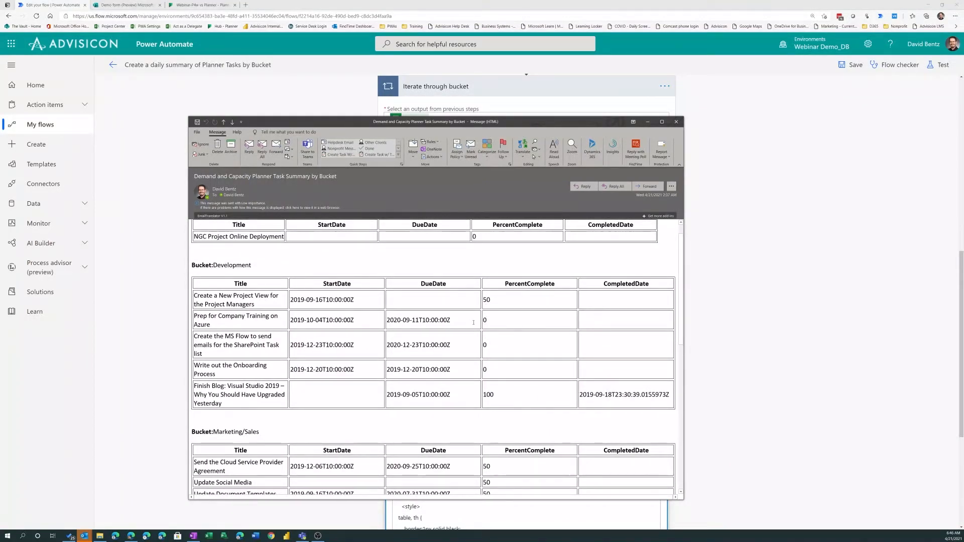
{"action": "scroll", "coordinate": [473, 322], "scroll_direction": "down", "scroll_amount": 4}
{"action": "scroll", "coordinate": [473, 323], "scroll_direction": "down", "scroll_amount": 3}
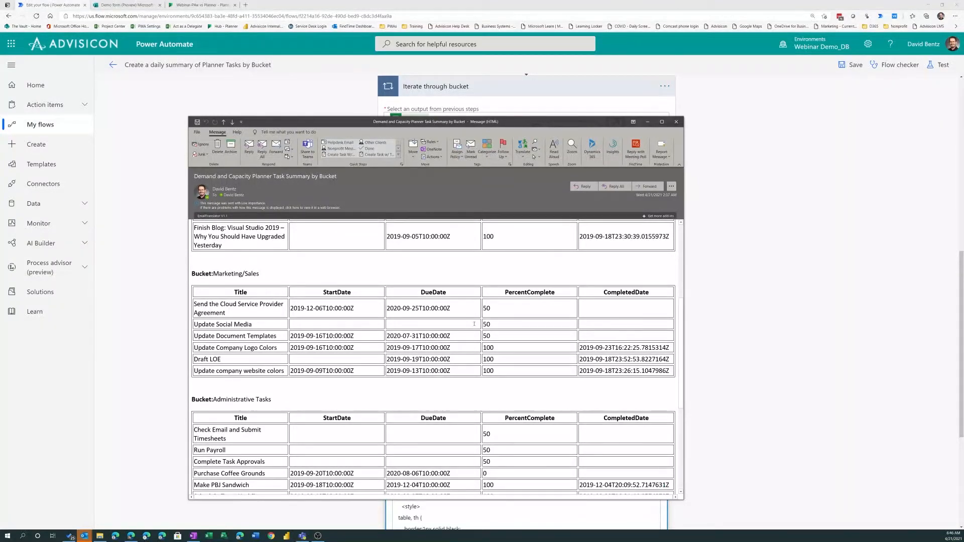
{"action": "scroll", "coordinate": [476, 324], "scroll_direction": "up", "scroll_amount": 7}
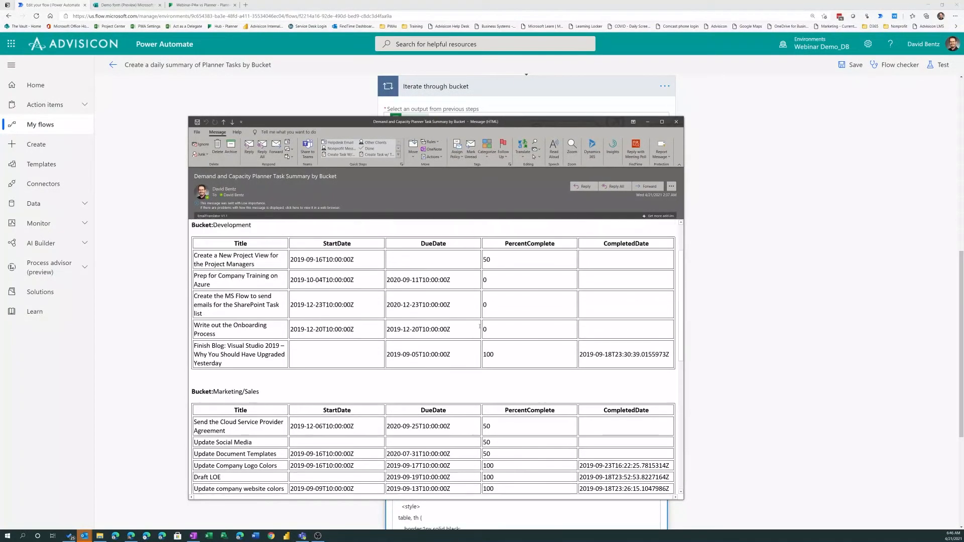
{"action": "scroll", "coordinate": [299, 285], "scroll_direction": "up", "scroll_amount": 1}
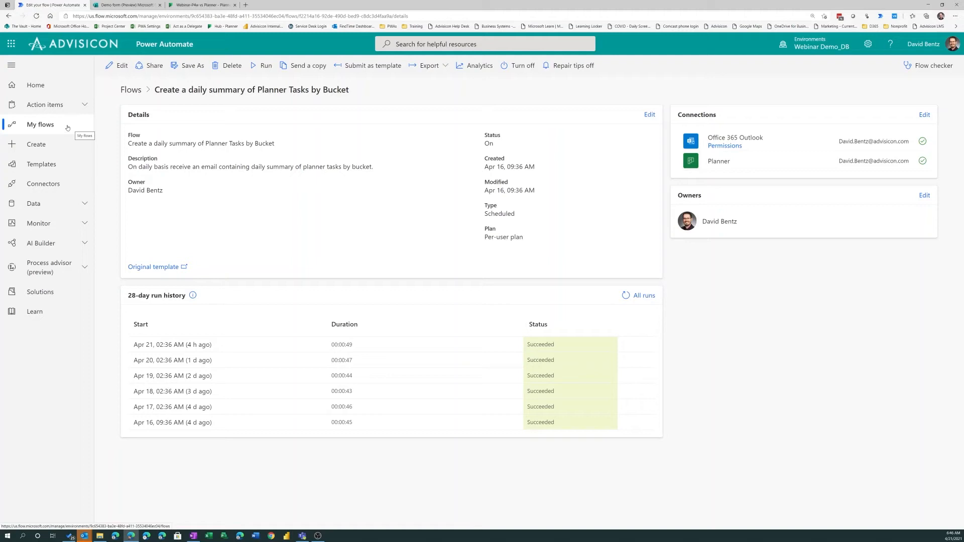
Start a new automated cloud flow, look through the suggested triggers, and skip choosing one to reach the blank flow editor
{"action": "left_click", "coordinate": [37, 145]}
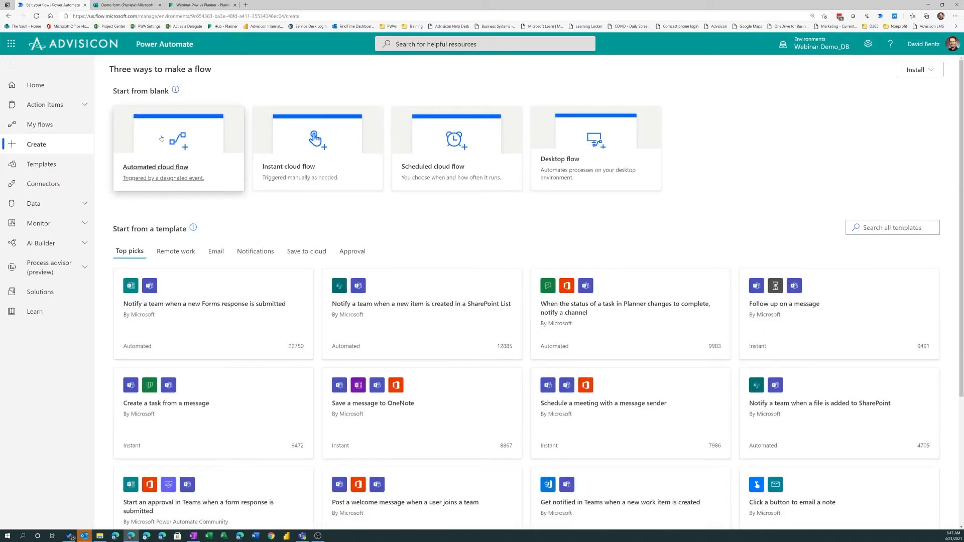
{"action": "left_click", "coordinate": [151, 173]}
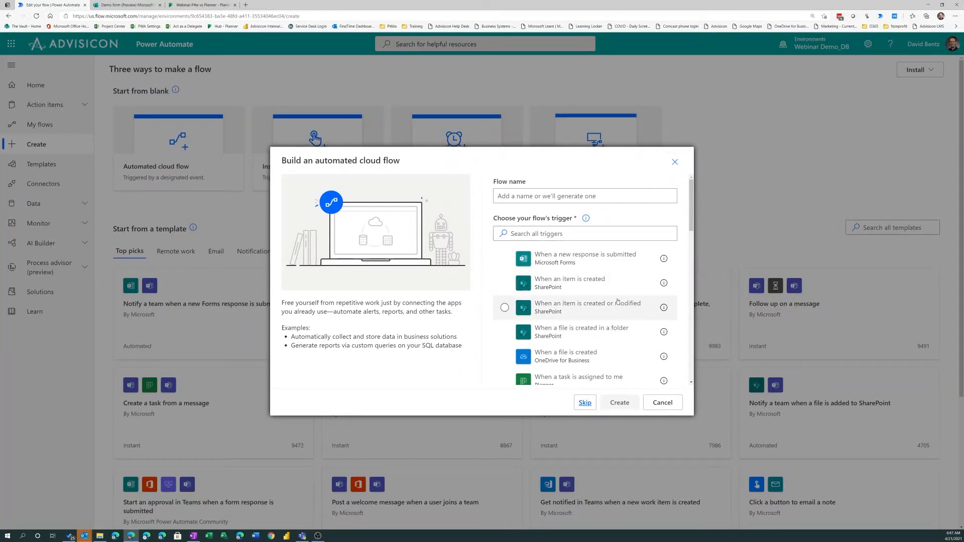
{"action": "scroll", "coordinate": [608, 311], "scroll_direction": "down", "scroll_amount": 1}
{"action": "scroll", "coordinate": [600, 276], "scroll_direction": "down", "scroll_amount": 6}
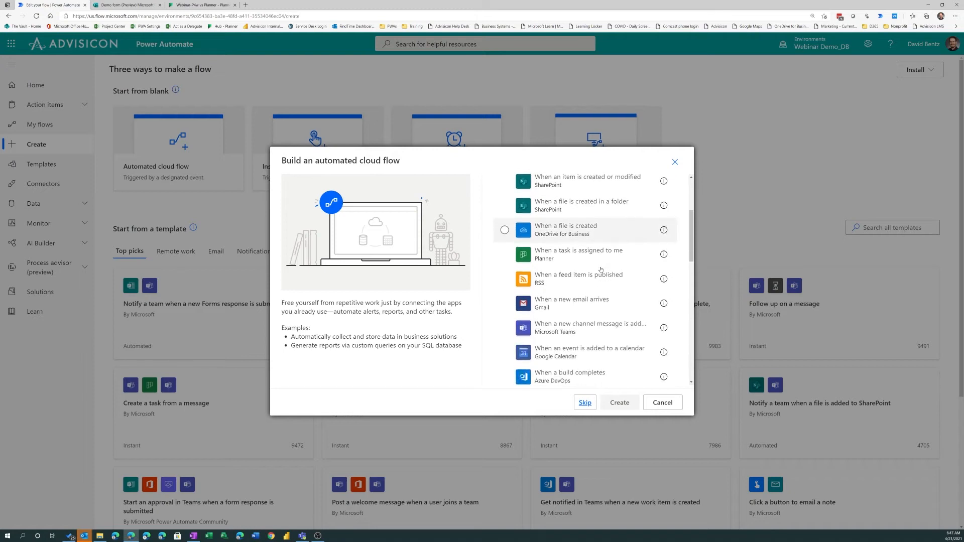
{"action": "scroll", "coordinate": [595, 296], "scroll_direction": "down", "scroll_amount": 1}
{"action": "scroll", "coordinate": [587, 261], "scroll_direction": "up", "scroll_amount": 6}
{"action": "scroll", "coordinate": [581, 234], "scroll_direction": "up", "scroll_amount": 2}
{"action": "left_click", "coordinate": [556, 234]}
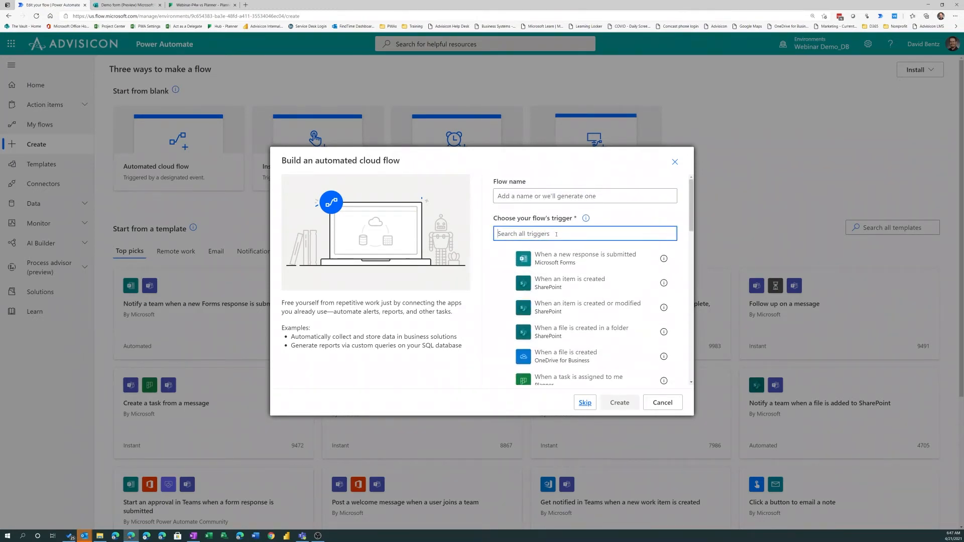
{"action": "left_click", "coordinate": [585, 403]}
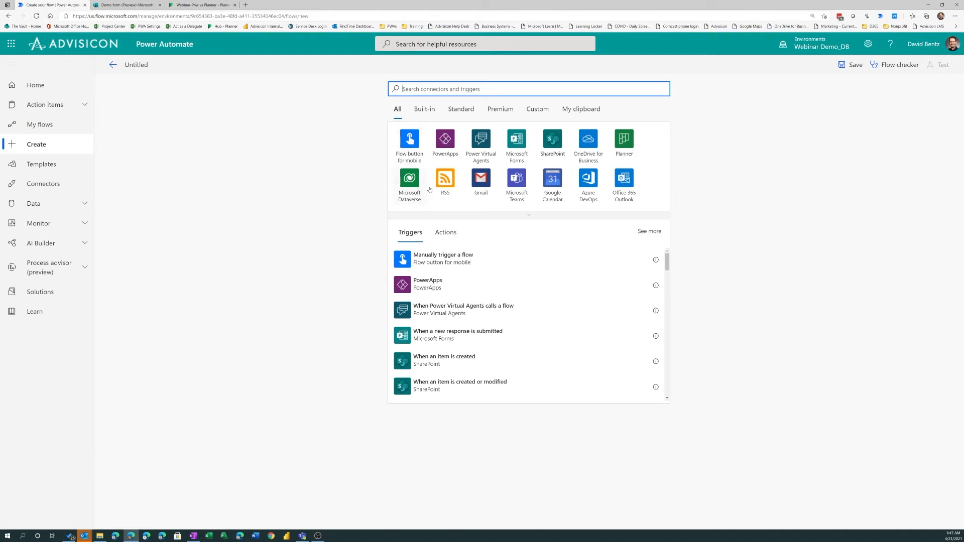
Review the SharePoint connector's triggers and actions, and add the "When an item is created or modified" trigger
{"action": "left_click", "coordinate": [550, 145]}
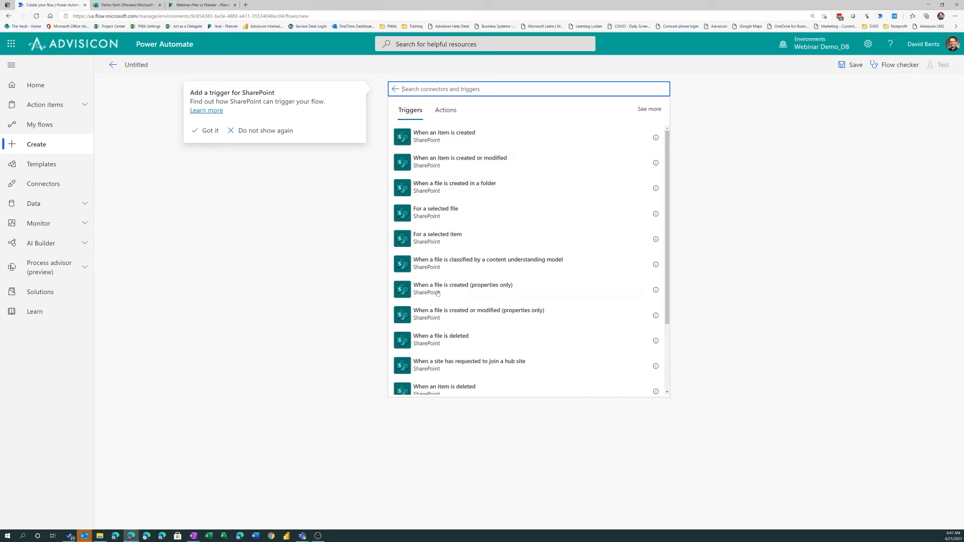
{"action": "scroll", "coordinate": [439, 295], "scroll_direction": "down", "scroll_amount": 3}
{"action": "scroll", "coordinate": [441, 297], "scroll_direction": "up", "scroll_amount": 3}
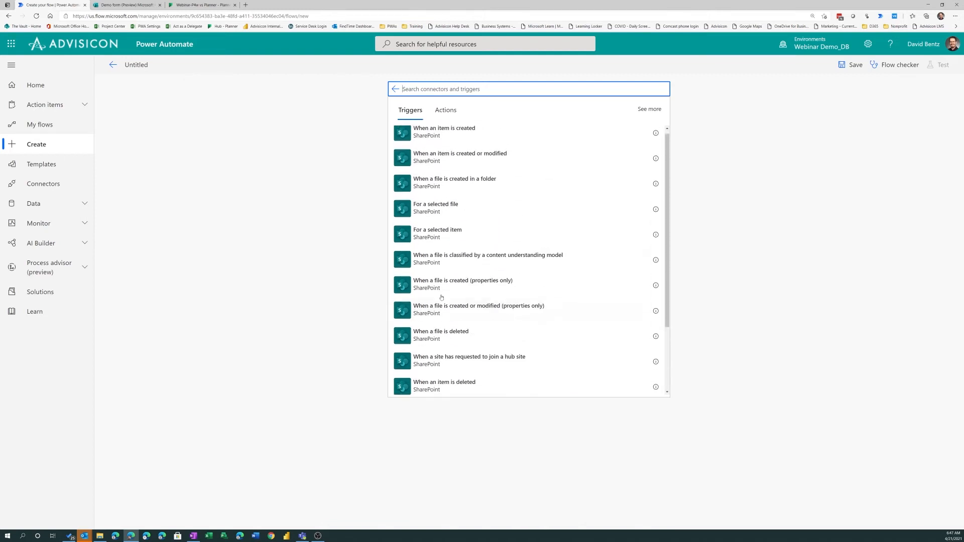
{"action": "left_click", "coordinate": [446, 110]}
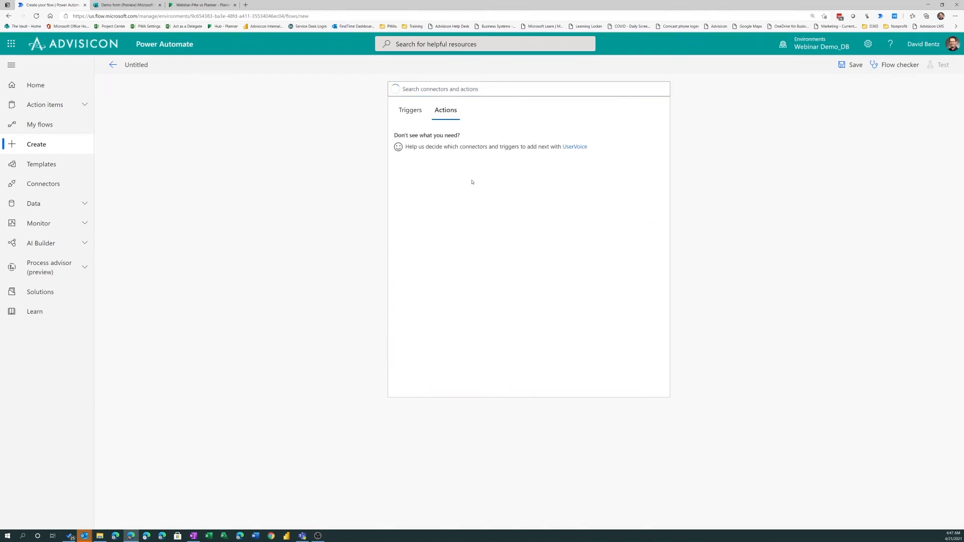
{"action": "scroll", "coordinate": [485, 230], "scroll_direction": "down", "scroll_amount": 4}
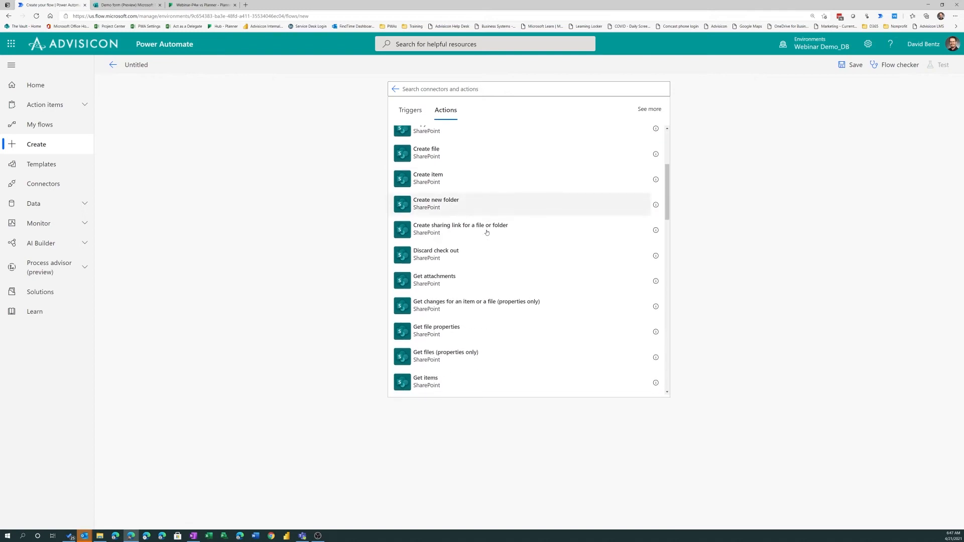
{"action": "scroll", "coordinate": [485, 230], "scroll_direction": "up", "scroll_amount": 4}
{"action": "left_click", "coordinate": [419, 111]}
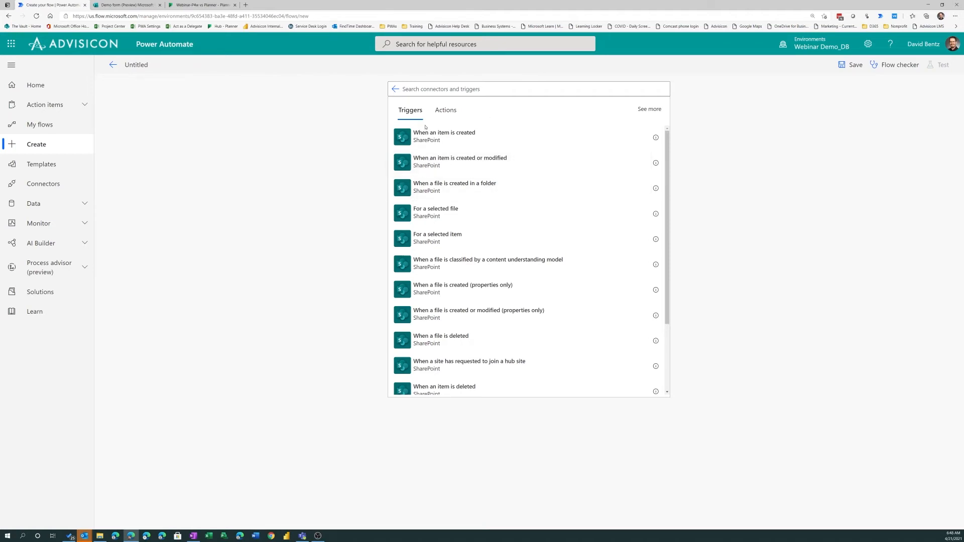
{"action": "left_click", "coordinate": [425, 160]}
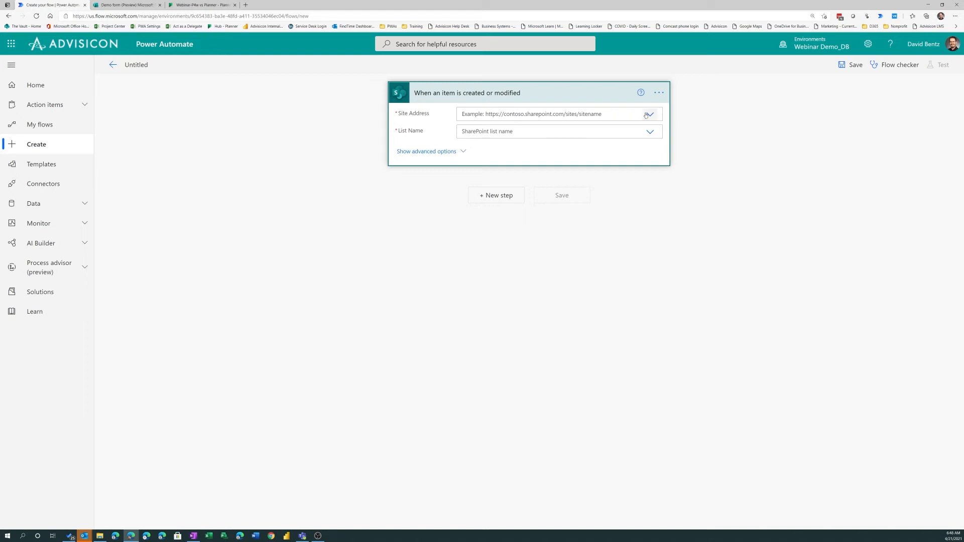
Set the trigger's site address to Webinar Demo_DB and its list to Work progress tracker, checking the advanced options
{"action": "left_click", "coordinate": [650, 114]}
{"action": "scroll", "coordinate": [548, 146], "scroll_direction": "down", "scroll_amount": 1}
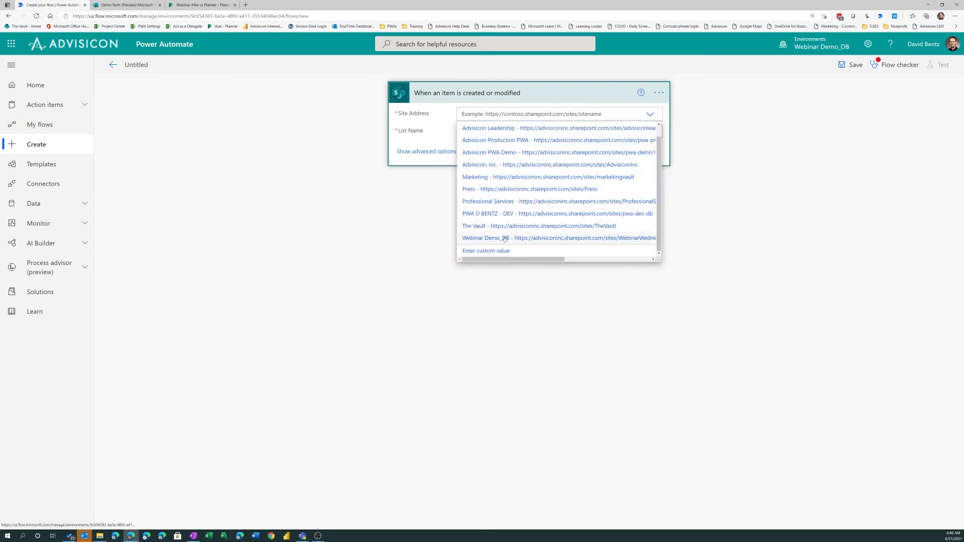
{"action": "left_click", "coordinate": [505, 238]}
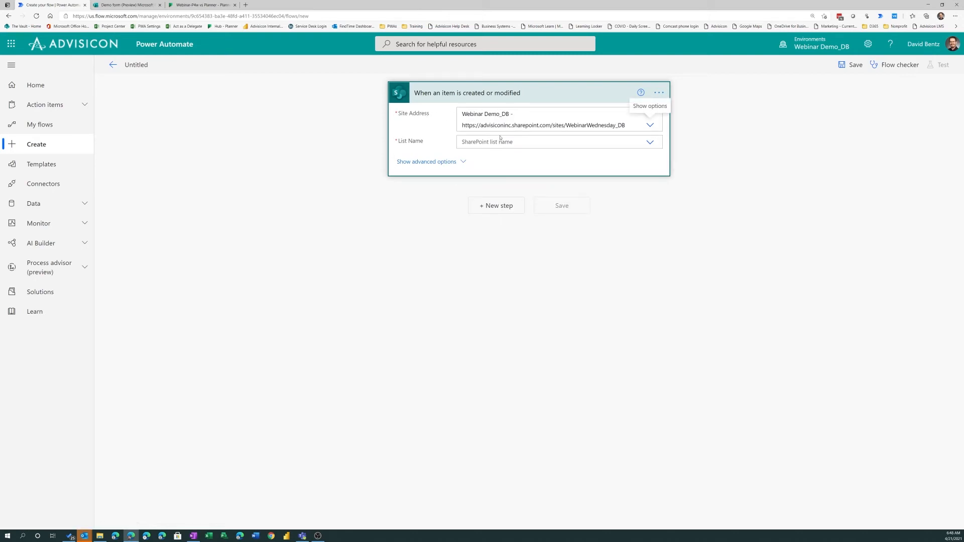
{"action": "left_click", "coordinate": [650, 142]}
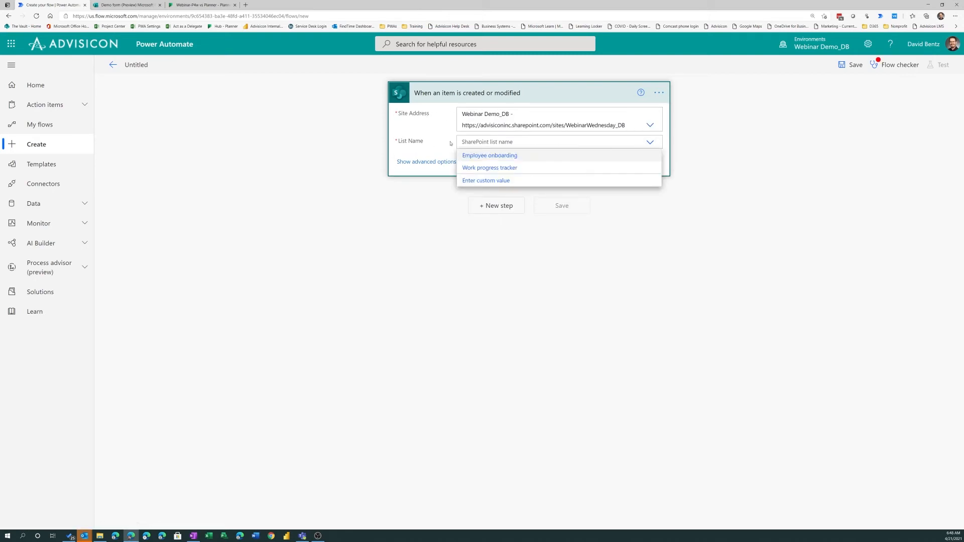
{"action": "left_click", "coordinate": [492, 168]}
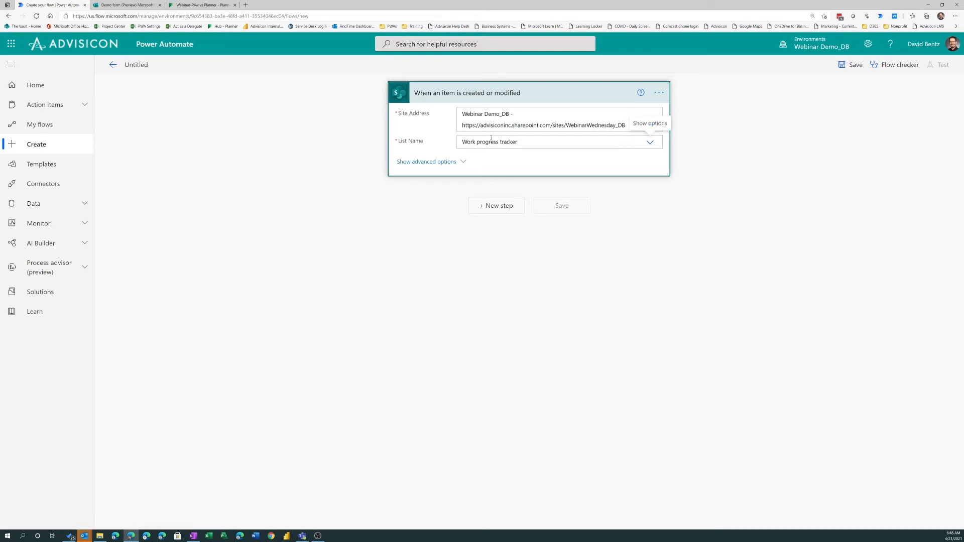
{"action": "left_click", "coordinate": [459, 161]}
{"action": "left_click", "coordinate": [461, 179]}
Add a new step with the standard Microsoft Teams action "Post a message (V3)", dismissing the connector tip
{"action": "left_click", "coordinate": [490, 212]}
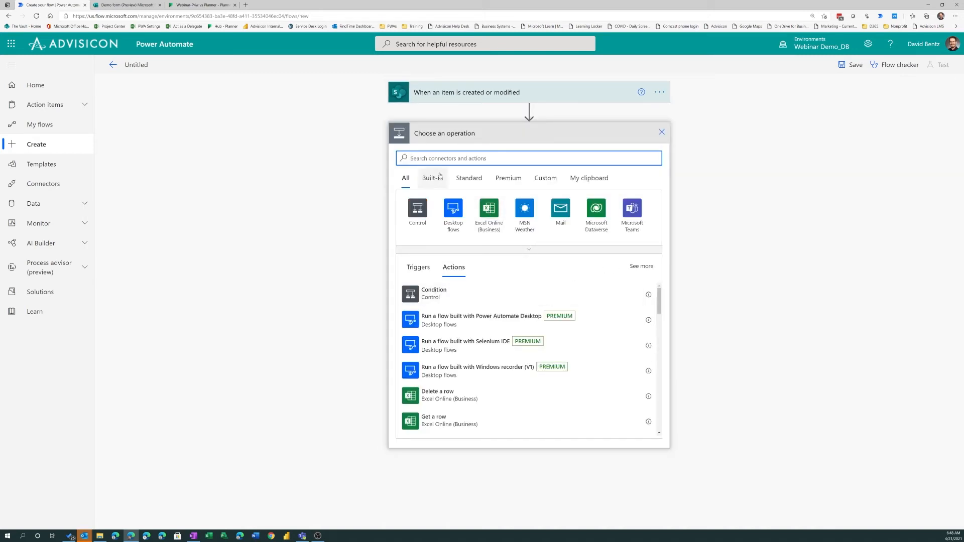
{"action": "left_click", "coordinate": [465, 185]}
{"action": "left_click", "coordinate": [465, 184]}
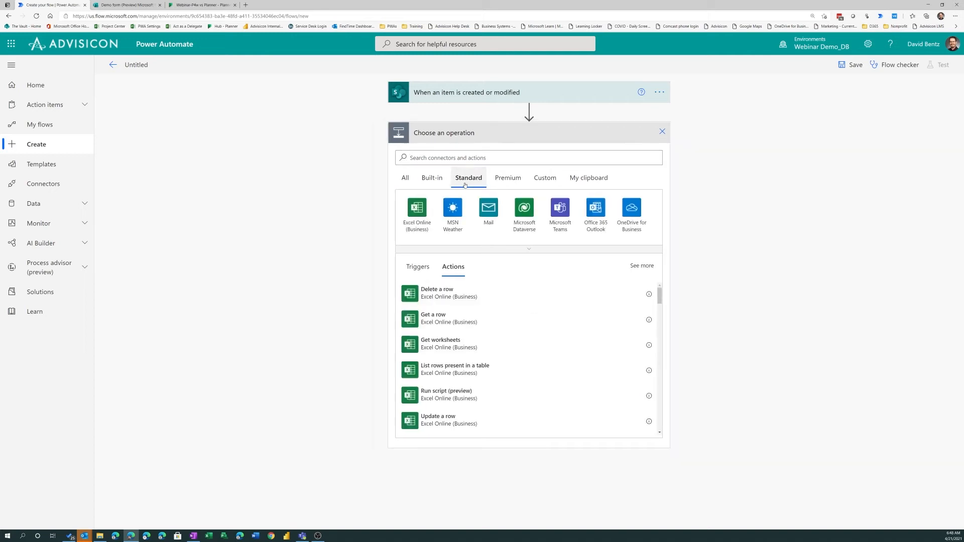
{"action": "left_click", "coordinate": [566, 215]}
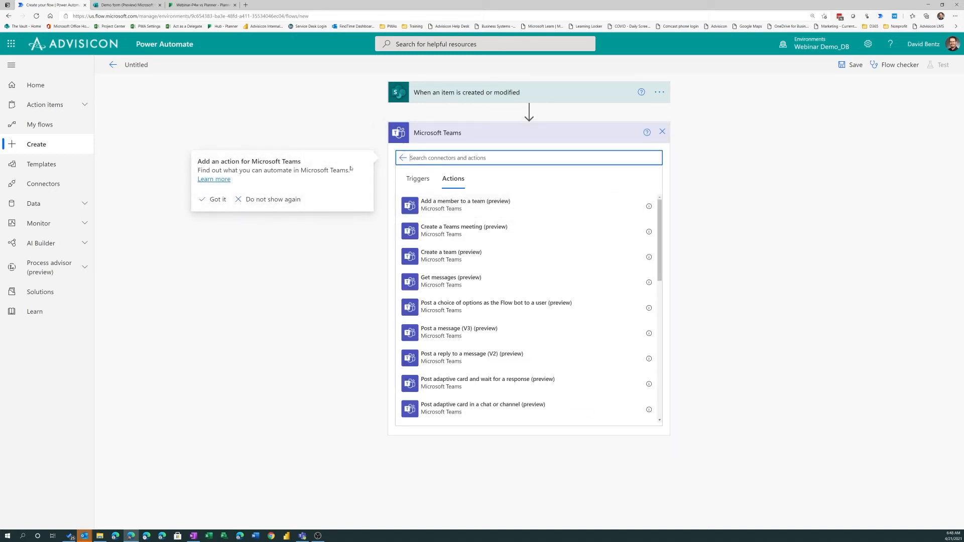
{"action": "left_click", "coordinate": [214, 200]}
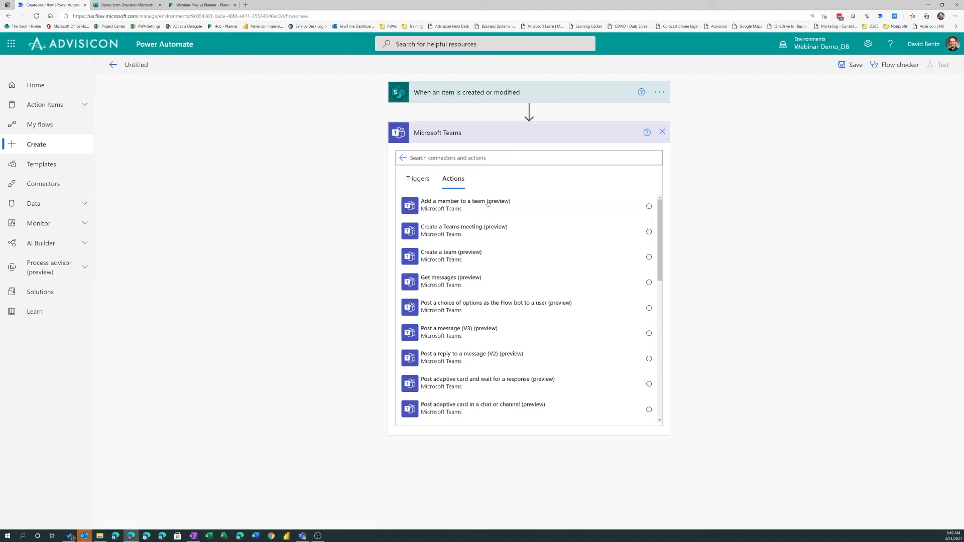
{"action": "scroll", "coordinate": [512, 256], "scroll_direction": "down", "scroll_amount": 1}
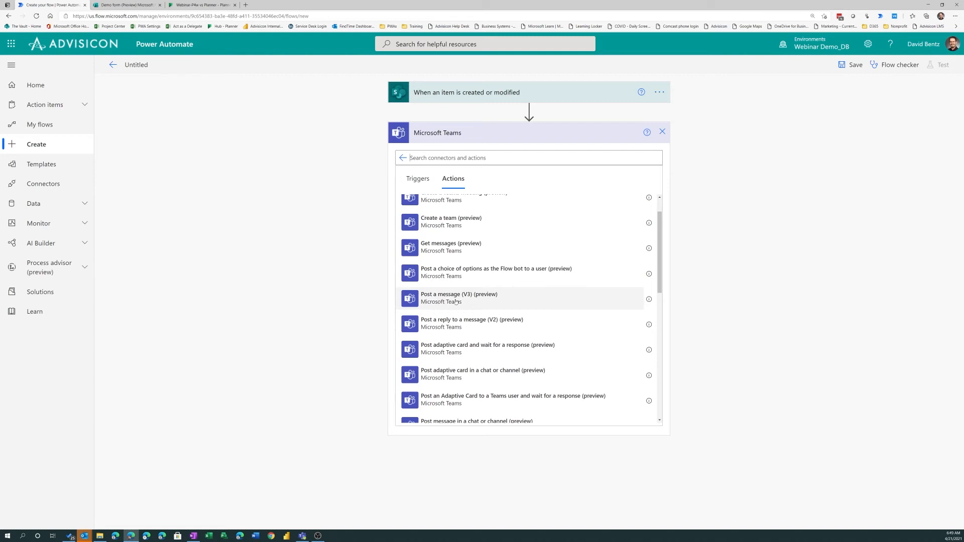
{"action": "left_click", "coordinate": [450, 300]}
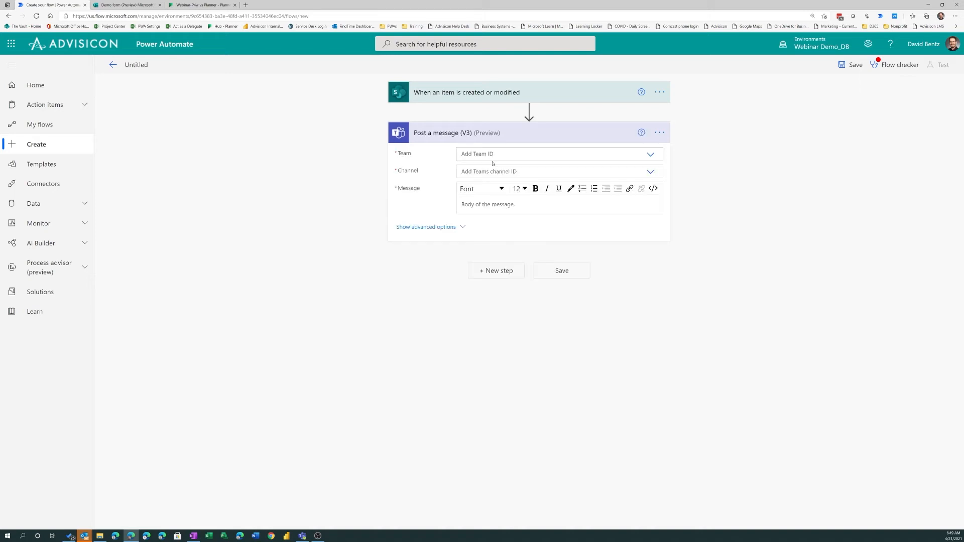
Set the message's team to Webinar Demo_DB and its channel to Automate Projects with Power Automate
{"action": "left_click", "coordinate": [651, 155]}
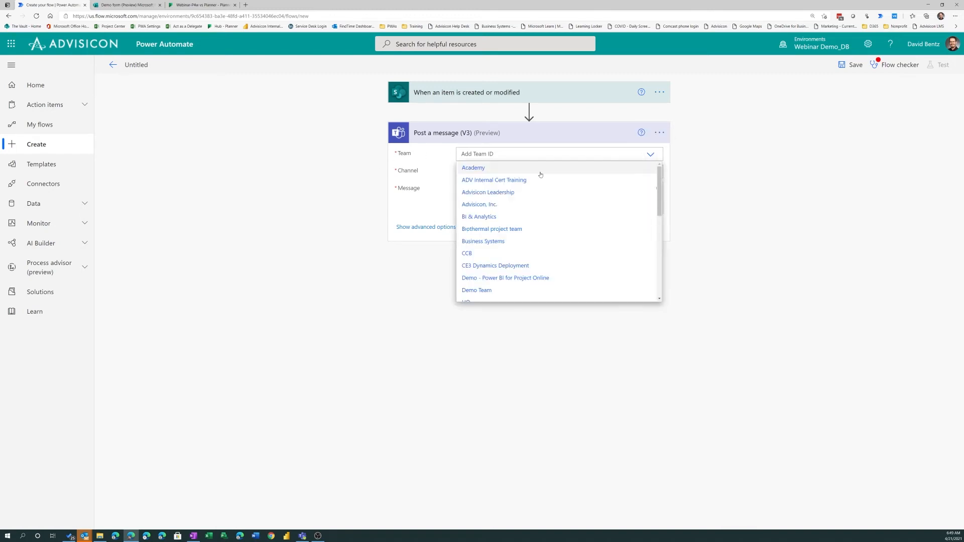
{"action": "scroll", "coordinate": [555, 195], "scroll_direction": "down", "scroll_amount": 5}
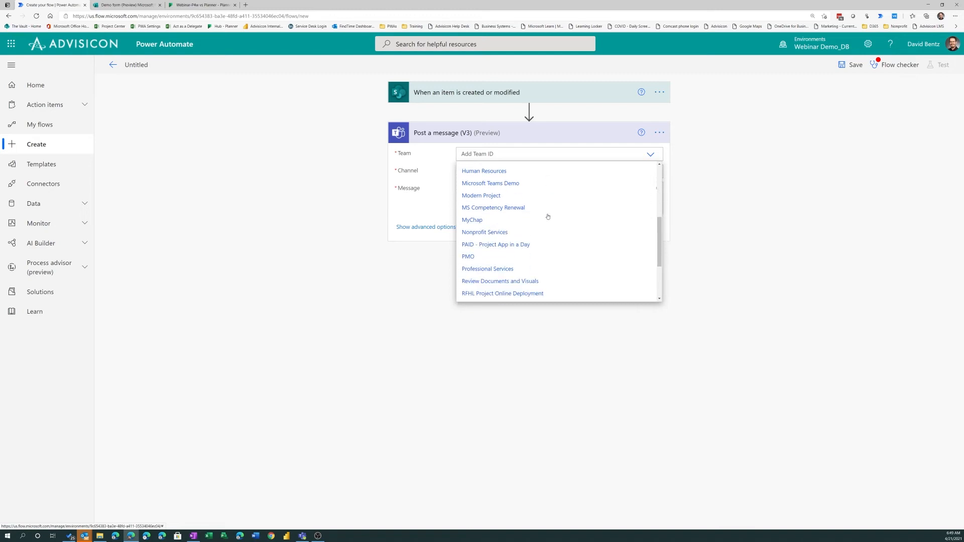
{"action": "left_click", "coordinate": [492, 260]}
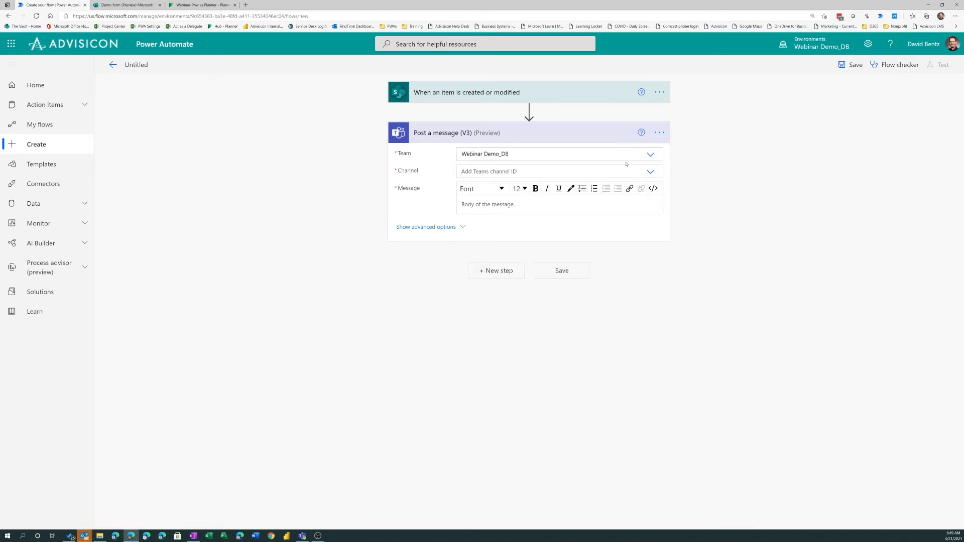
{"action": "left_click", "coordinate": [650, 172]}
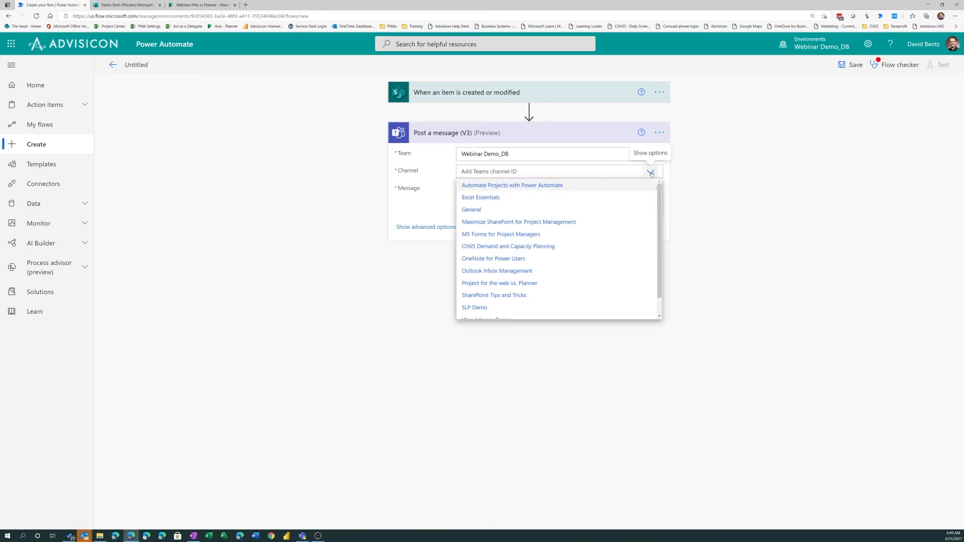
{"action": "left_click", "coordinate": [497, 185]}
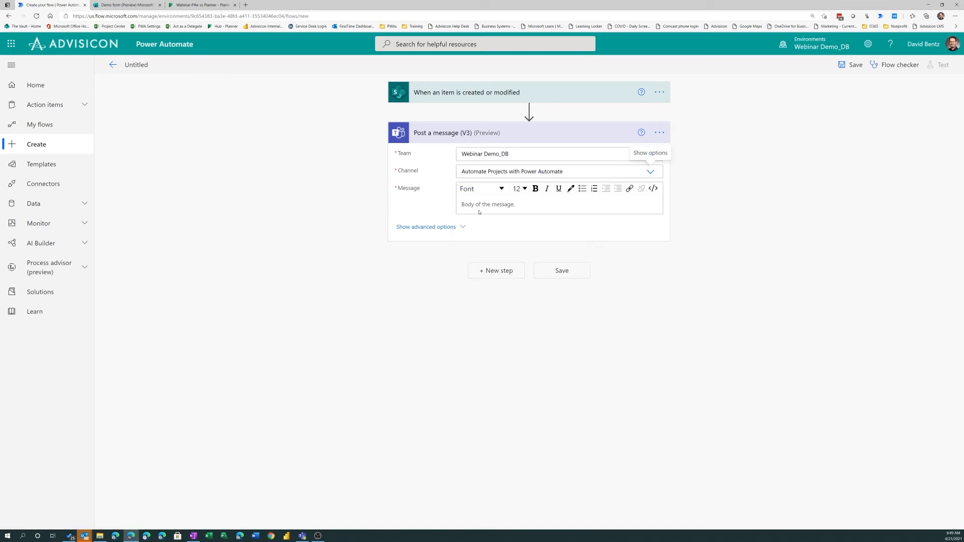
Examine the dynamic content from the SharePoint trigger that is available for the Teams message body
{"action": "left_click", "coordinate": [468, 206]}
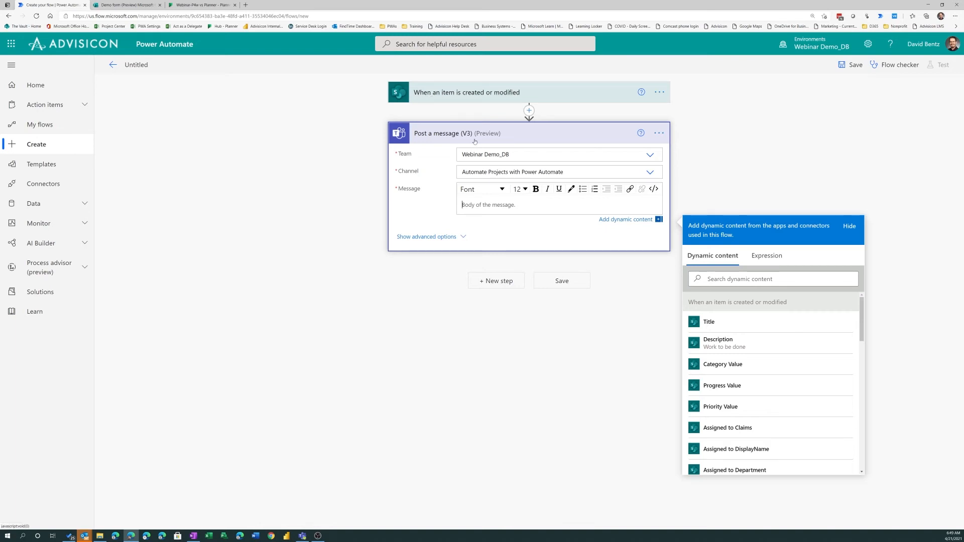
{"action": "scroll", "coordinate": [745, 326], "scroll_direction": "down", "scroll_amount": 1}
{"action": "scroll", "coordinate": [745, 332], "scroll_direction": "down", "scroll_amount": 2}
{"action": "scroll", "coordinate": [757, 345], "scroll_direction": "down", "scroll_amount": 4}
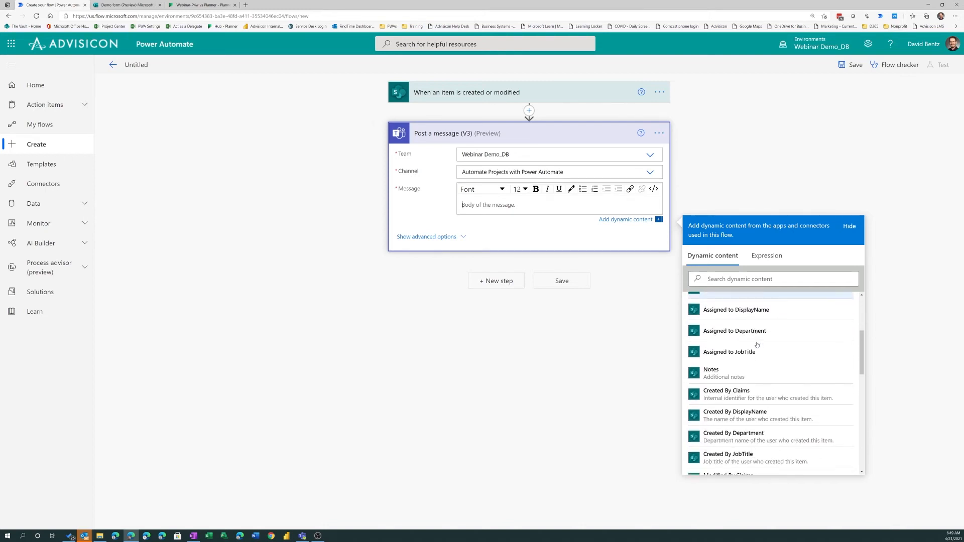
{"action": "scroll", "coordinate": [773, 354], "scroll_direction": "down", "scroll_amount": 5}
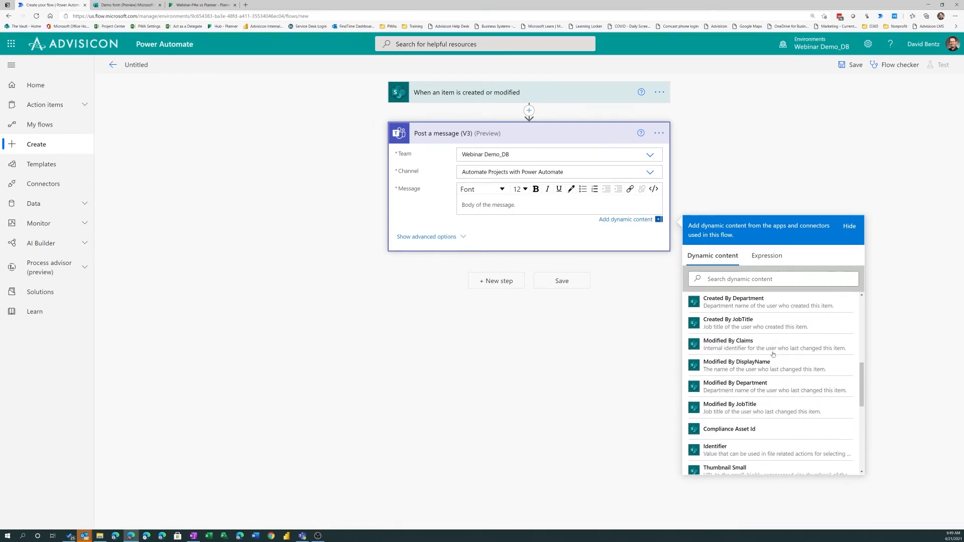
{"action": "scroll", "coordinate": [772, 355], "scroll_direction": "down", "scroll_amount": 4}
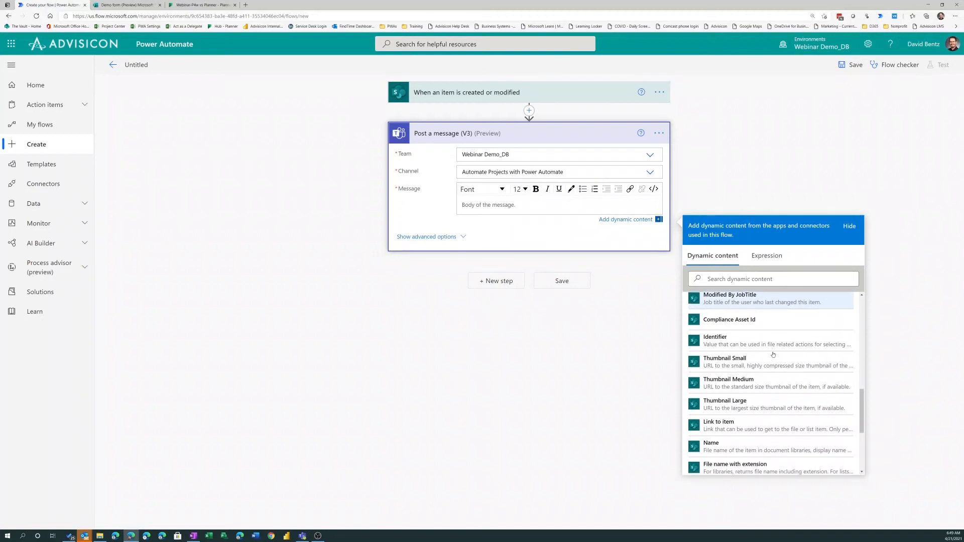
{"action": "scroll", "coordinate": [772, 354], "scroll_direction": "down", "scroll_amount": 4}
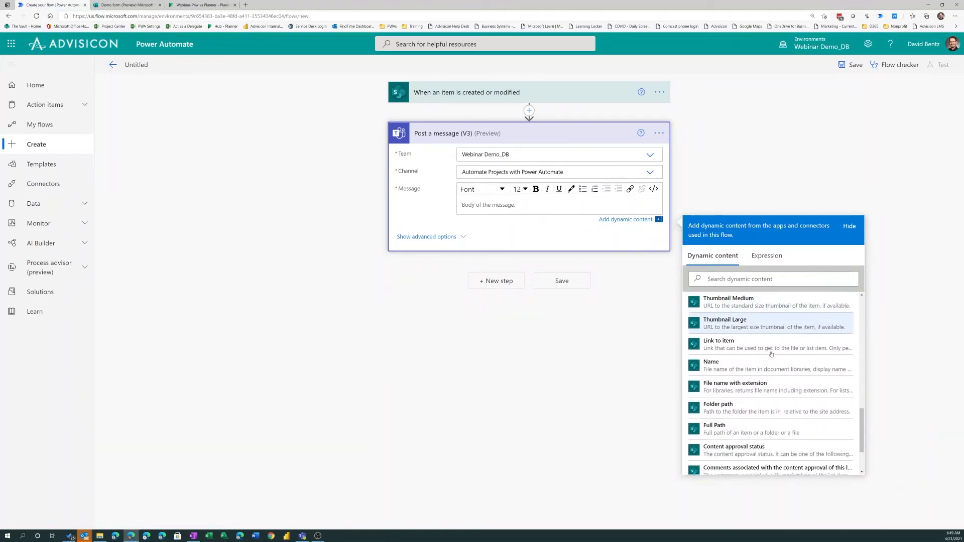
{"action": "scroll", "coordinate": [772, 354], "scroll_direction": "up", "scroll_amount": 15}
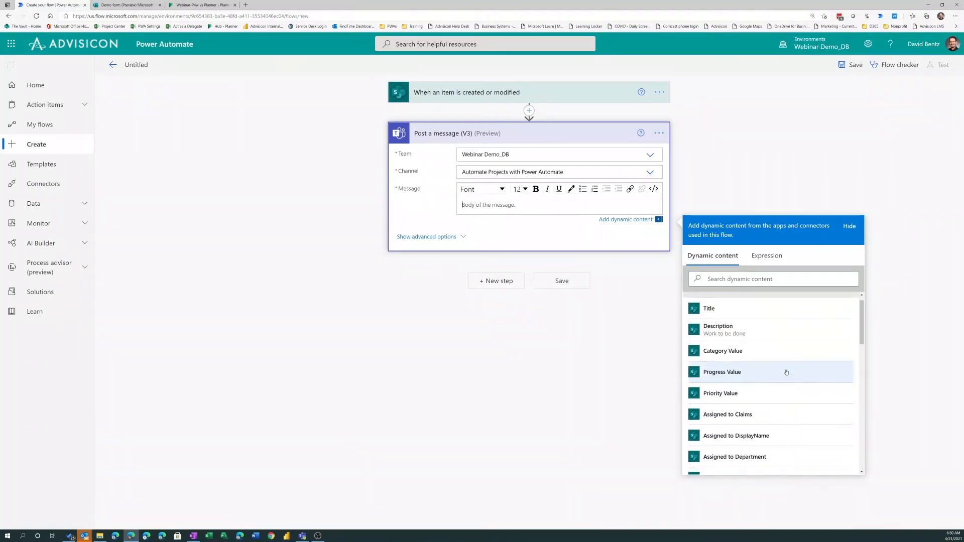
{"action": "scroll", "coordinate": [787, 372], "scroll_direction": "up", "scroll_amount": 1}
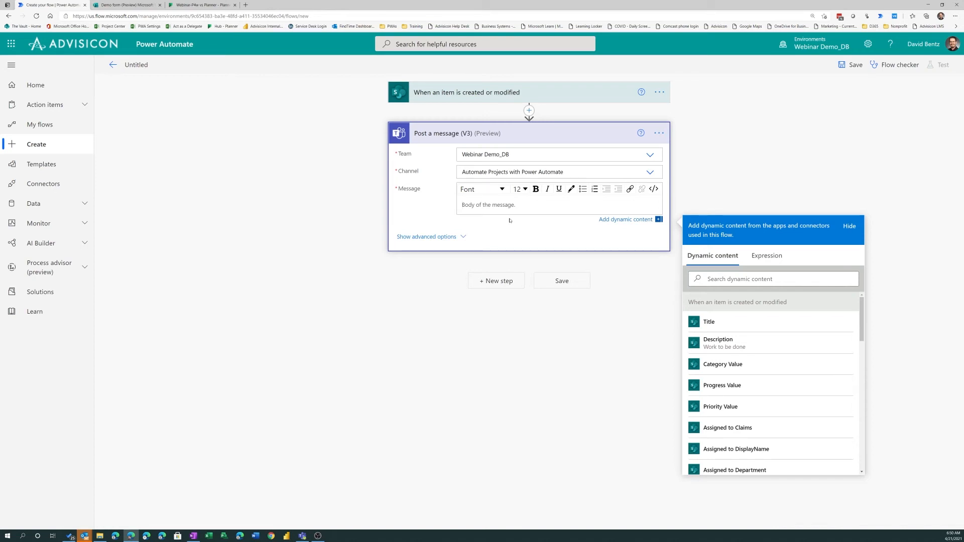
Start the Teams message body with the line "A new item was added to the List"
{"action": "type", "text": "A new item was added to the List"}
{"action": "key", "text": "Return"}
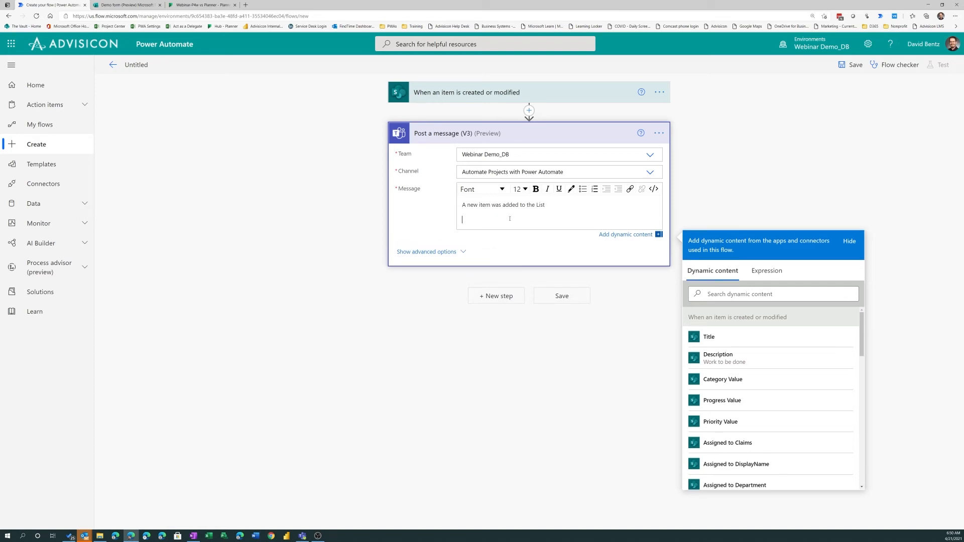
Add a "Title:" label to the message body with the dynamic Title value beneath it
{"action": "type", "text": "Title:"}
{"action": "key", "text": "Return"}
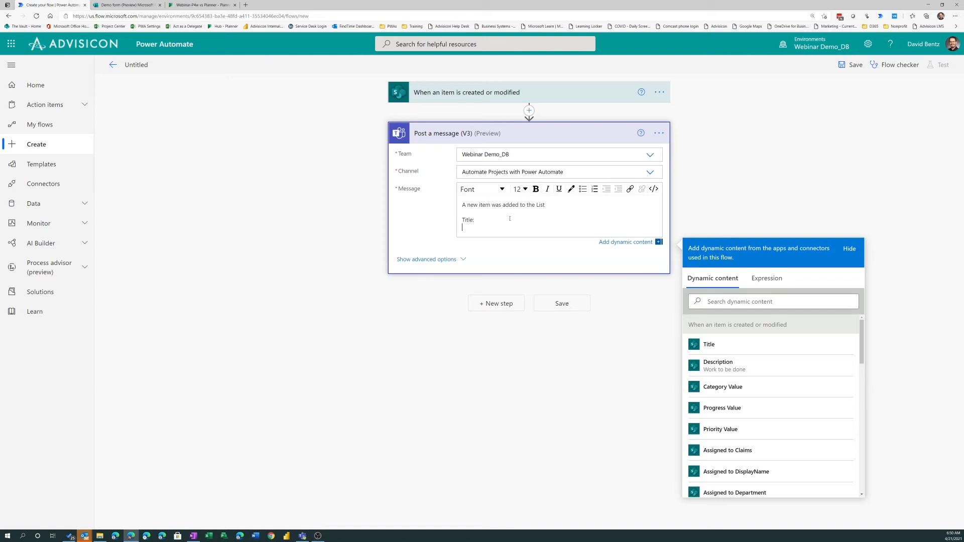
{"action": "left_click", "coordinate": [709, 346]}
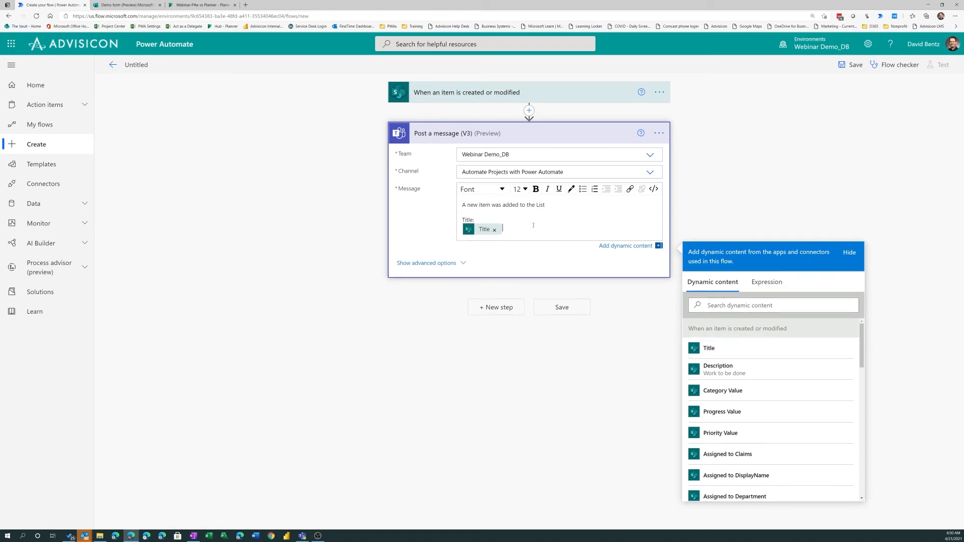
Add a "Description:" label to the message body with the dynamic Description value beneath it
{"action": "key", "text": "Return"}
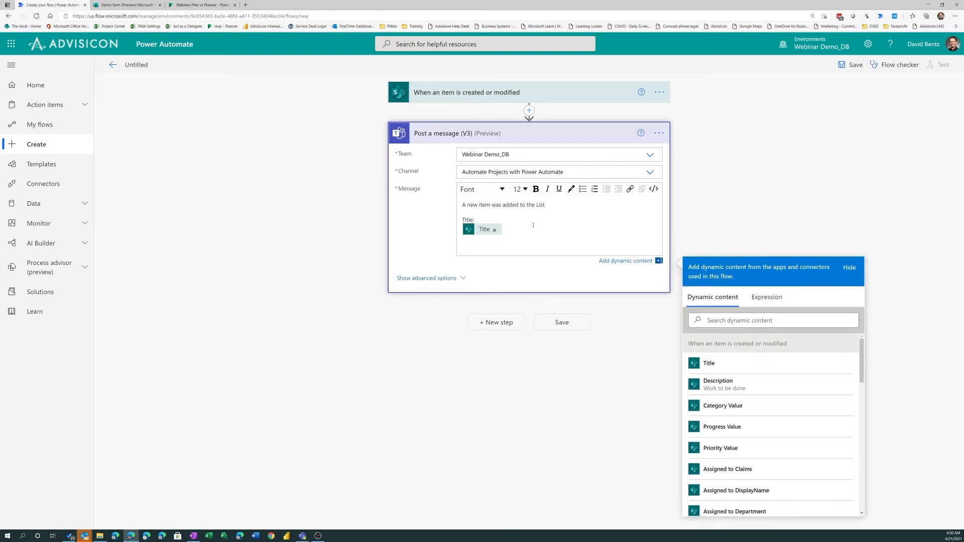
{"action": "type", "text": "Description:"}
{"action": "key", "text": "Return"}
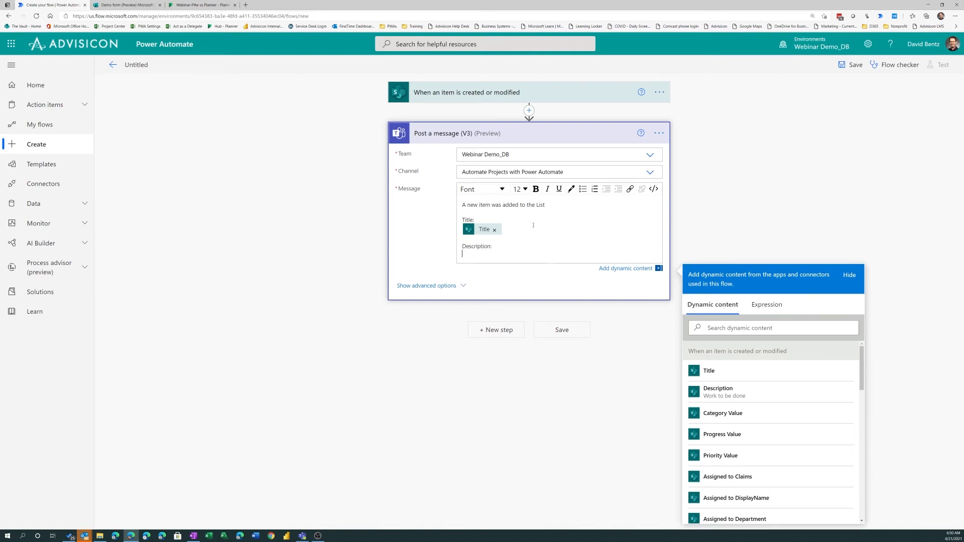
{"action": "left_click", "coordinate": [718, 392]}
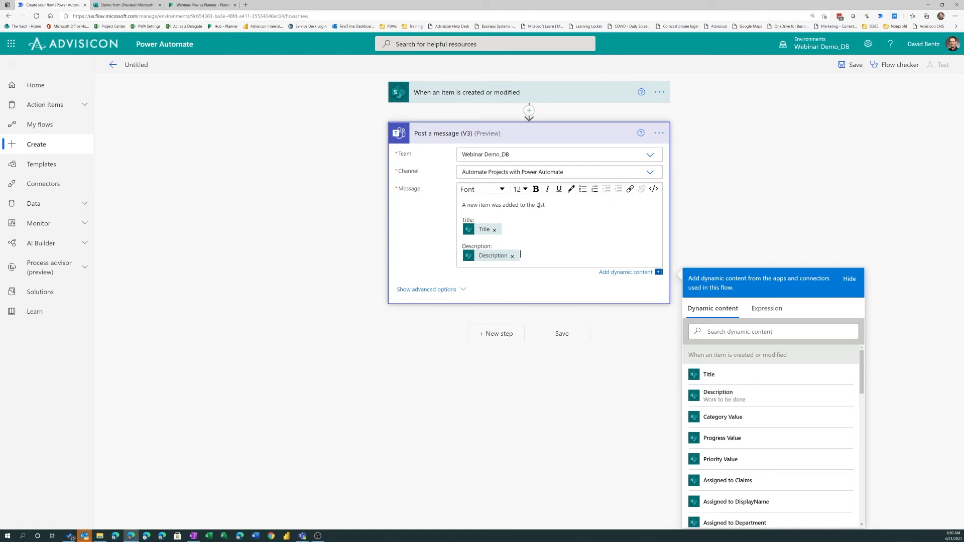
Add the dynamic Assigned to DisplayName value to the end of the message, with the label "Assigned to:" above it
{"action": "key", "text": "Return"}
{"action": "key", "text": "Return"}
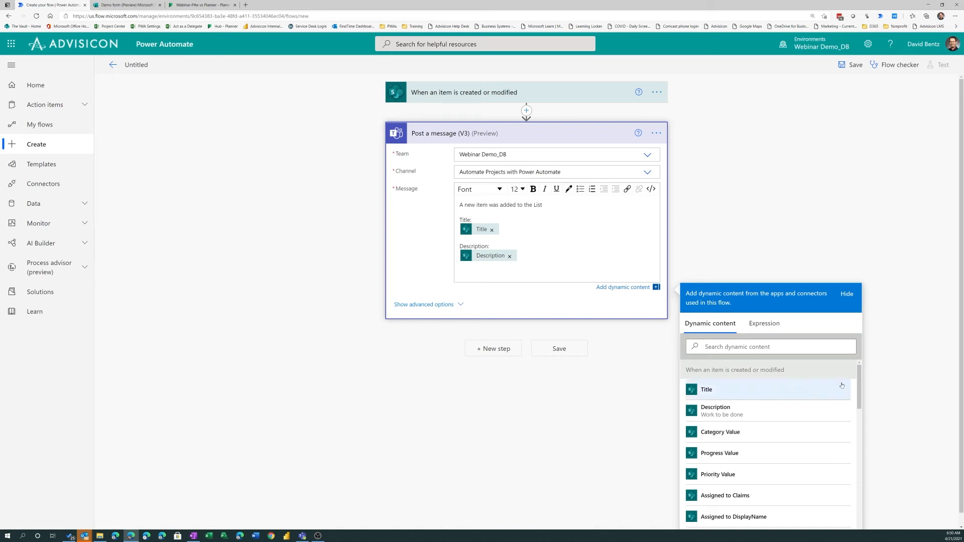
{"action": "scroll", "coordinate": [750, 408], "scroll_direction": "down", "scroll_amount": 2}
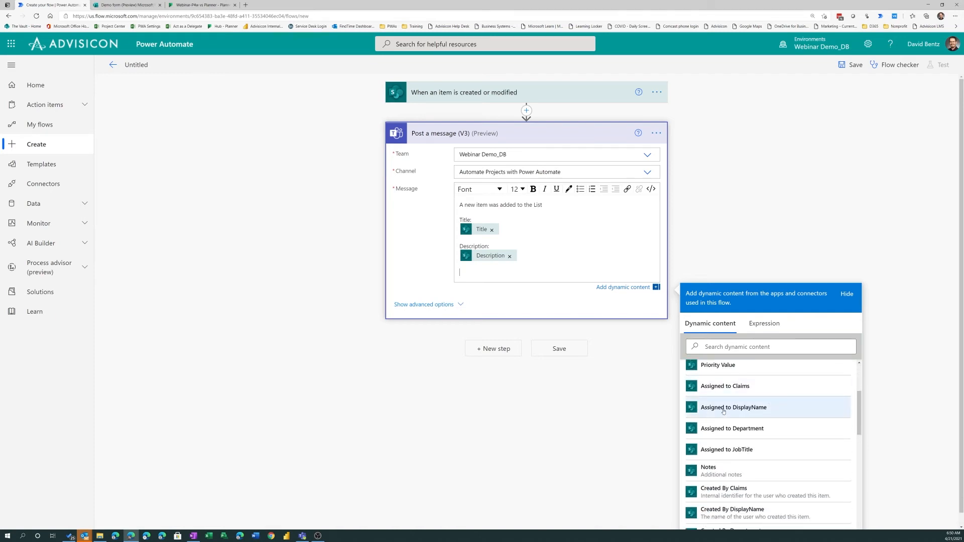
{"action": "left_click", "coordinate": [749, 407]}
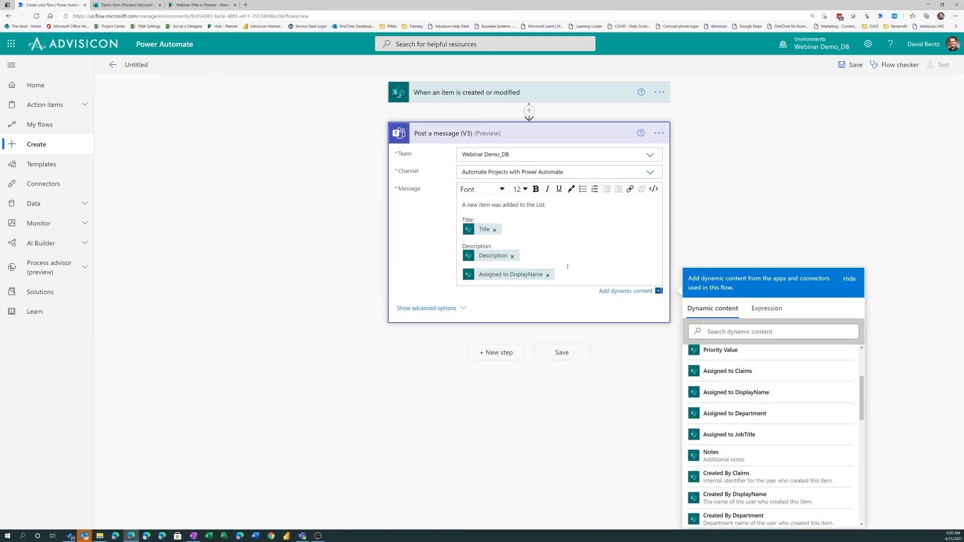
{"action": "key", "text": "Return"}
{"action": "type", "text": "Assigned to:"}
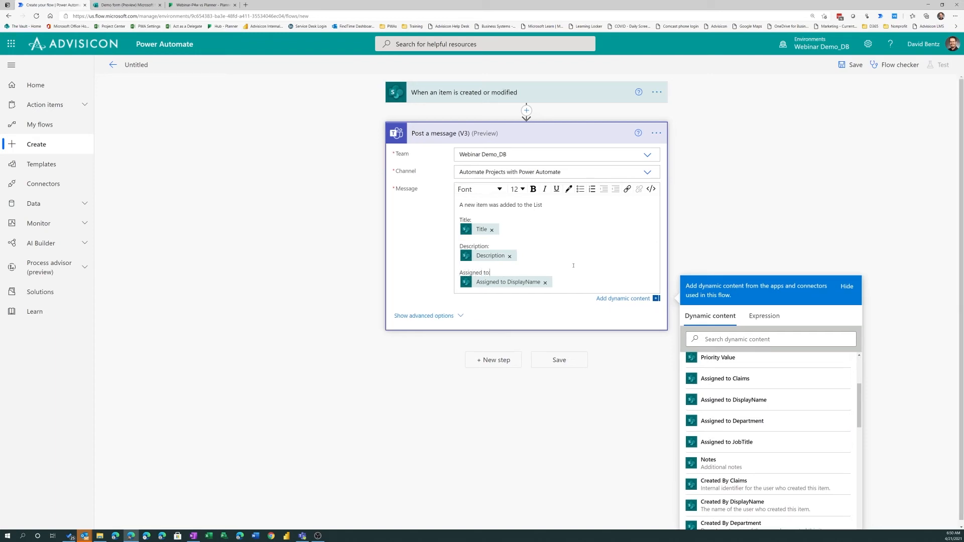
Save the flow and start a test of it with the Manually option
{"action": "left_click", "coordinate": [559, 363]}
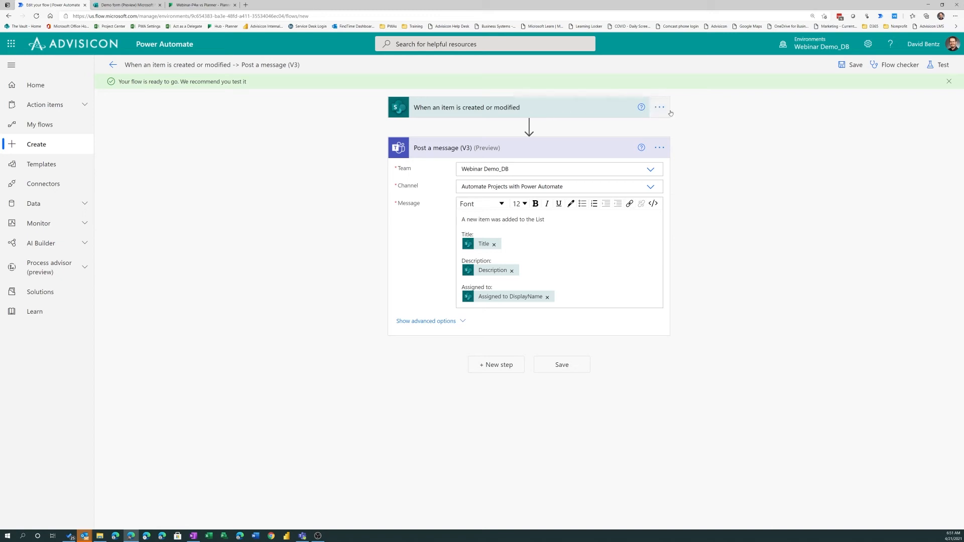
{"action": "left_click", "coordinate": [939, 66]}
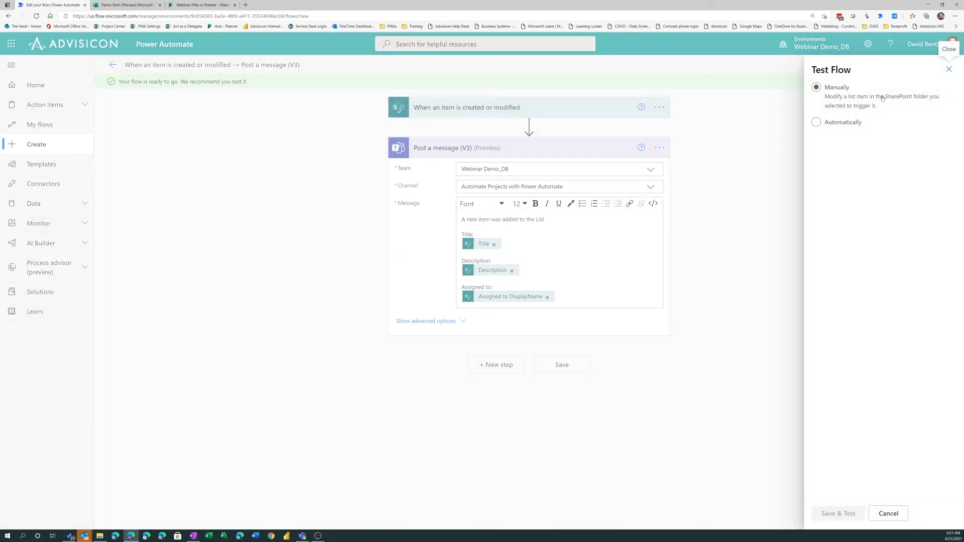
{"action": "left_click", "coordinate": [844, 123]}
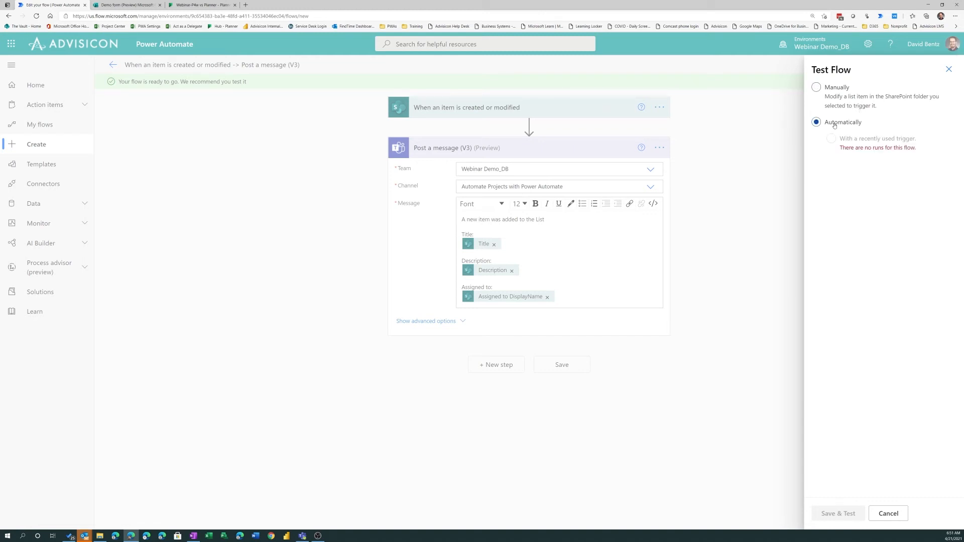
{"action": "left_click", "coordinate": [817, 89]}
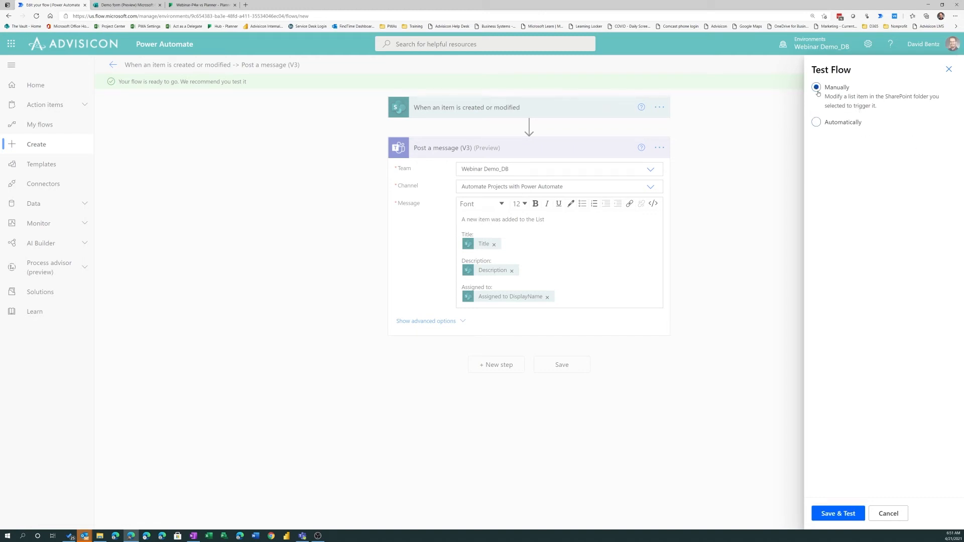
{"action": "left_click", "coordinate": [828, 517]}
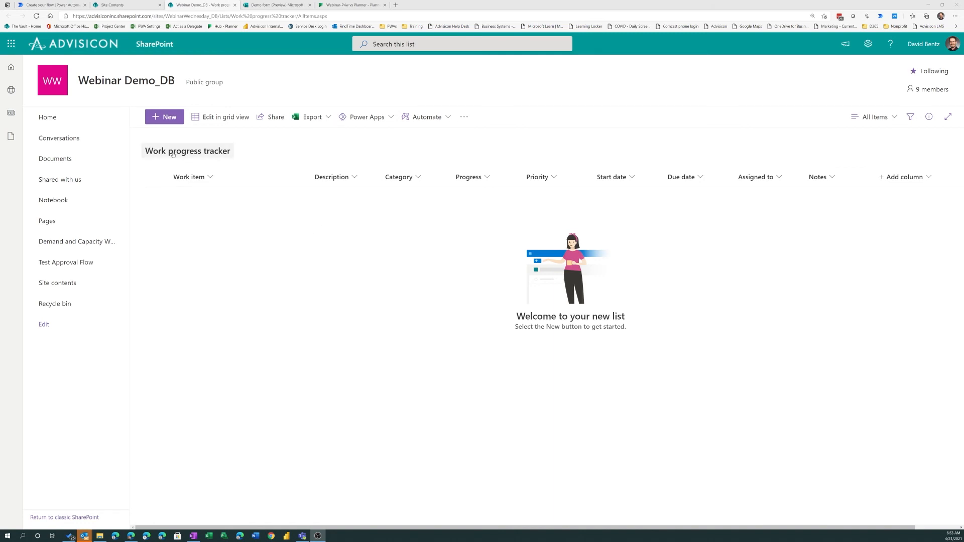
In the SharePoint Work progress tracker list, start a new item "Test work item" with the description "demoing a notification flow"
{"action": "left_click", "coordinate": [162, 118]}
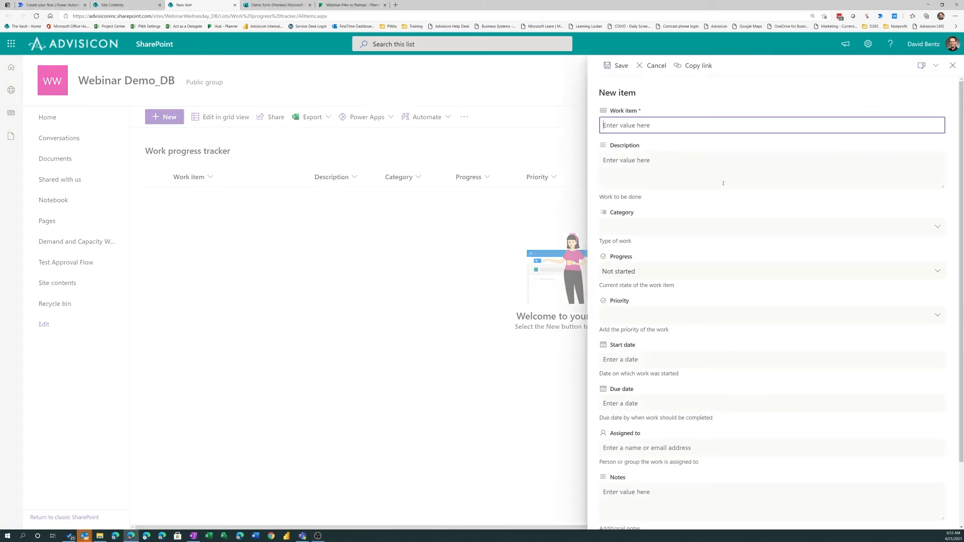
{"action": "type", "text": "Test work item"}
{"action": "key", "text": "Tab"}
{"action": "type", "text": "te"}
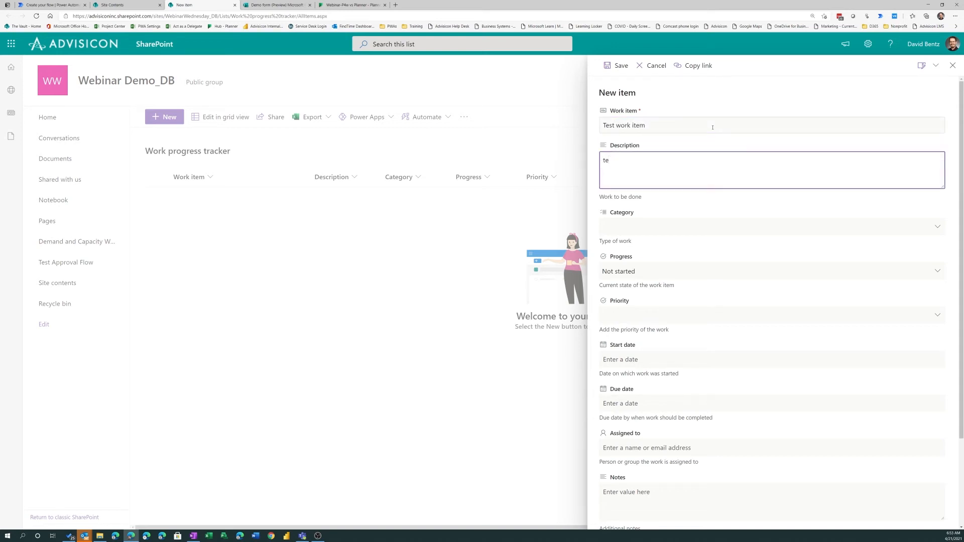
{"action": "type", "text": "emoing a notification flow"}
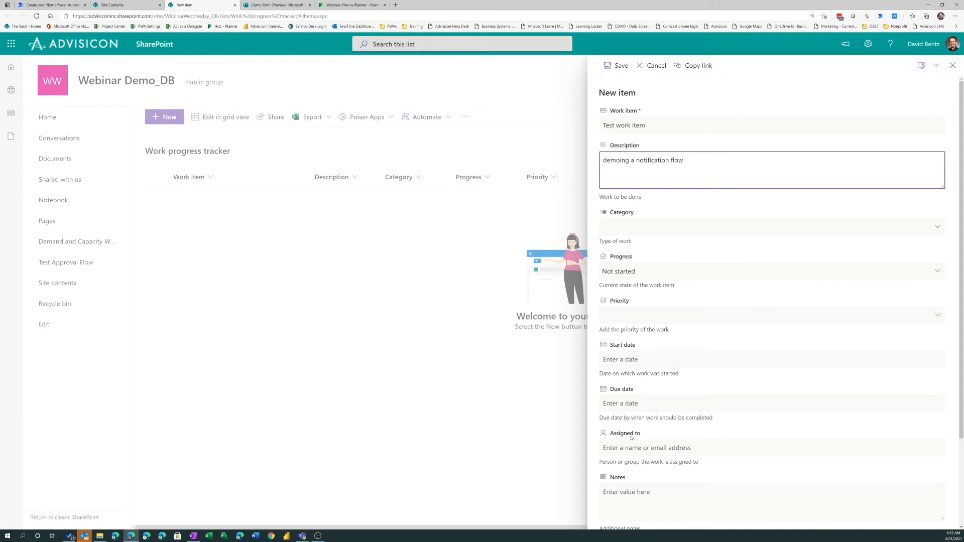
Assign the new work item to the flow owner and save it to the list
{"action": "left_click", "coordinate": [628, 451]}
{"action": "type", "text": "dav"}
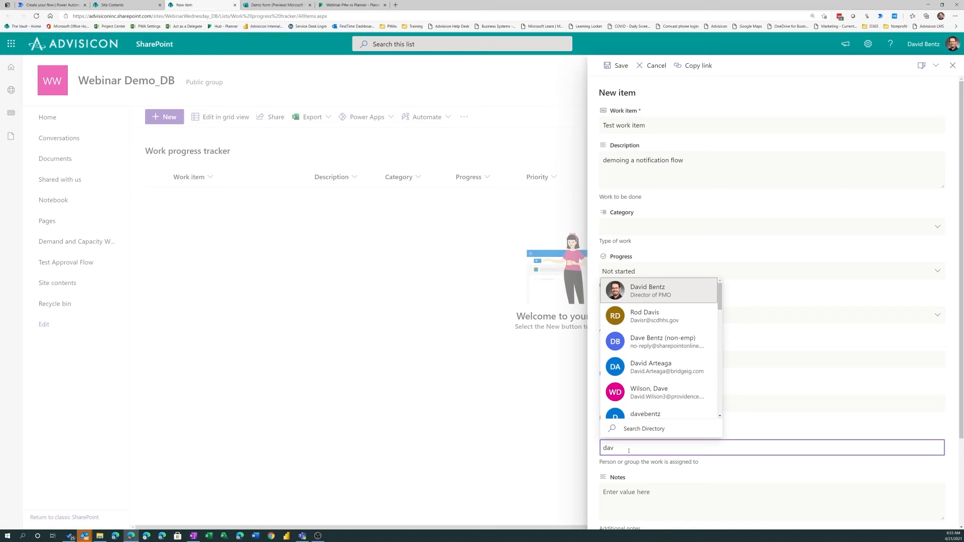
{"action": "left_click", "coordinate": [646, 296]}
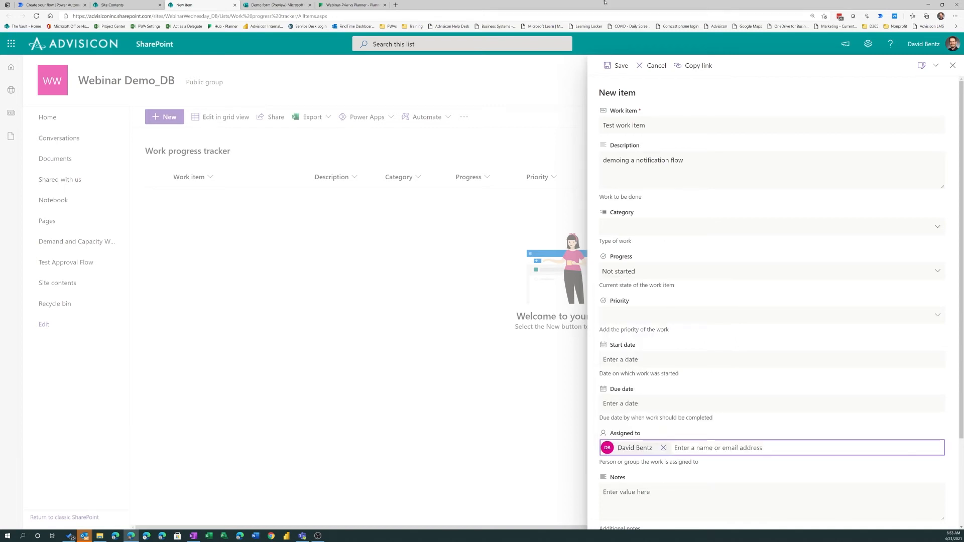
{"action": "left_click", "coordinate": [617, 65]}
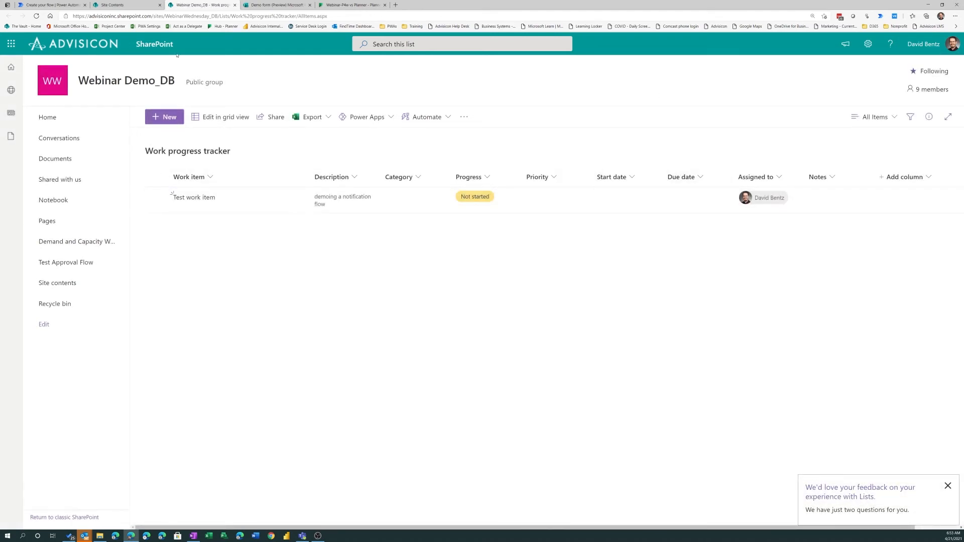
Return to Power Automate and check the flow's run history and the result of its test run
{"action": "left_click", "coordinate": [53, 5]}
{"action": "left_click", "coordinate": [334, 246]}
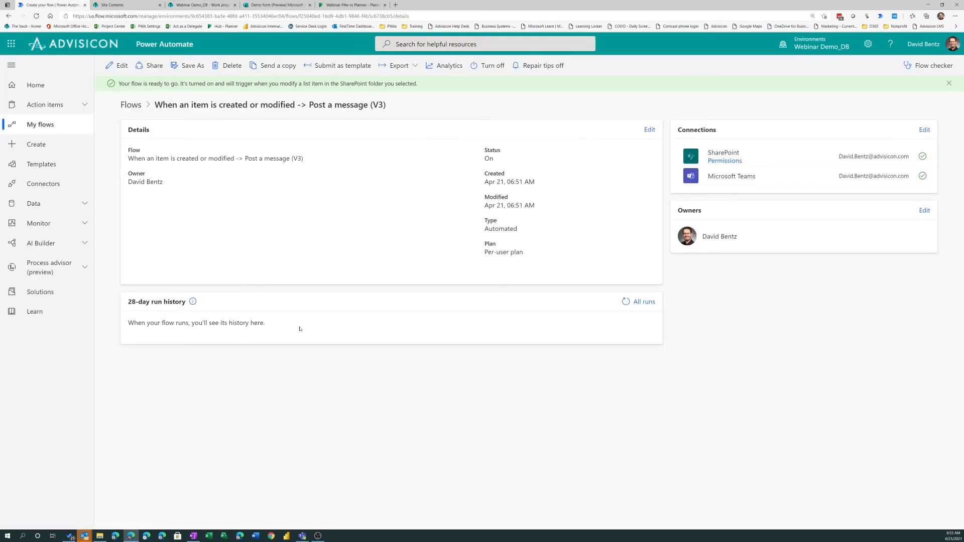
{"action": "left_click", "coordinate": [625, 301]}
{"action": "left_click", "coordinate": [118, 65]}
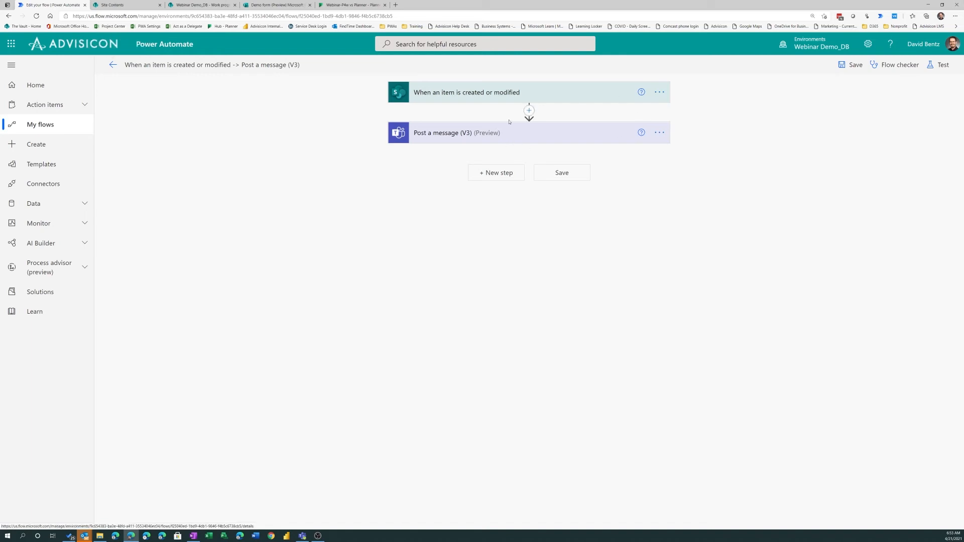
{"action": "left_click", "coordinate": [938, 65]}
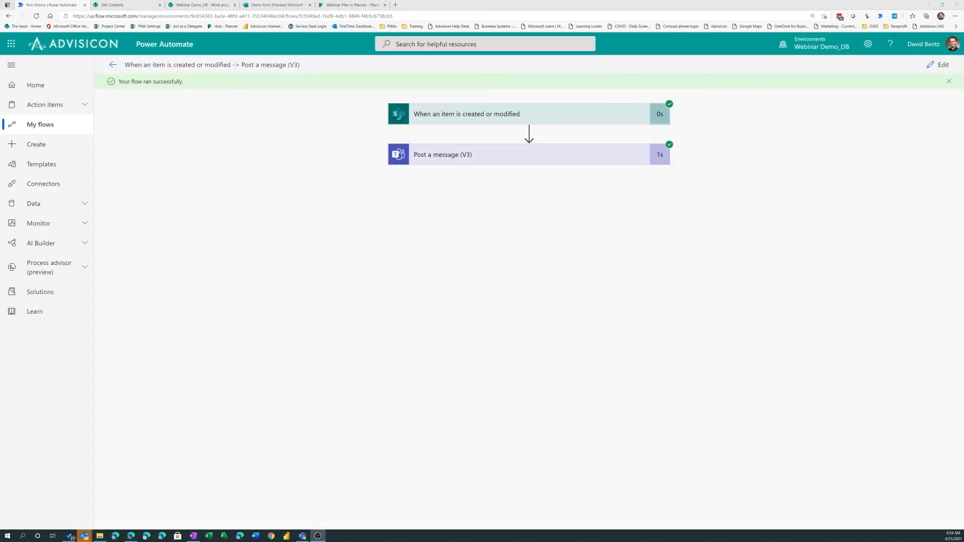
{"action": "left_click", "coordinate": [113, 66]}
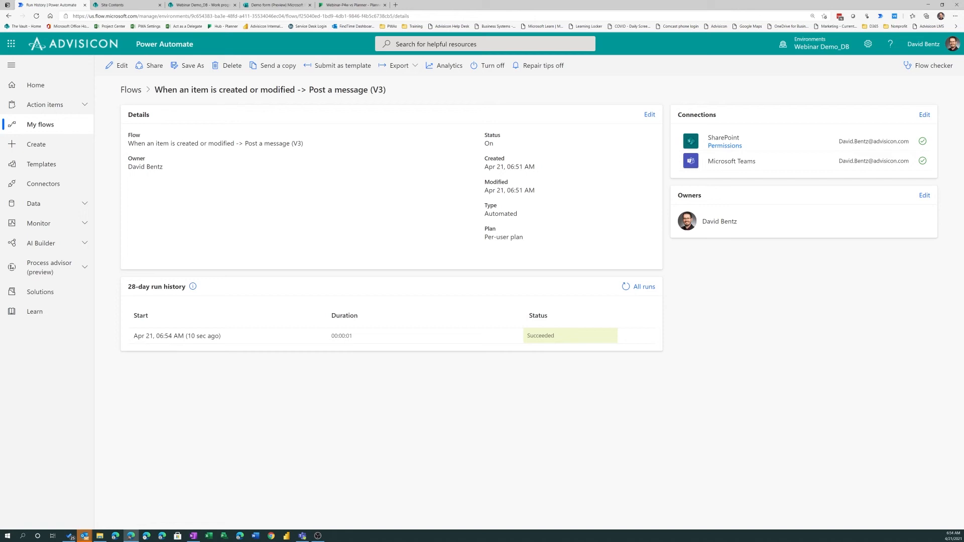
Switch to Microsoft Teams and enlarge its window to show the posts in the Automate Projects with Power Automate channel
{"action": "key", "text": "alt+Tab"}
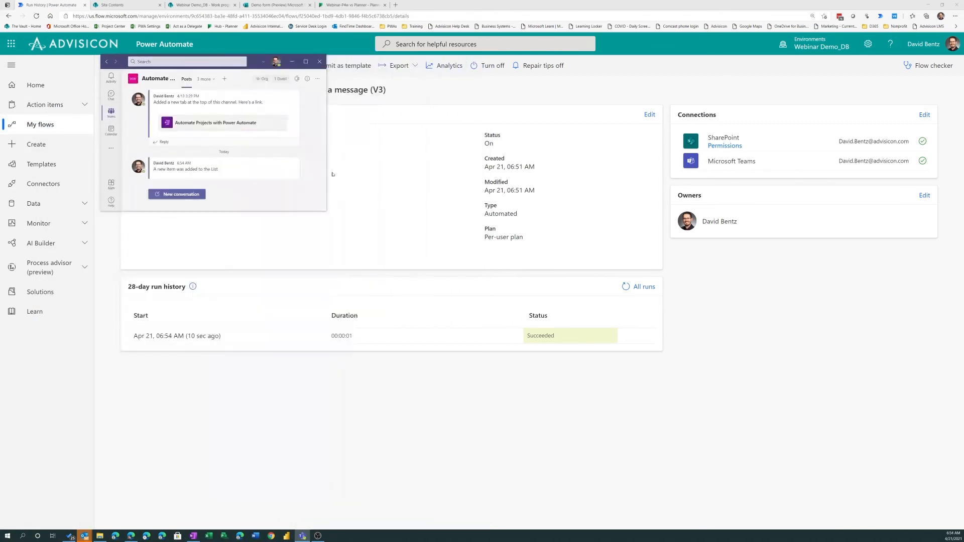
{"action": "left_click_drag", "start_coordinate": [325, 208], "coordinate": [529, 210]}
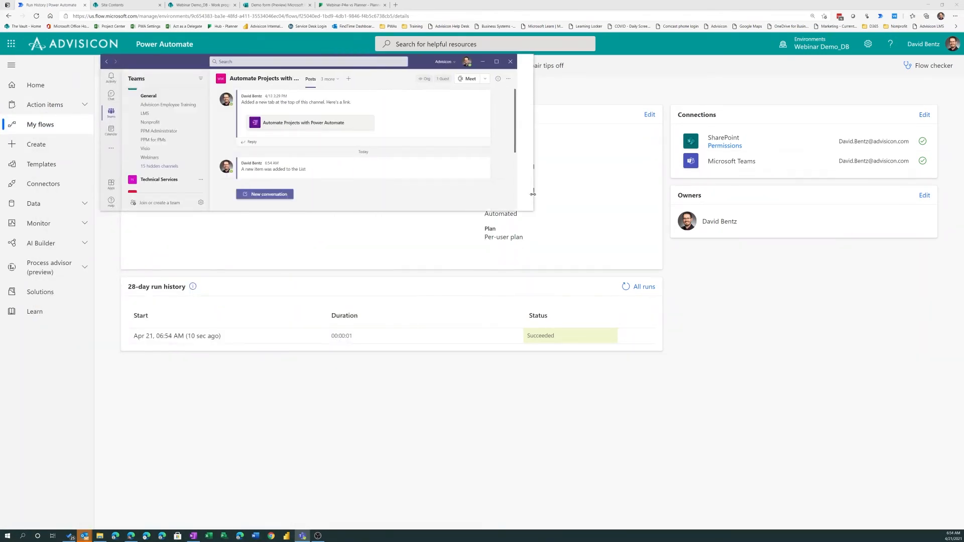
{"action": "left_click", "coordinate": [439, 216]}
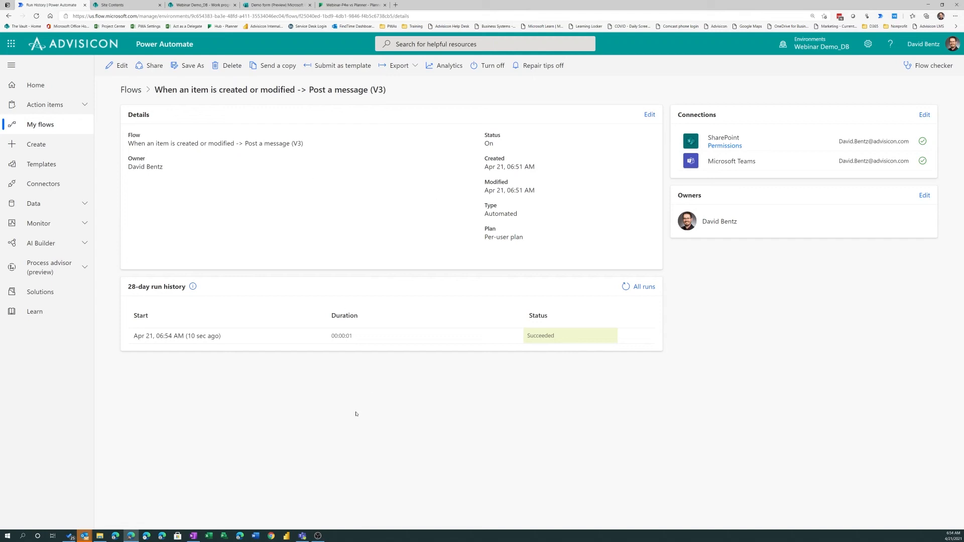
{"action": "left_click", "coordinate": [302, 536]}
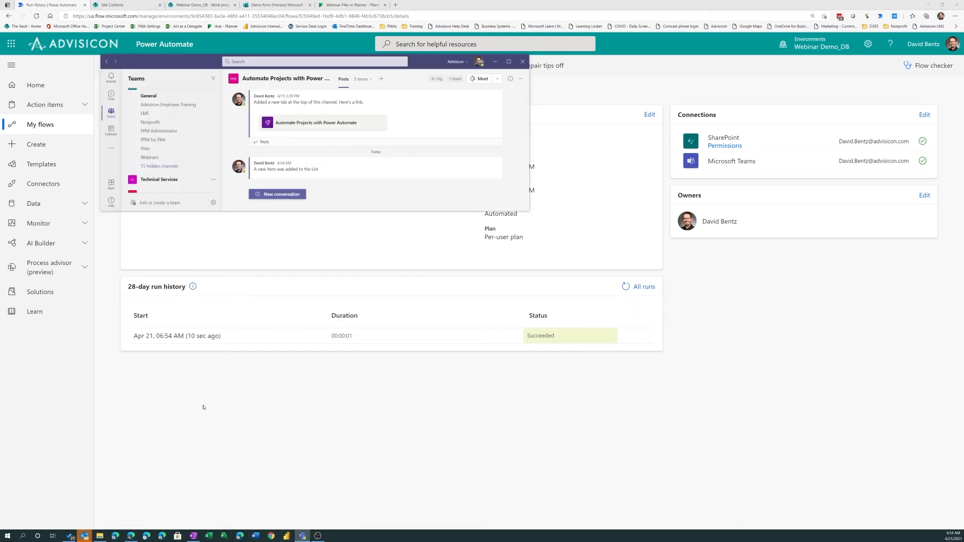
{"action": "left_click_drag", "start_coordinate": [320, 213], "coordinate": [322, 390]}
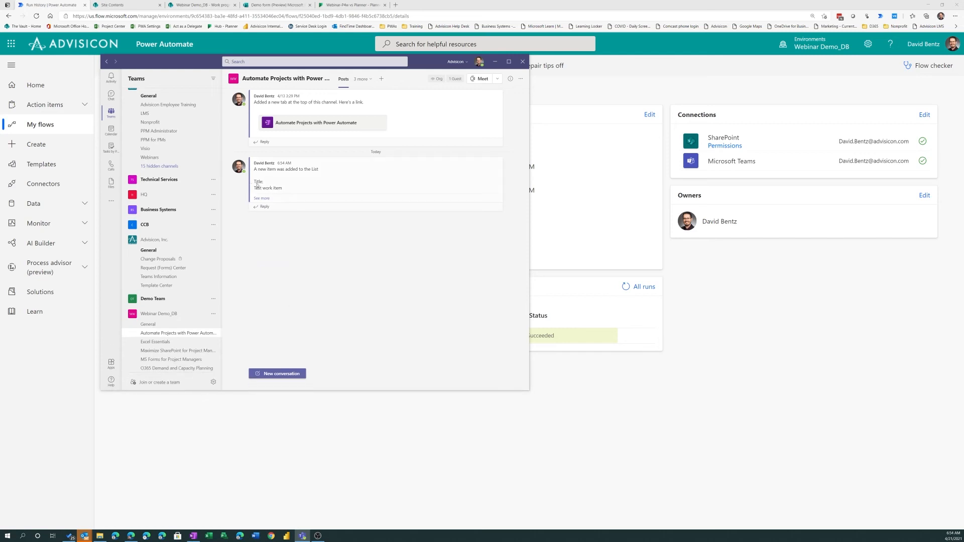
Expand the flow's posted message and check its title, description and assignee against the list item
{"action": "left_click", "coordinate": [262, 198]}
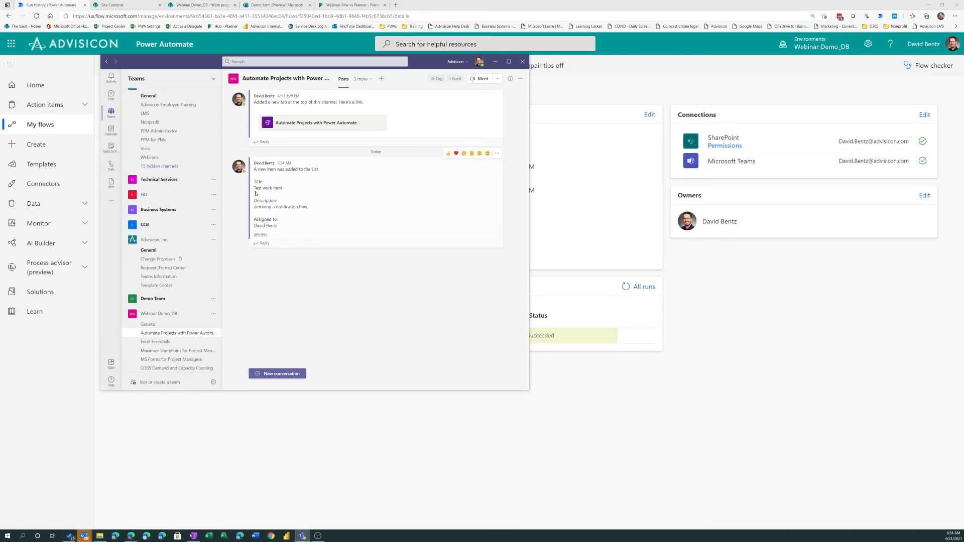
{"action": "left_click_drag", "start_coordinate": [282, 187], "coordinate": [255, 189]}
{"action": "left_click", "coordinate": [273, 208]}
{"action": "left_click_drag", "start_coordinate": [276, 227], "coordinate": [255, 227]}
{"action": "left_click_drag", "start_coordinate": [427, 63], "coordinate": [429, 63]}
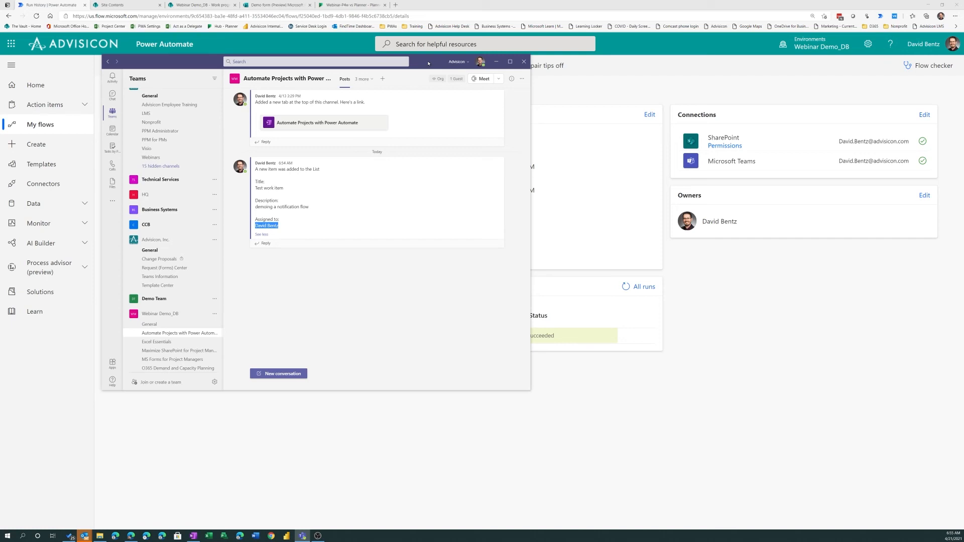
{"action": "left_click_drag", "start_coordinate": [428, 62], "coordinate": [430, 80]}
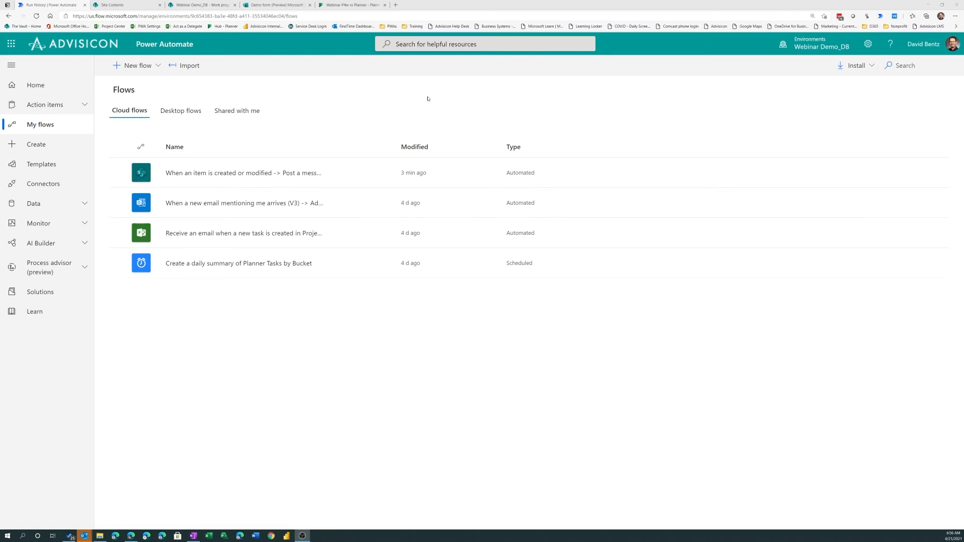
Switch to the Advisicon Dev1 environment and open its flow for adding a Planner task on approval of a form response for editing
{"action": "left_click", "coordinate": [794, 47]}
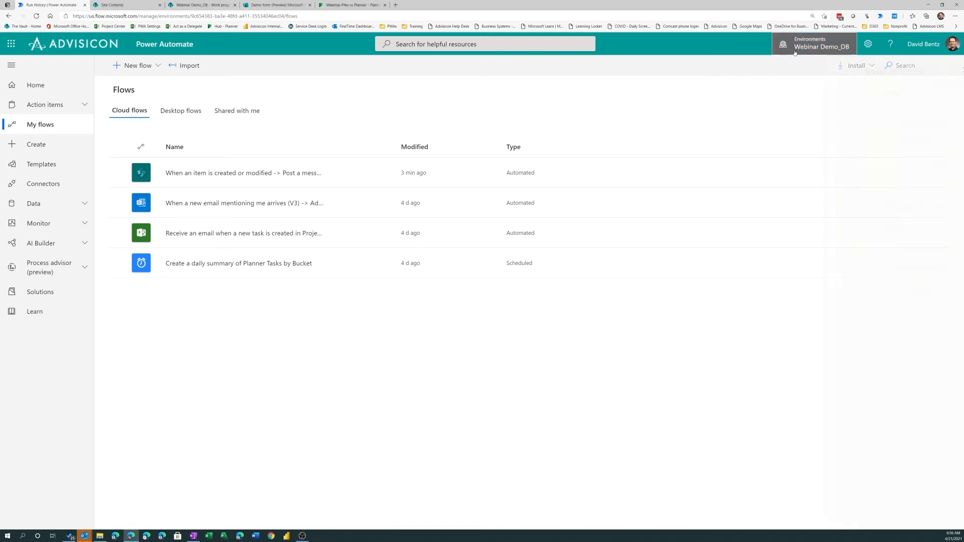
{"action": "left_click", "coordinate": [854, 143]}
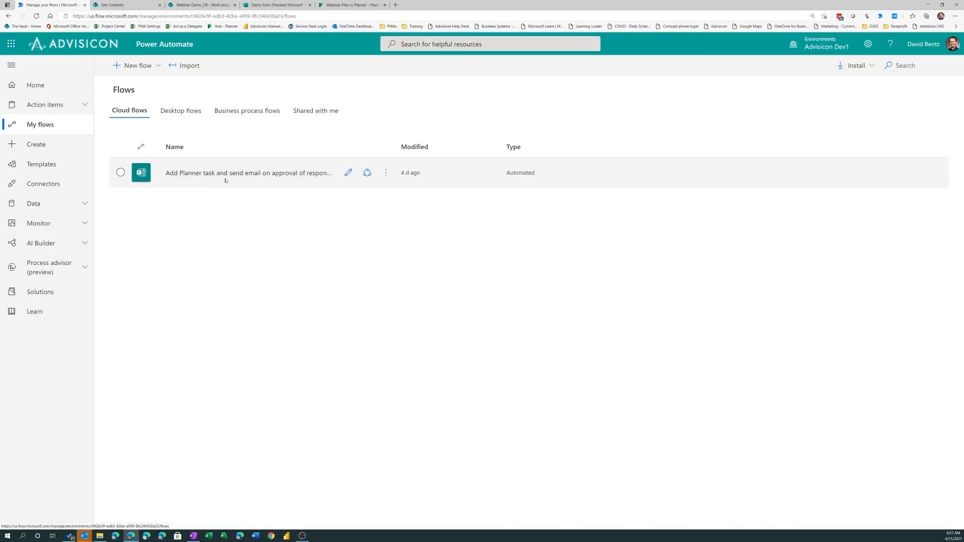
{"action": "left_click", "coordinate": [196, 175]}
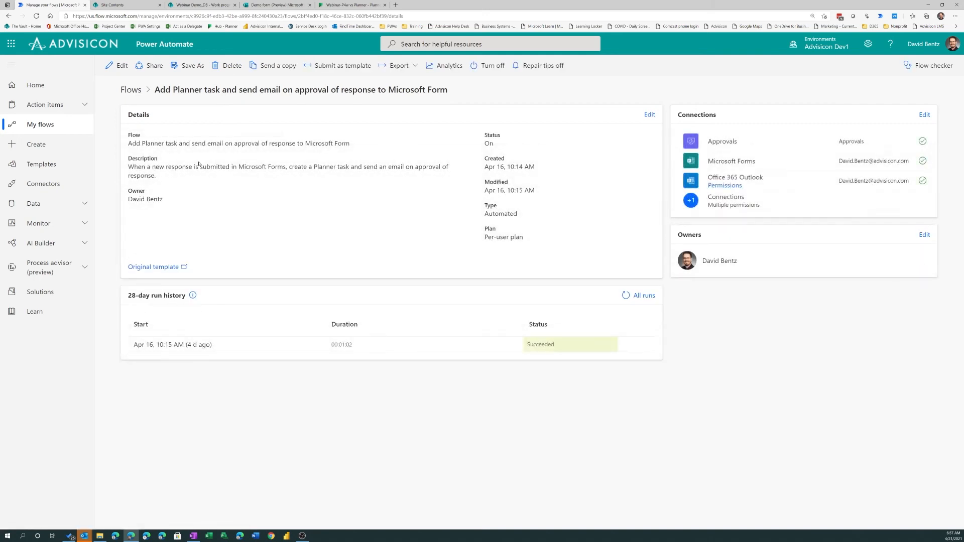
{"action": "left_click", "coordinate": [121, 66]}
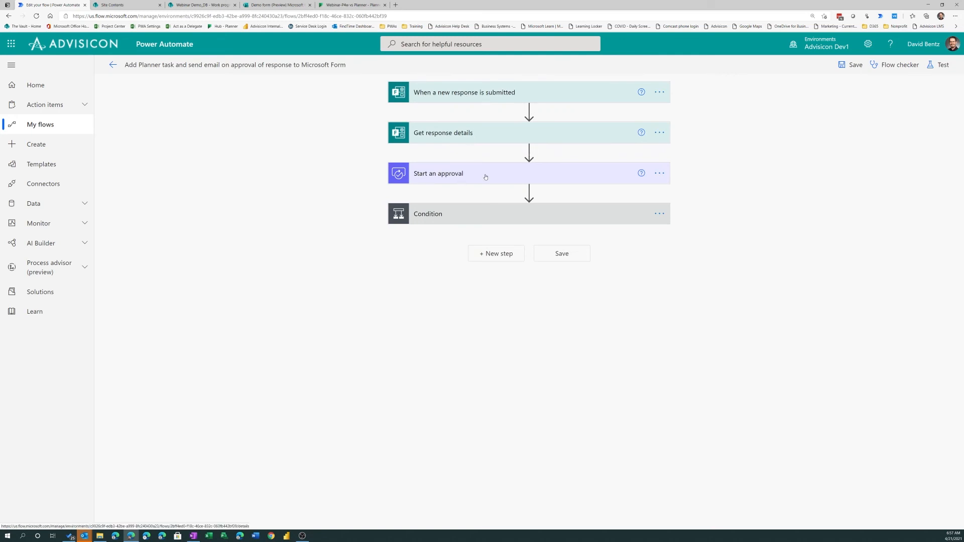
Expand the flow's condition branches, form trigger, response details and approval actions, and examine how each is configured
{"action": "left_click", "coordinate": [481, 218]}
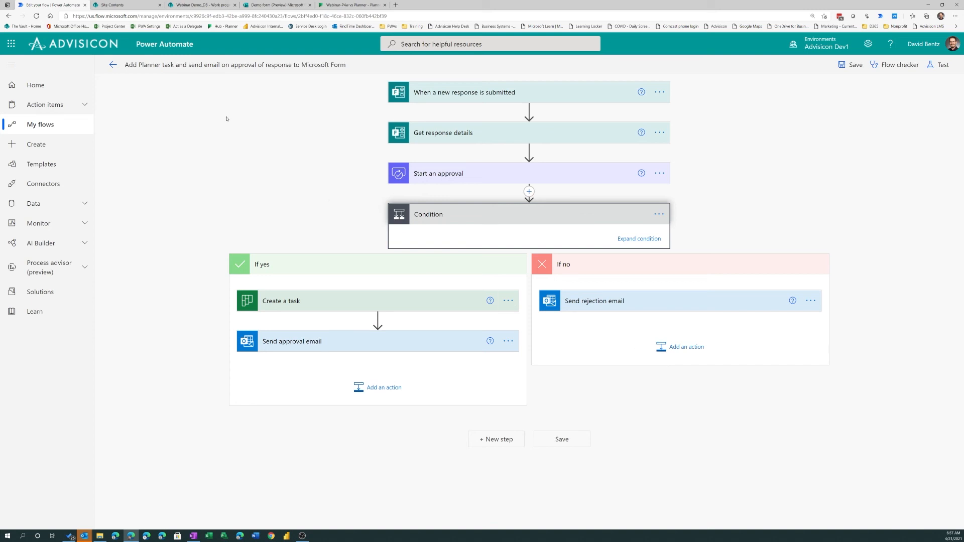
{"action": "left_click", "coordinate": [472, 93]}
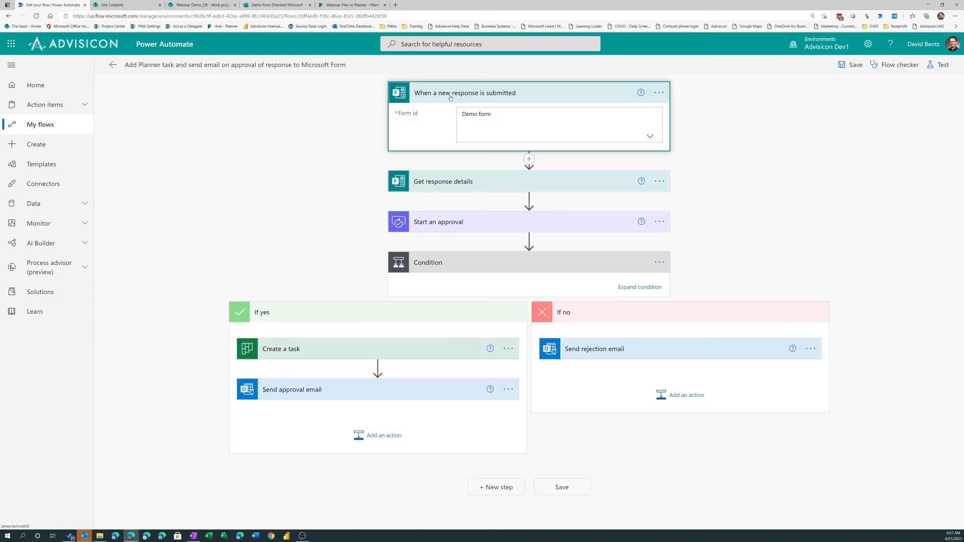
{"action": "left_click", "coordinate": [477, 181]}
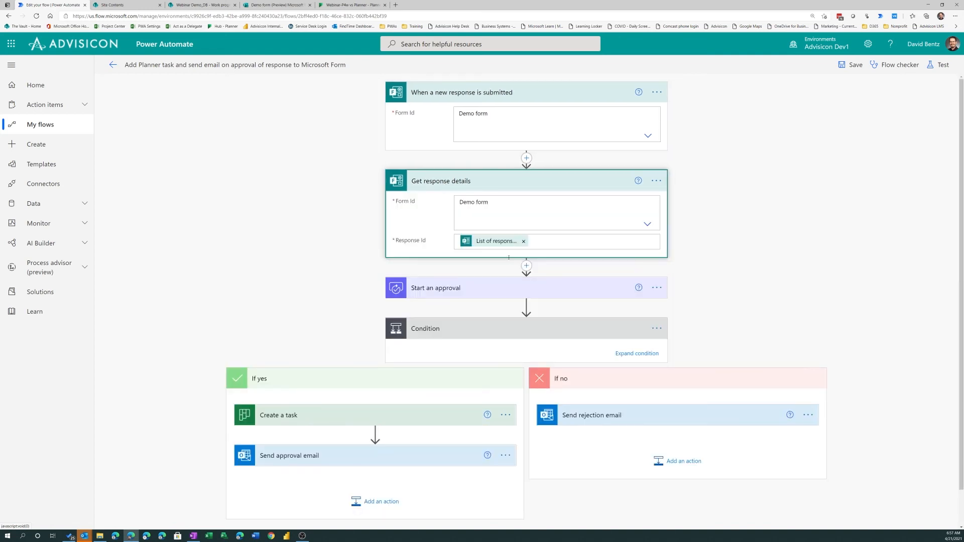
{"action": "left_click", "coordinate": [458, 288]}
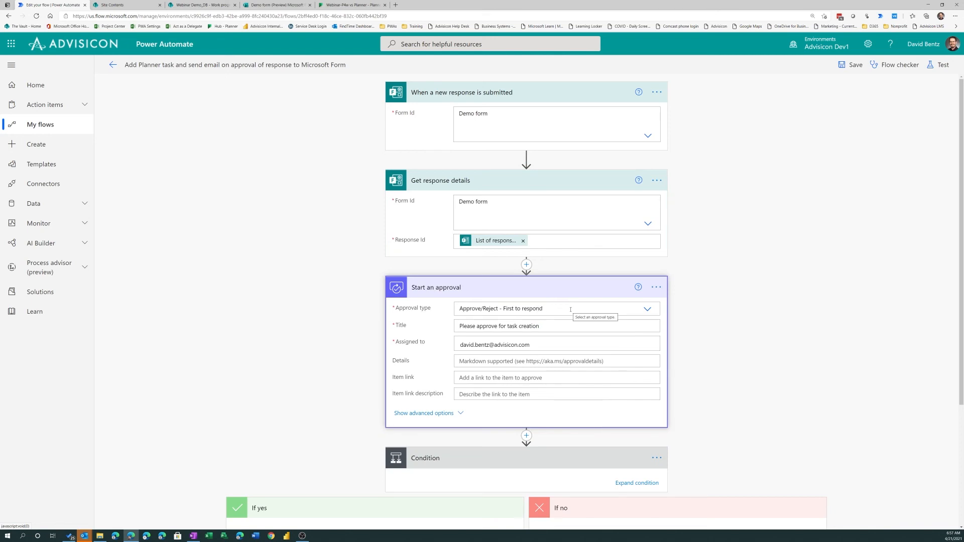
{"action": "scroll", "coordinate": [495, 237], "scroll_direction": "down", "scroll_amount": 2}
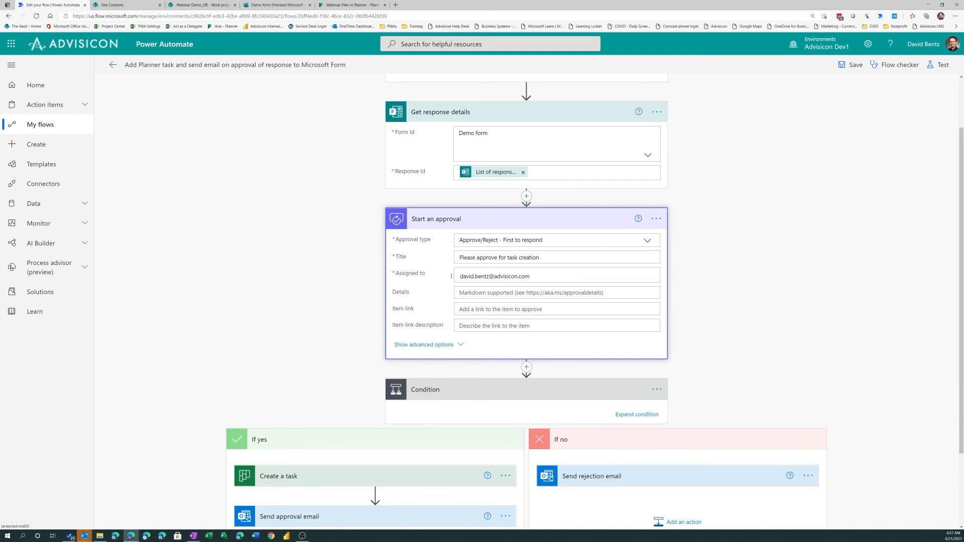
{"action": "scroll", "coordinate": [474, 294], "scroll_direction": "down", "scroll_amount": 2}
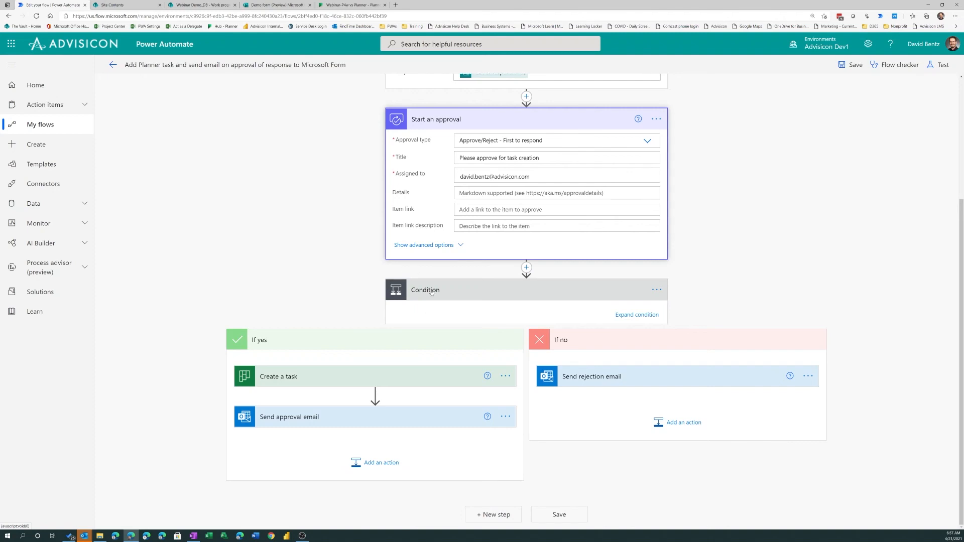
Expand the task creation and approval email actions in the condition's yes branch and review their settings
{"action": "left_click", "coordinate": [431, 291]}
{"action": "left_click", "coordinate": [448, 456]}
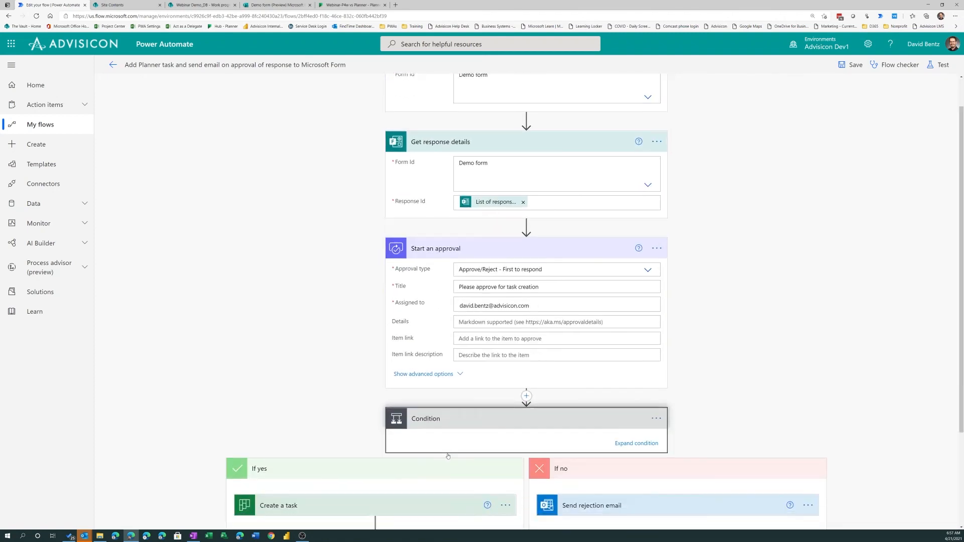
{"action": "scroll", "coordinate": [448, 456], "scroll_direction": "down", "scroll_amount": 3}
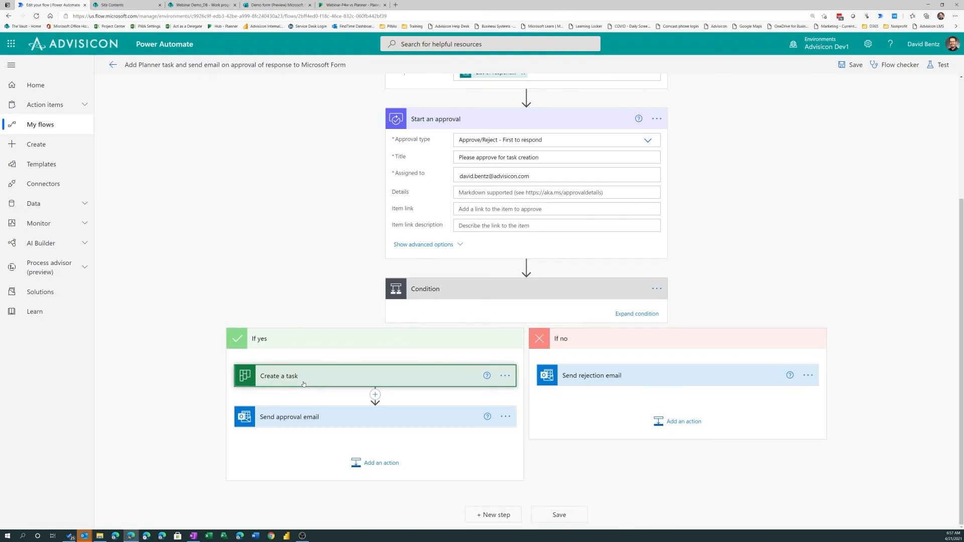
{"action": "left_click", "coordinate": [324, 385]}
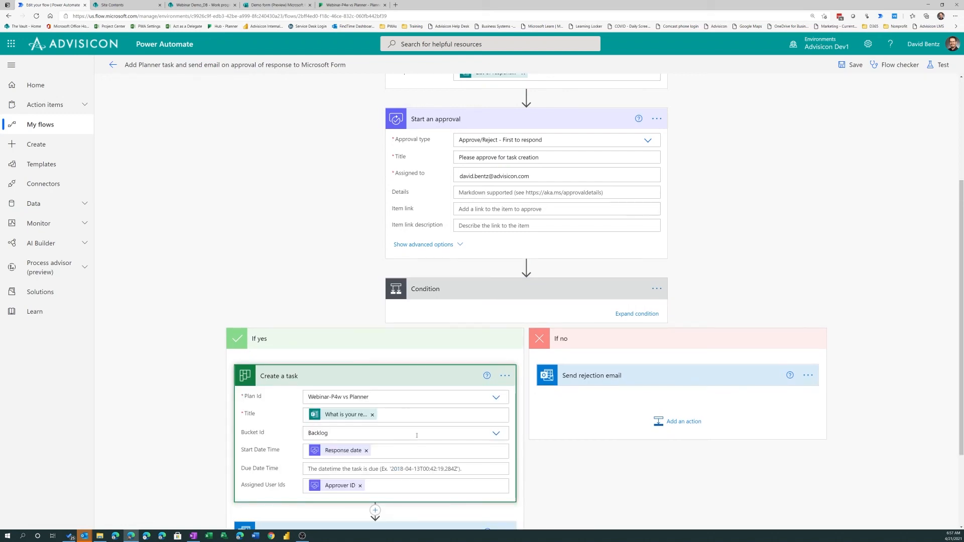
{"action": "scroll", "coordinate": [417, 435], "scroll_direction": "down", "scroll_amount": 3}
{"action": "left_click", "coordinate": [381, 422]}
{"action": "scroll", "coordinate": [361, 402], "scroll_direction": "down", "scroll_amount": 3}
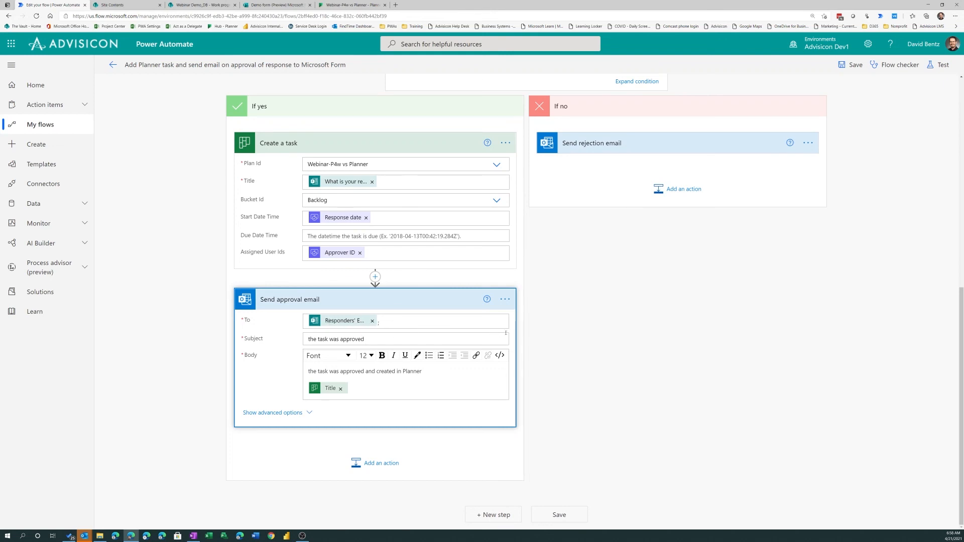
{"action": "scroll", "coordinate": [497, 334], "scroll_direction": "up", "scroll_amount": 8}
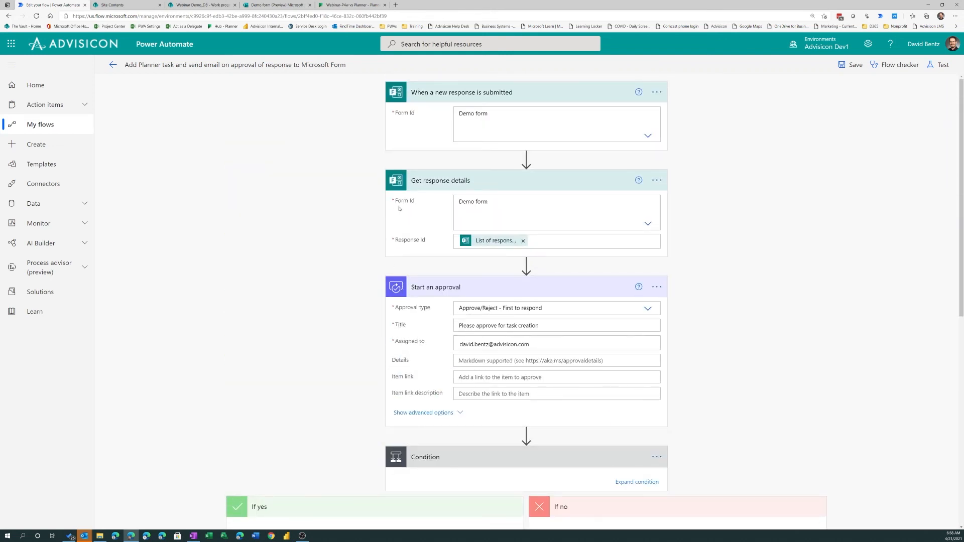
Switch to the Demo form preview and answer the request question with "Create a task in Planner using Power Automate"
{"action": "left_click", "coordinate": [274, 5]}
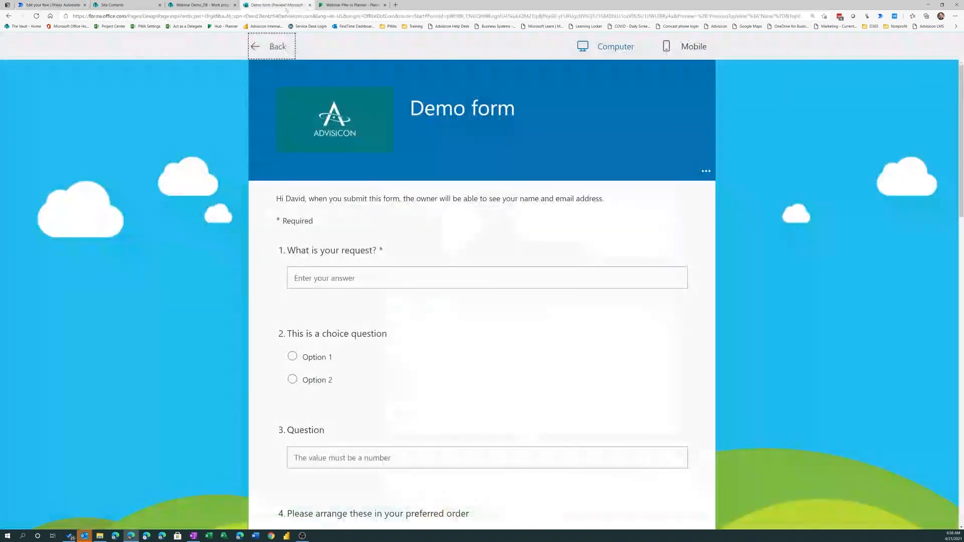
{"action": "left_click", "coordinate": [345, 278]}
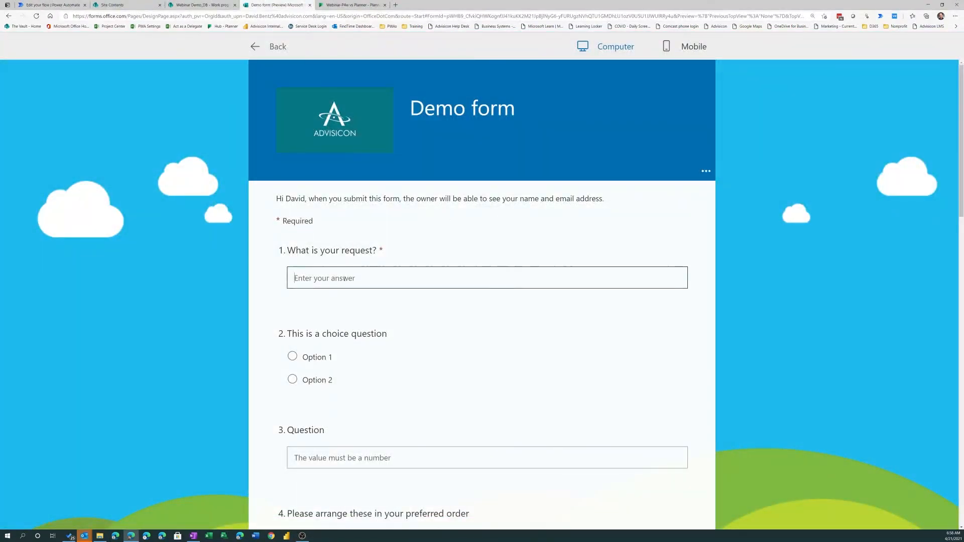
{"action": "type", "text": "Create a ta"}
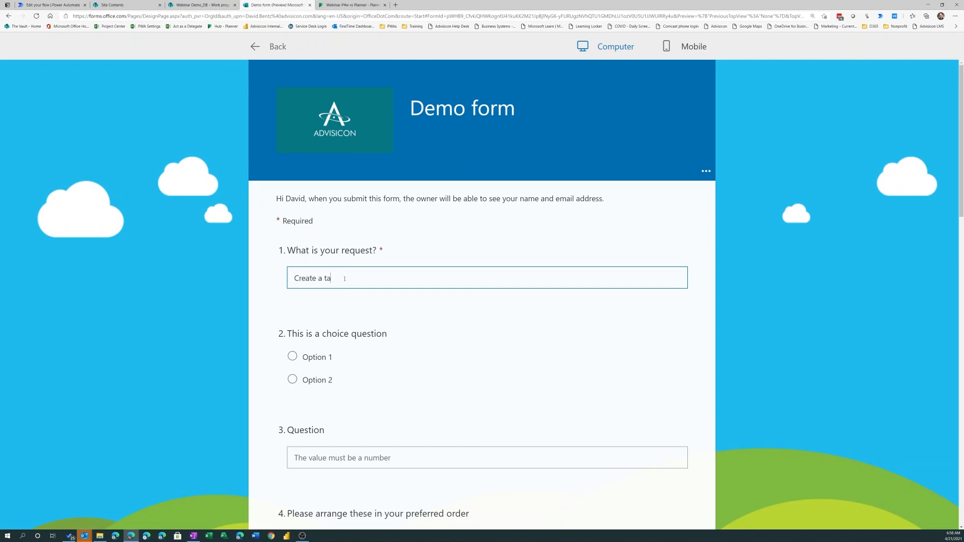
{"action": "type", "text": "sk in Planner using Power Automate"}
Look through the remaining form questions, leave them unanswered and submit the response
{"action": "scroll", "coordinate": [372, 319], "scroll_direction": "down", "scroll_amount": 4}
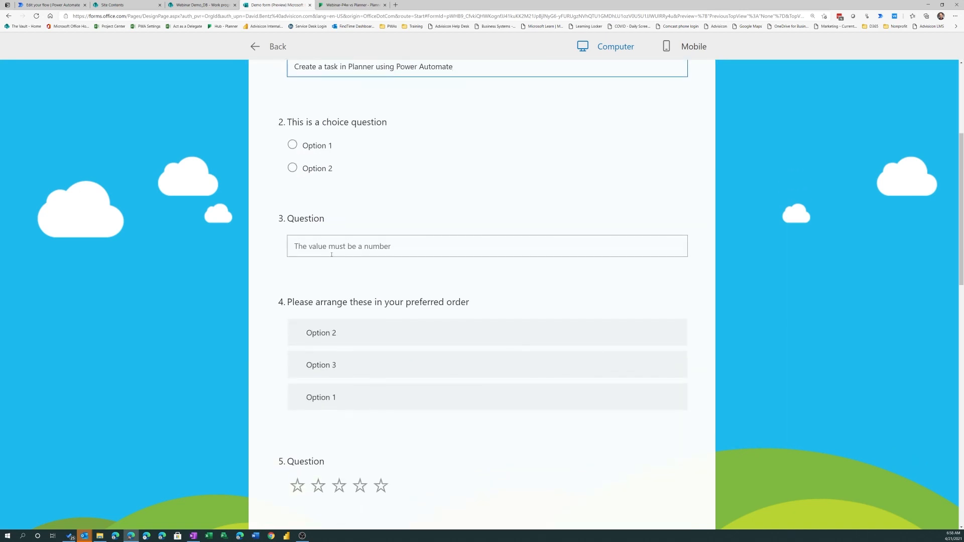
{"action": "scroll", "coordinate": [374, 342], "scroll_direction": "down", "scroll_amount": 8}
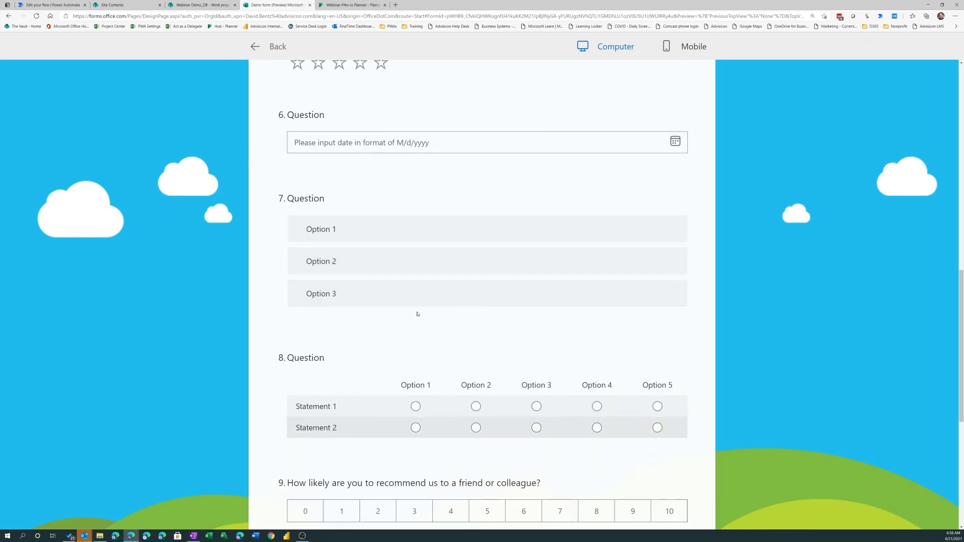
{"action": "scroll", "coordinate": [416, 314], "scroll_direction": "up", "scroll_amount": 11}
{"action": "scroll", "coordinate": [366, 247], "scroll_direction": "down", "scroll_amount": 18}
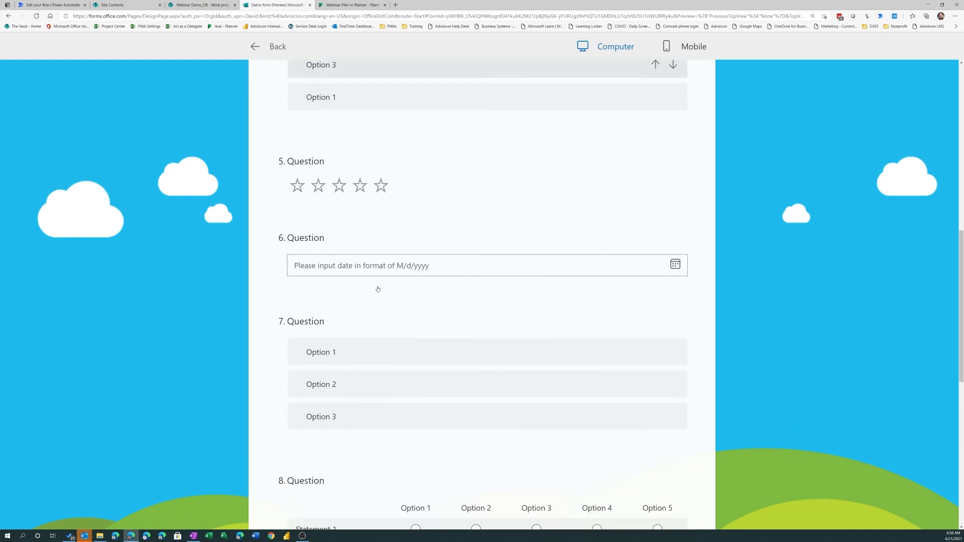
{"action": "scroll", "coordinate": [371, 281], "scroll_direction": "down", "scroll_amount": 1}
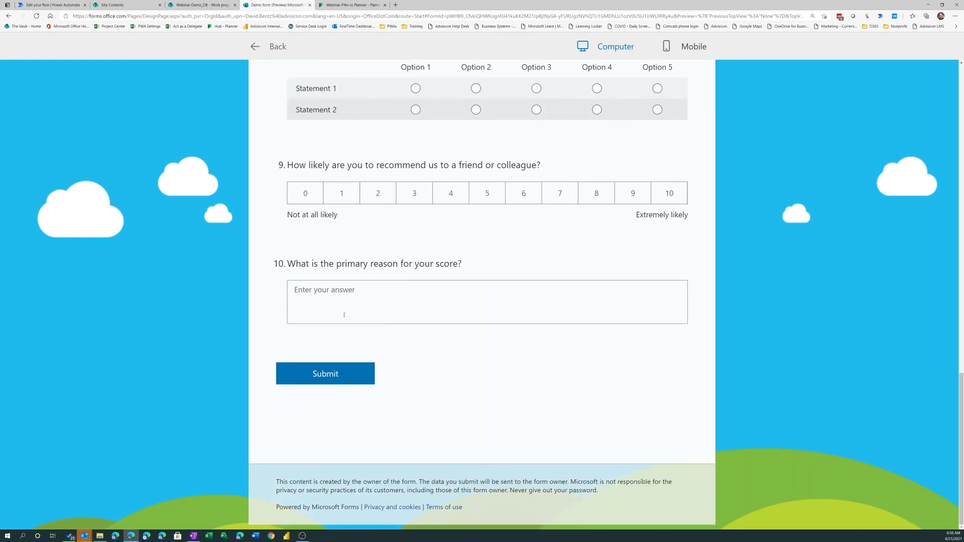
{"action": "left_click", "coordinate": [330, 379]}
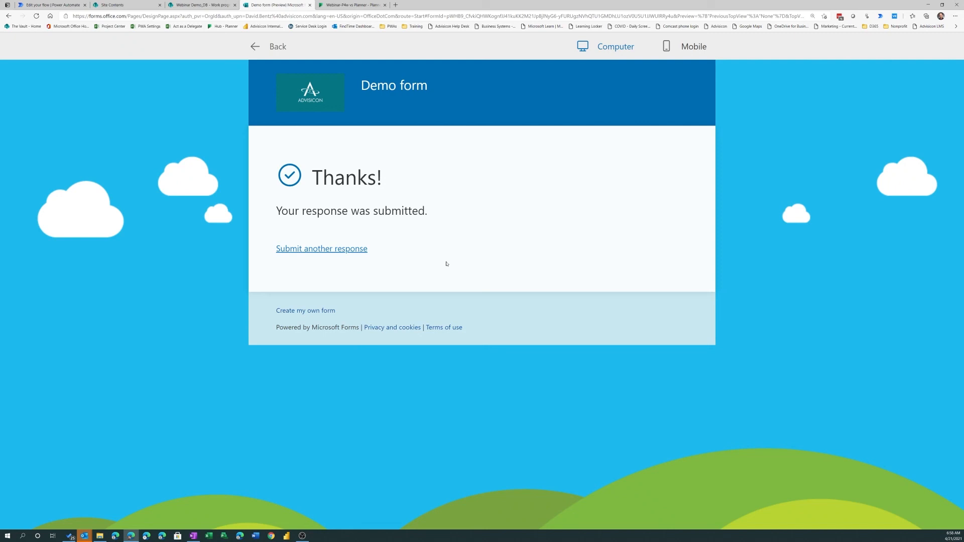
Return to the flow's details page in Power Automate and open its latest run from the run history
{"action": "left_click", "coordinate": [43, 5]}
{"action": "left_click", "coordinate": [112, 65]}
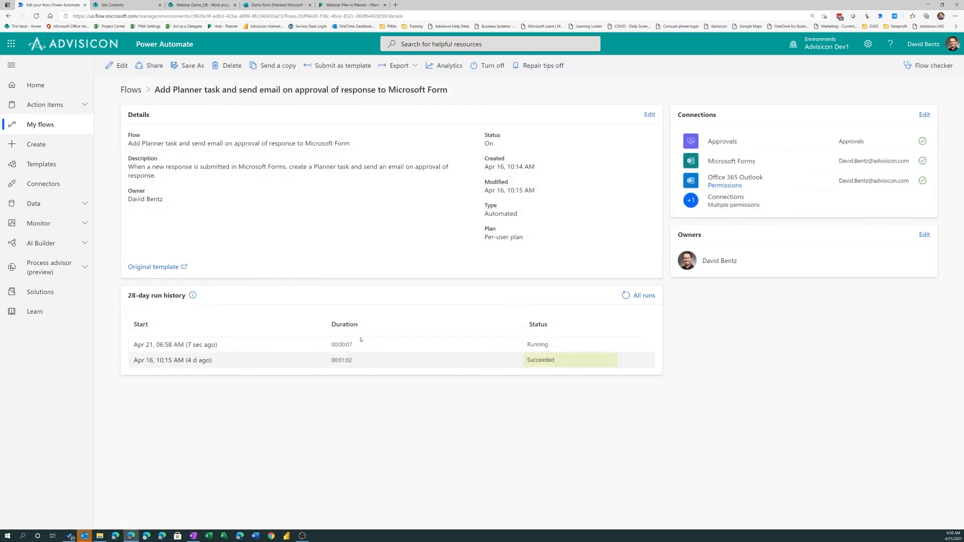
{"action": "left_click", "coordinate": [192, 345]}
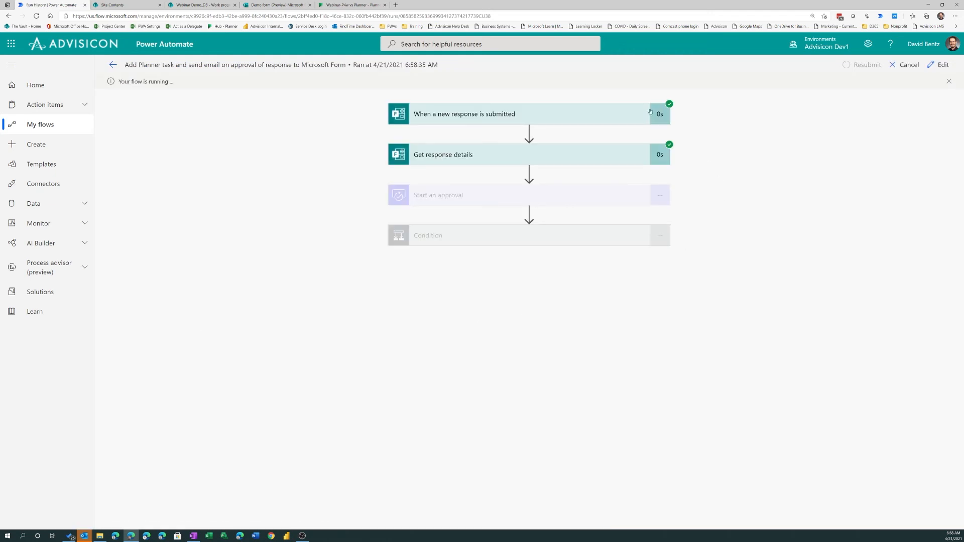
Examine the run's details for the form trigger, the response details and the Start an approval action
{"action": "left_click", "coordinate": [544, 121]}
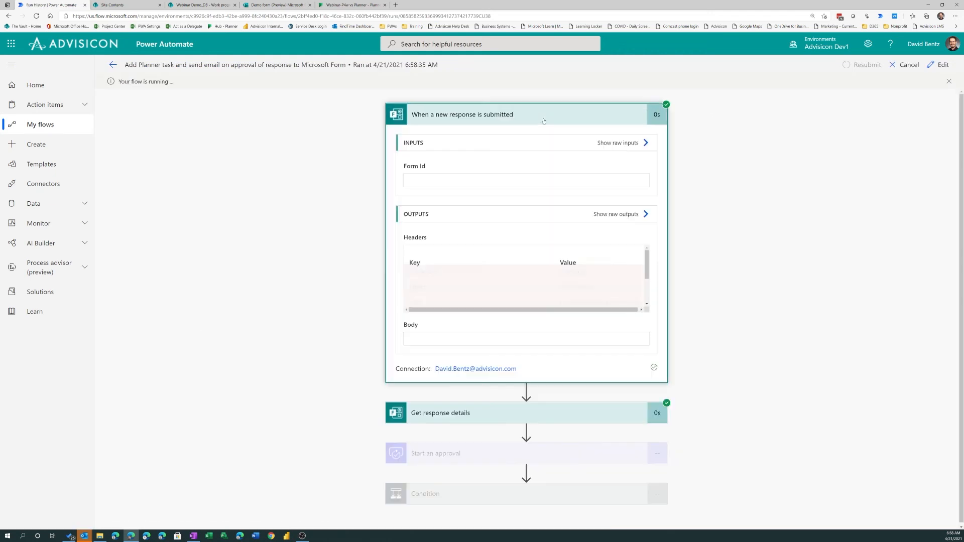
{"action": "scroll", "coordinate": [569, 254], "scroll_direction": "down", "scroll_amount": 1}
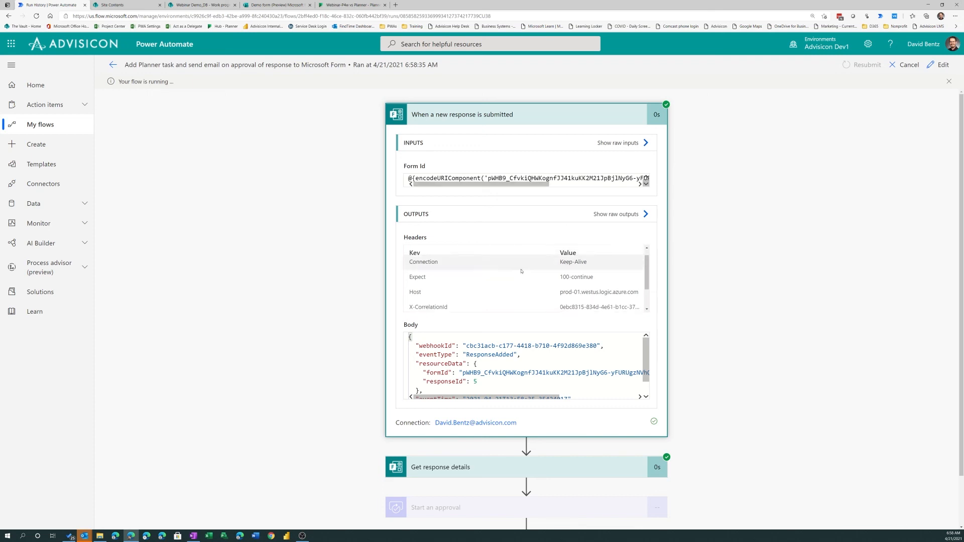
{"action": "scroll", "coordinate": [734, 342], "scroll_direction": "down", "scroll_amount": 1}
{"action": "left_click", "coordinate": [479, 411]}
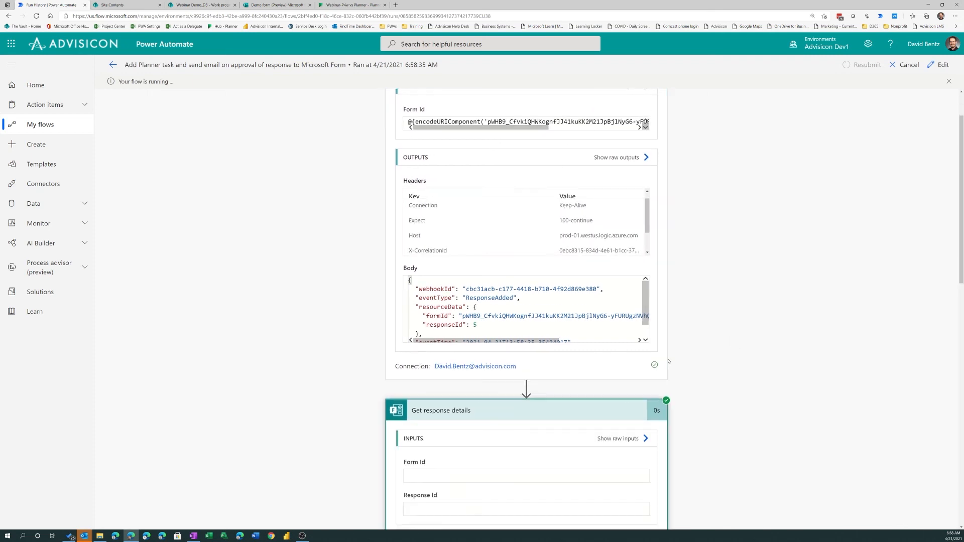
{"action": "scroll", "coordinate": [732, 291], "scroll_direction": "down", "scroll_amount": 9}
{"action": "scroll", "coordinate": [730, 293], "scroll_direction": "down", "scroll_amount": 2}
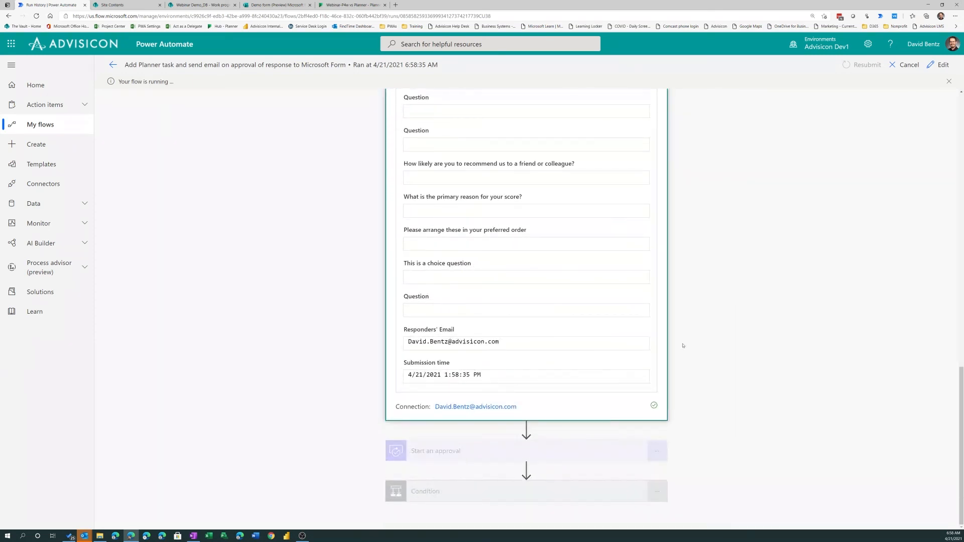
{"action": "left_click", "coordinate": [558, 458]}
{"action": "scroll", "coordinate": [834, 319], "scroll_direction": "down", "scroll_amount": 1}
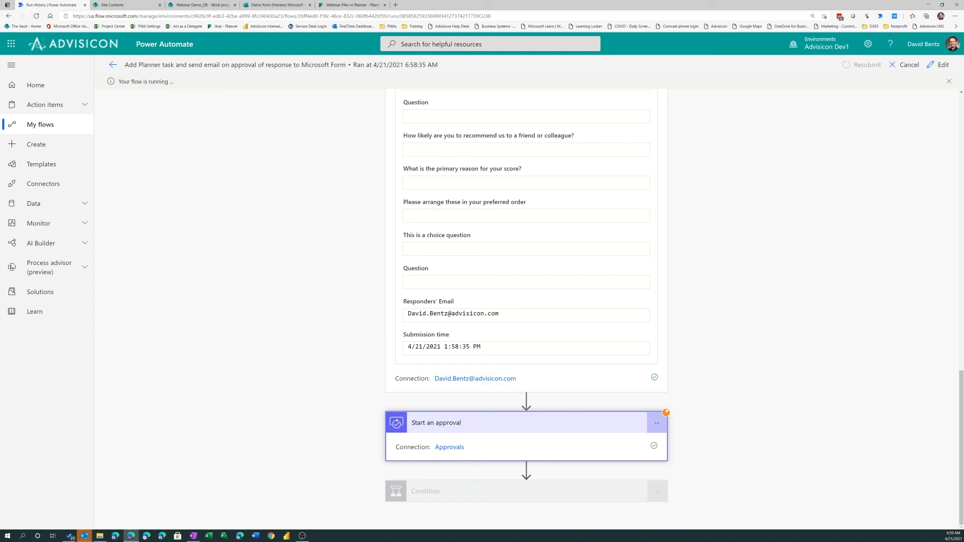
Find the "Please approve for task creation" request among the received approvals and view its response form
{"action": "left_click", "coordinate": [62, 110]}
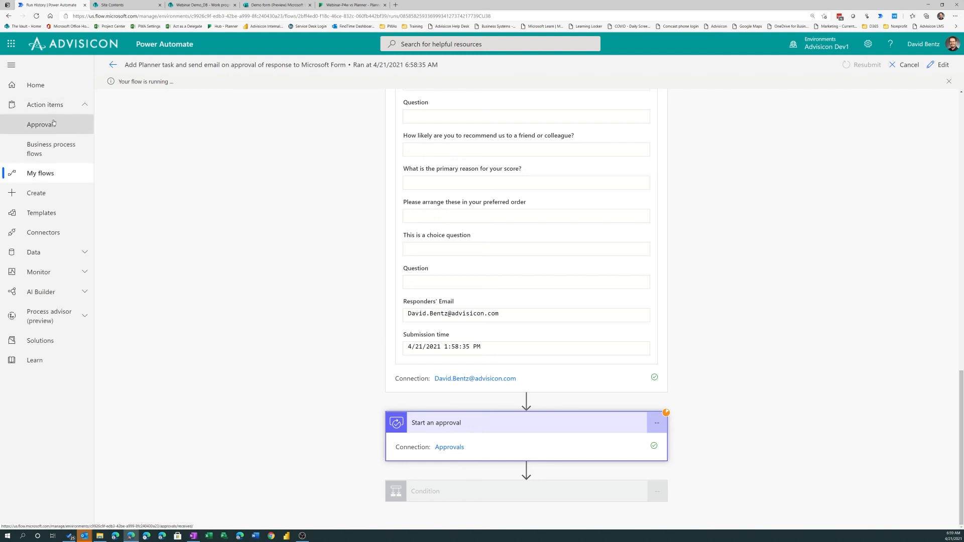
{"action": "left_click", "coordinate": [55, 124]}
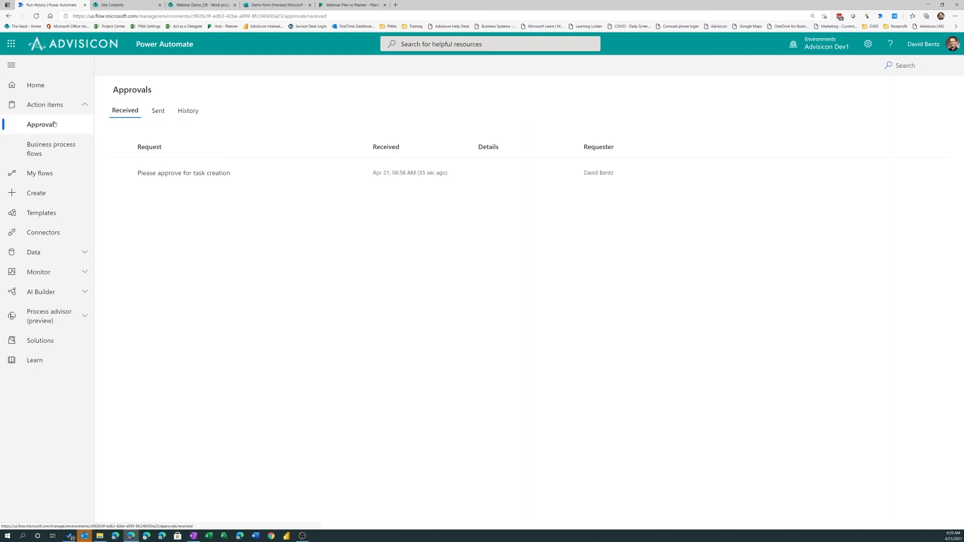
{"action": "left_click", "coordinate": [172, 174]}
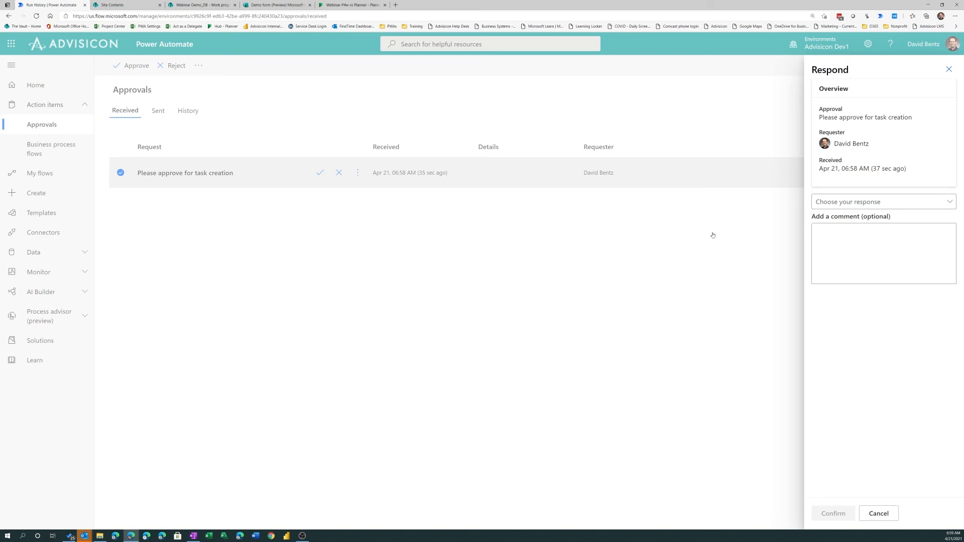
Approve the task creation request from its Outlook email with the comment "this is good to go" and close the message
{"action": "left_click", "coordinate": [432, 236]}
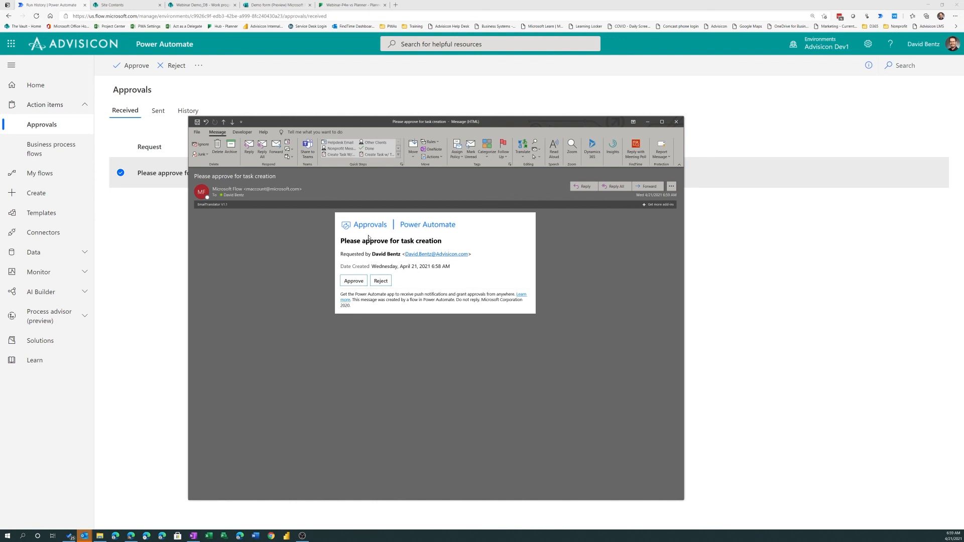
{"action": "left_click", "coordinate": [355, 282]}
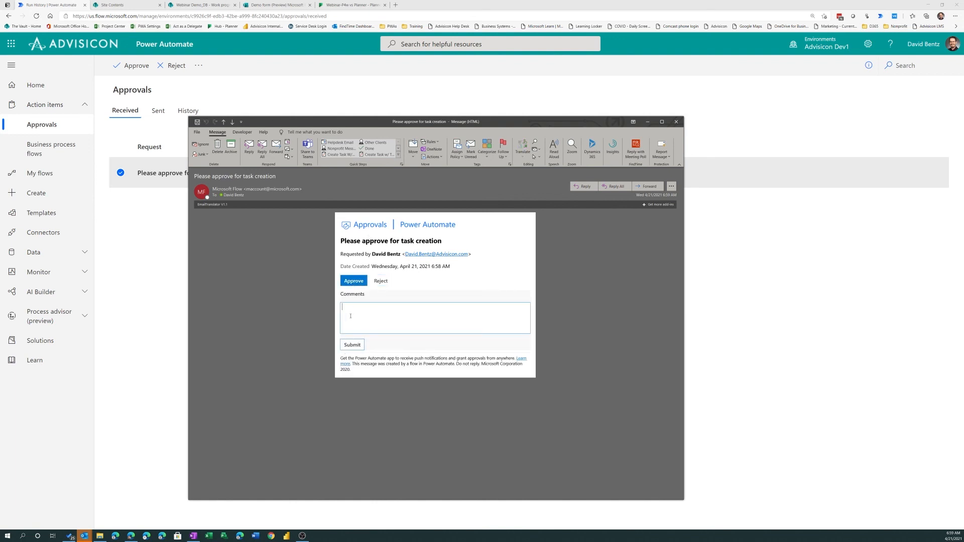
{"action": "type", "text": "this is good to go"}
{"action": "left_click", "coordinate": [354, 345]}
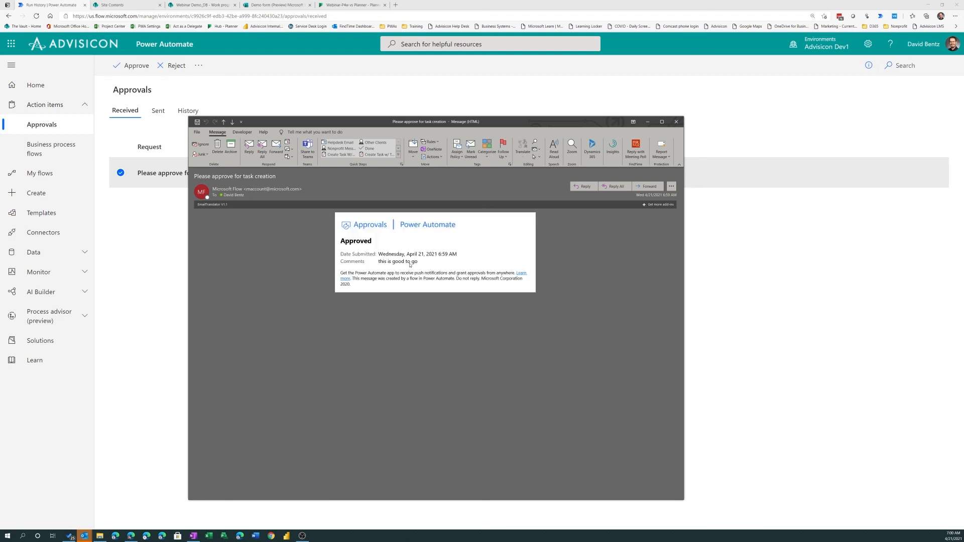
{"action": "left_click", "coordinate": [676, 121]}
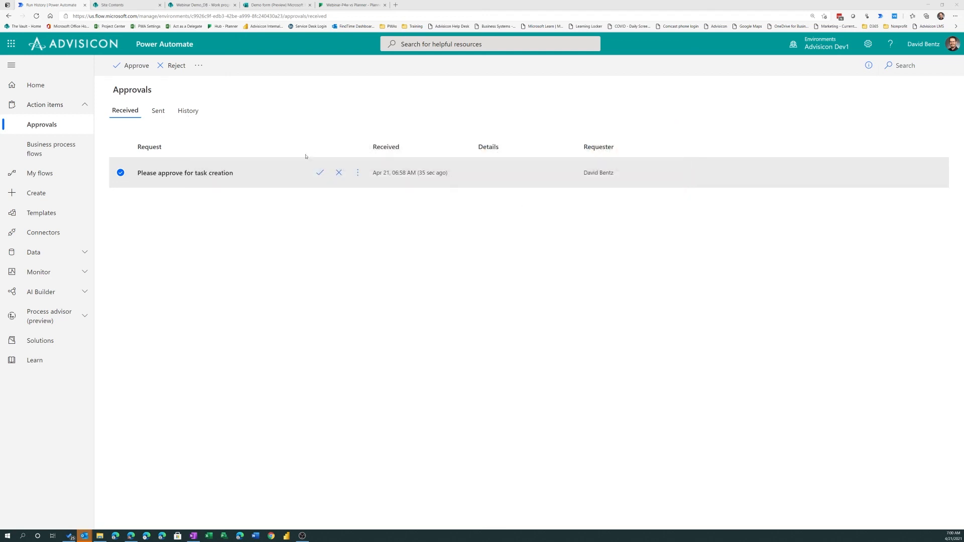
View the details page of the flow that adds a Planner task on approval, and dismiss the "the task was approved" email
{"action": "left_click", "coordinate": [41, 174]}
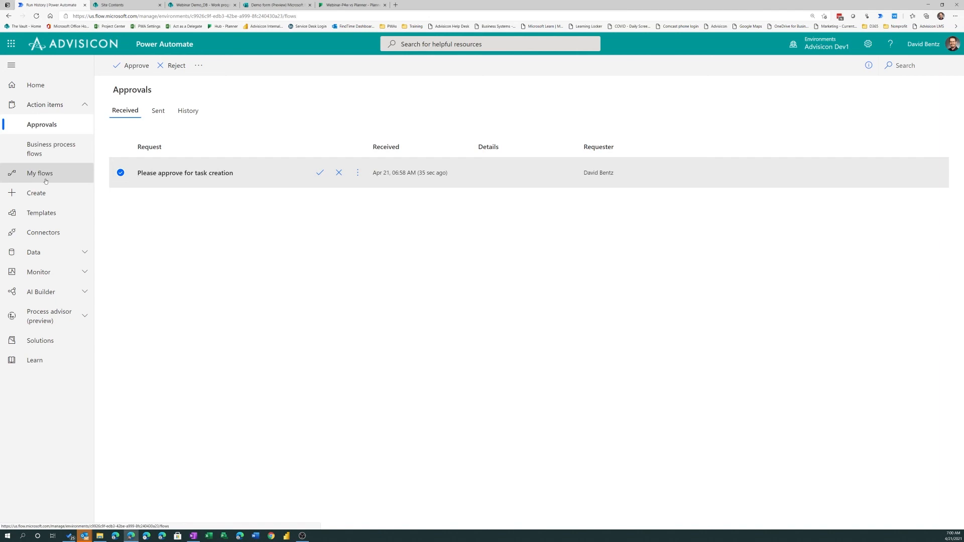
{"action": "left_click", "coordinate": [248, 173]}
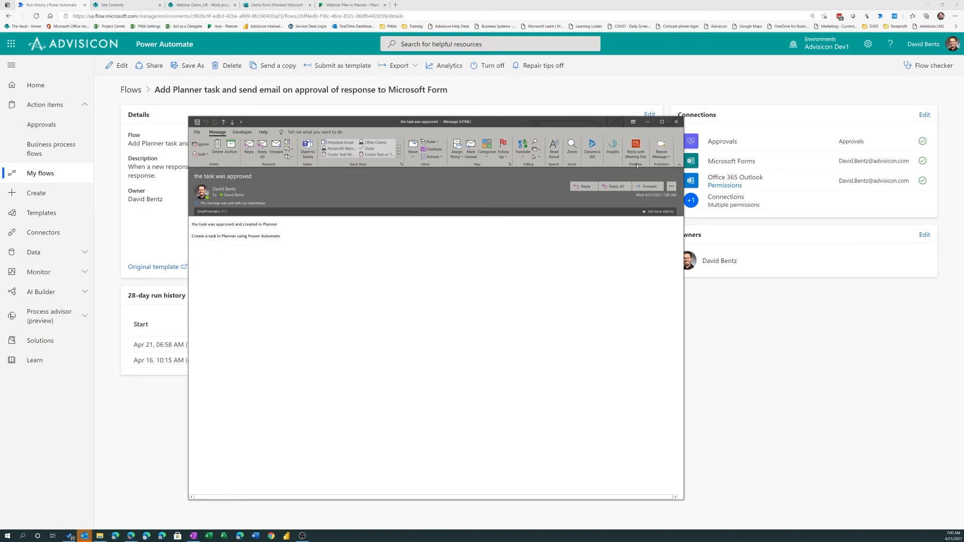
{"action": "left_click", "coordinate": [677, 121]}
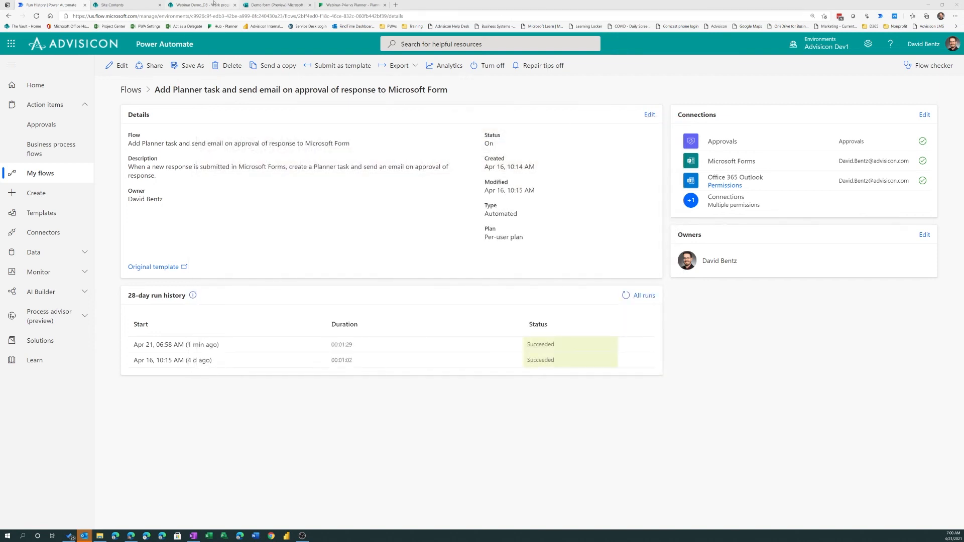
Switch to the Webinar-P4w vs Planner board in Planner and view the "Please create a task in planner" task in the Backlog
{"action": "left_click", "coordinate": [319, 6]}
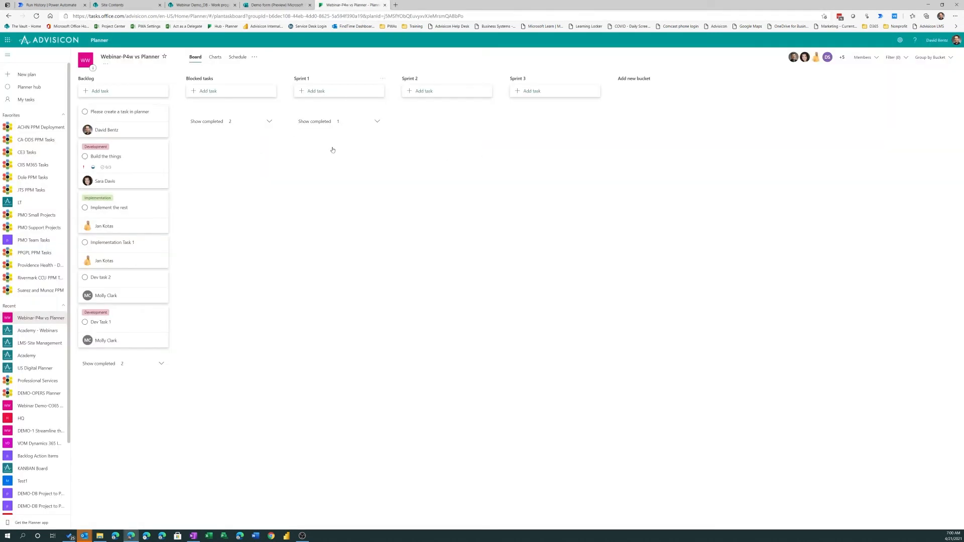
{"action": "left_click", "coordinate": [125, 120]}
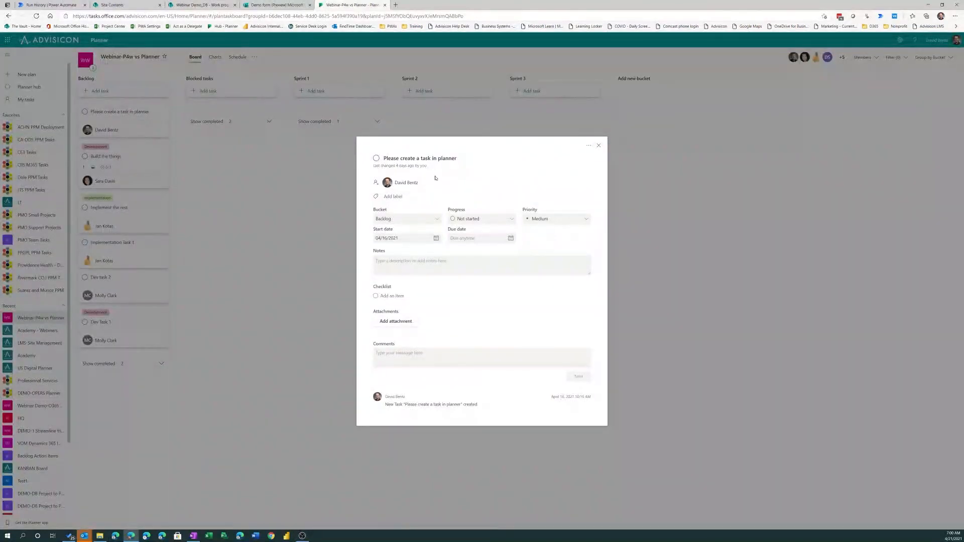